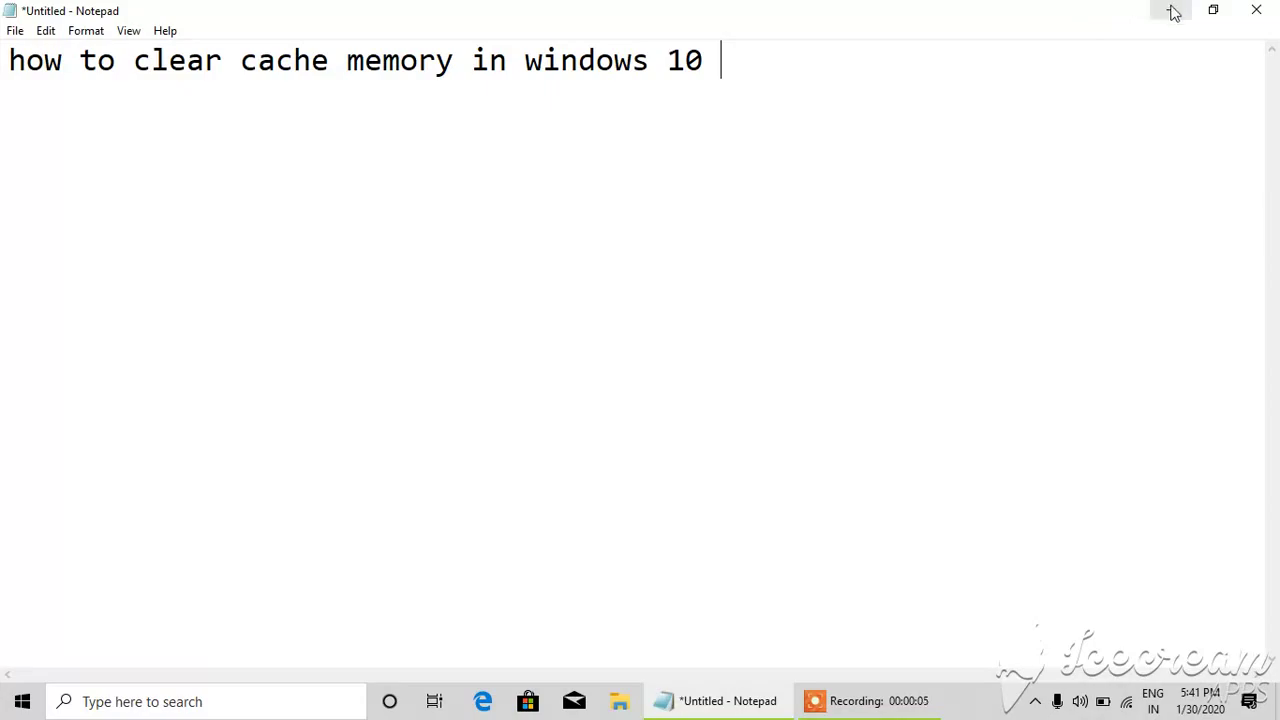
# Minimize the Notepad note, search Windows for "run" and open the Run dialog, placing it clear of the screen's corner
pyautogui.click(1171, 9)
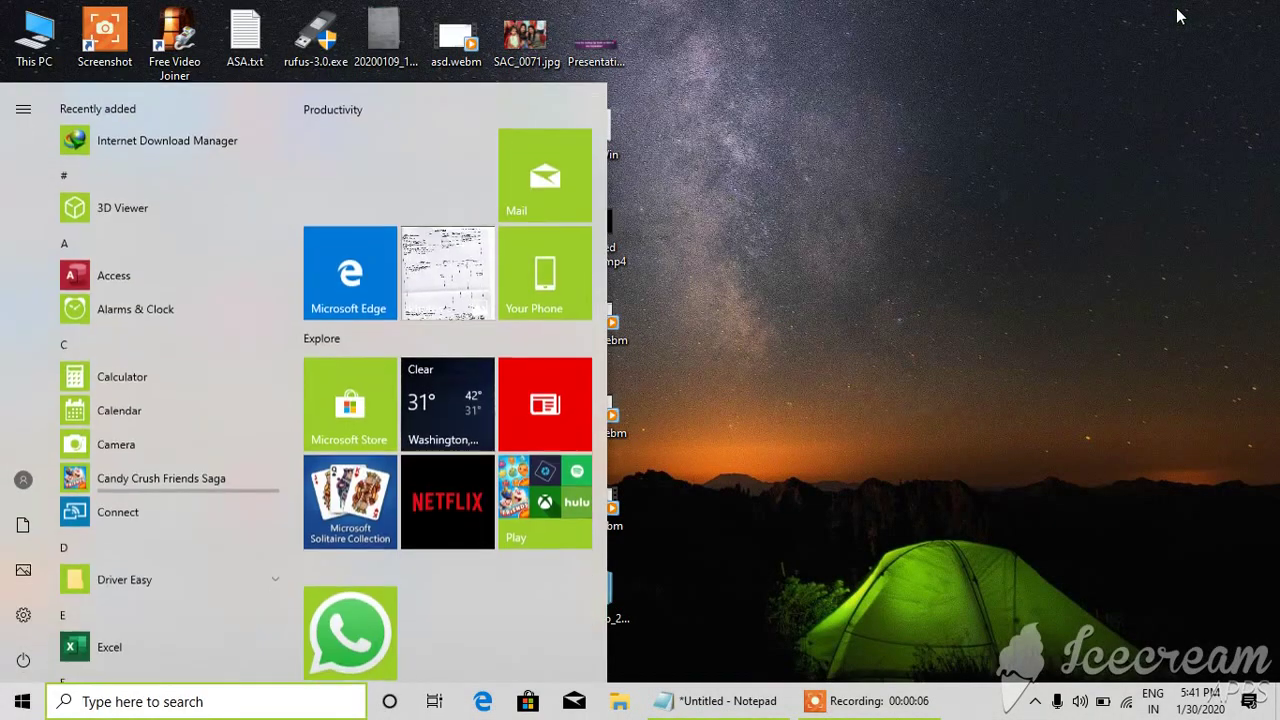
pyautogui.write('run')
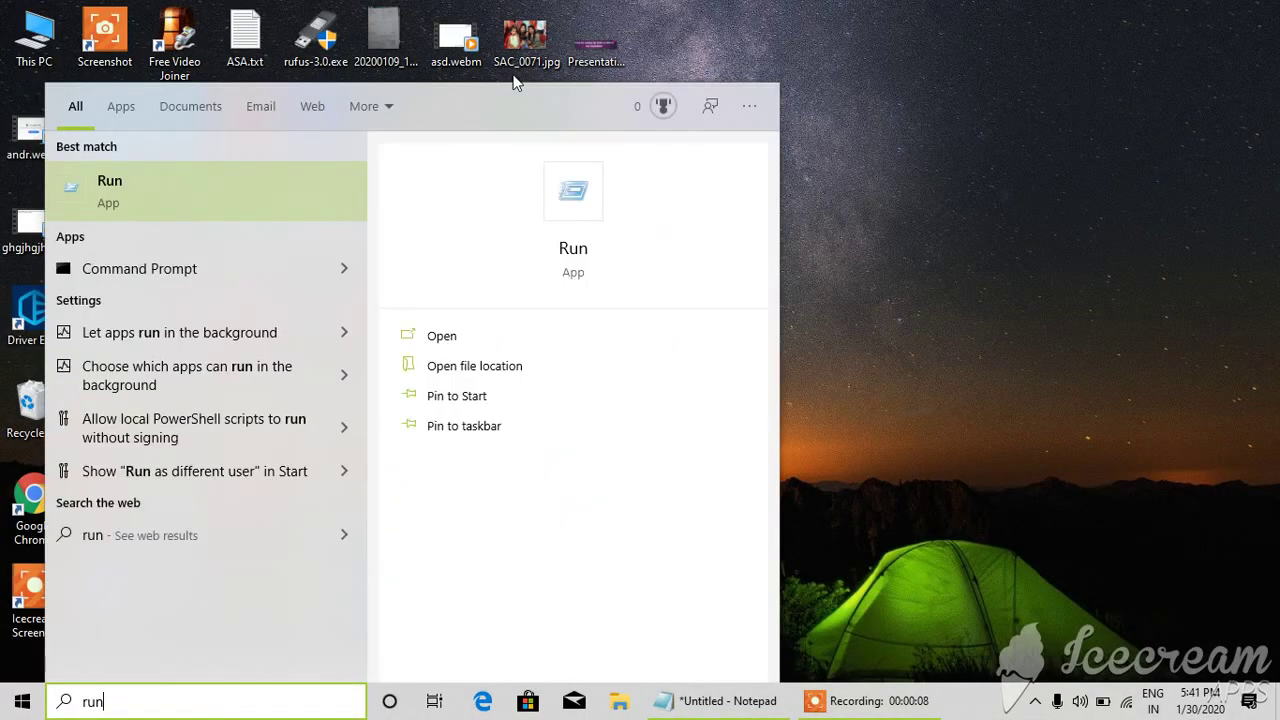
pyautogui.click(107, 188)
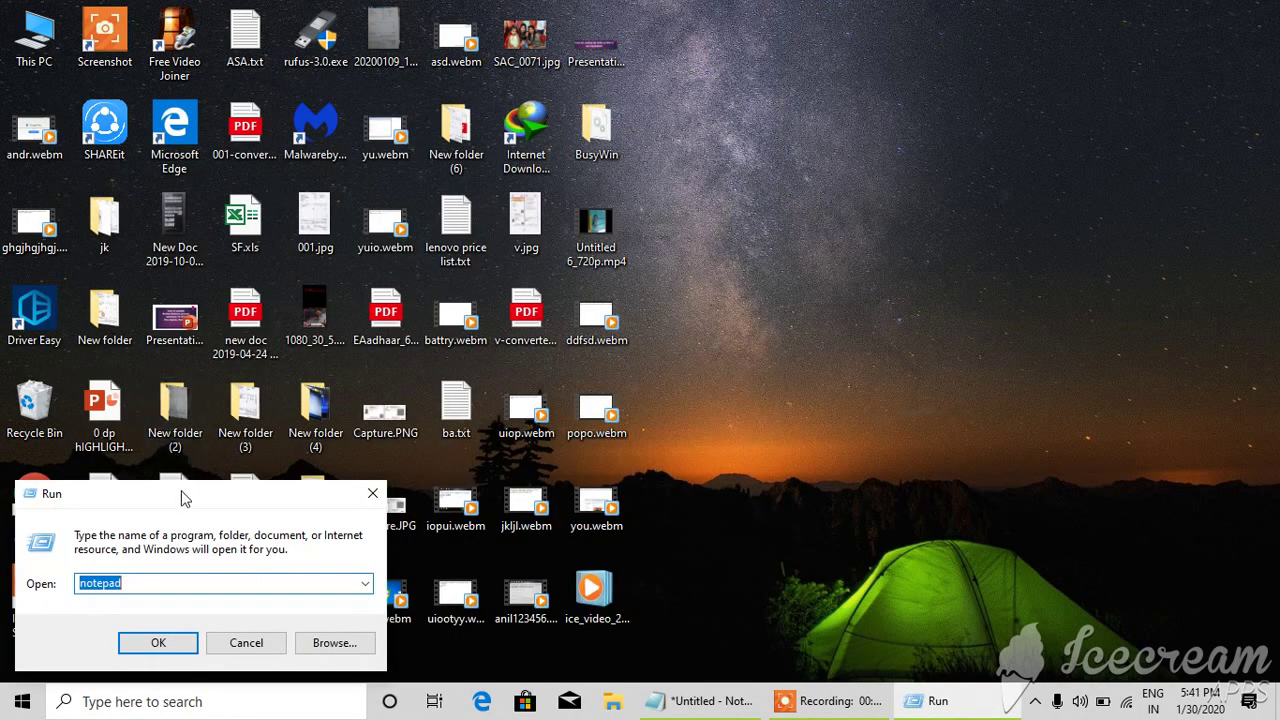
pyautogui.moveTo(200, 485); pyautogui.dragTo(587, 162)
# Switch to the Notepad note and add the line "pls type" with an indented "%TEMP%" line below it
pyautogui.click(690, 692)
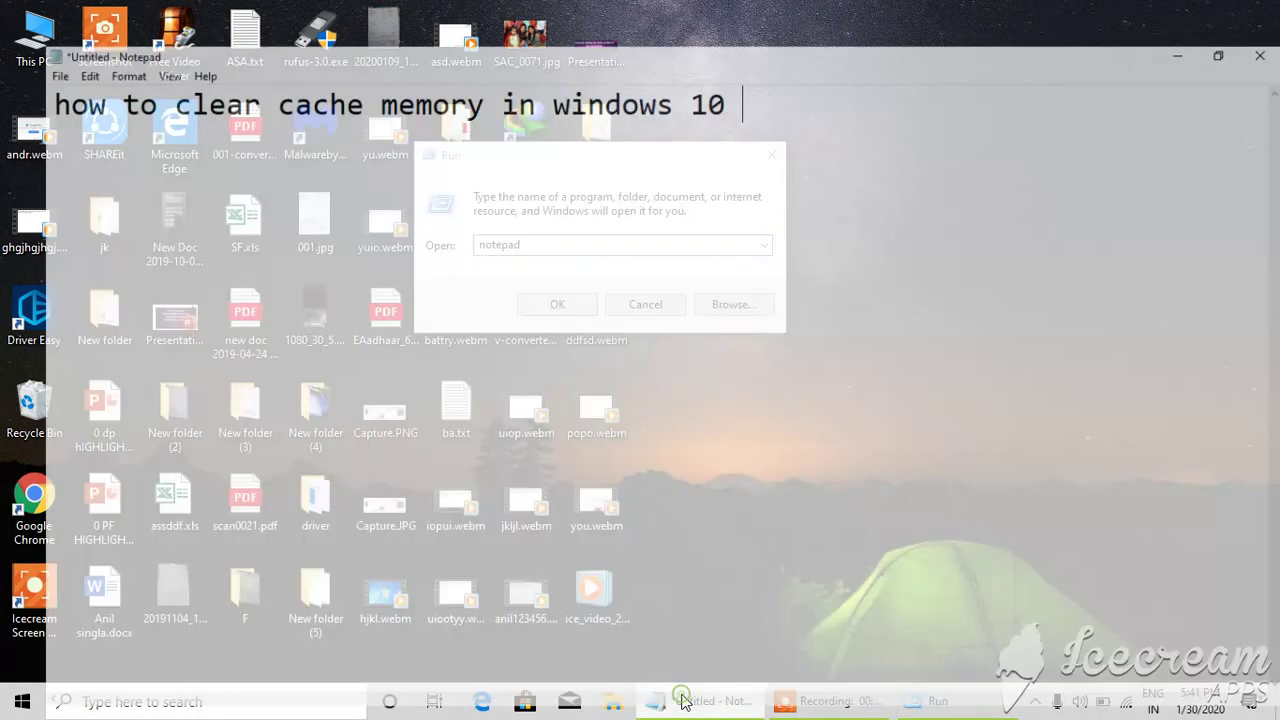
pyautogui.write('pls type')
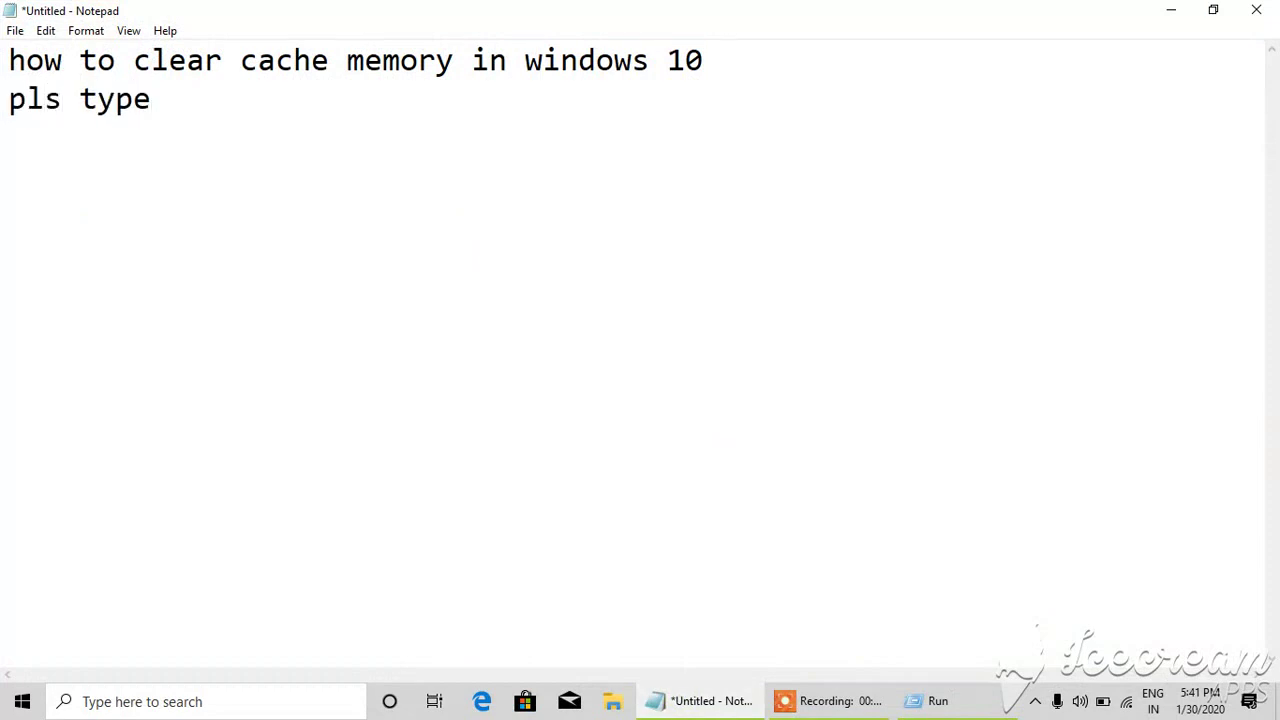
pyautogui.write('%TEMP')
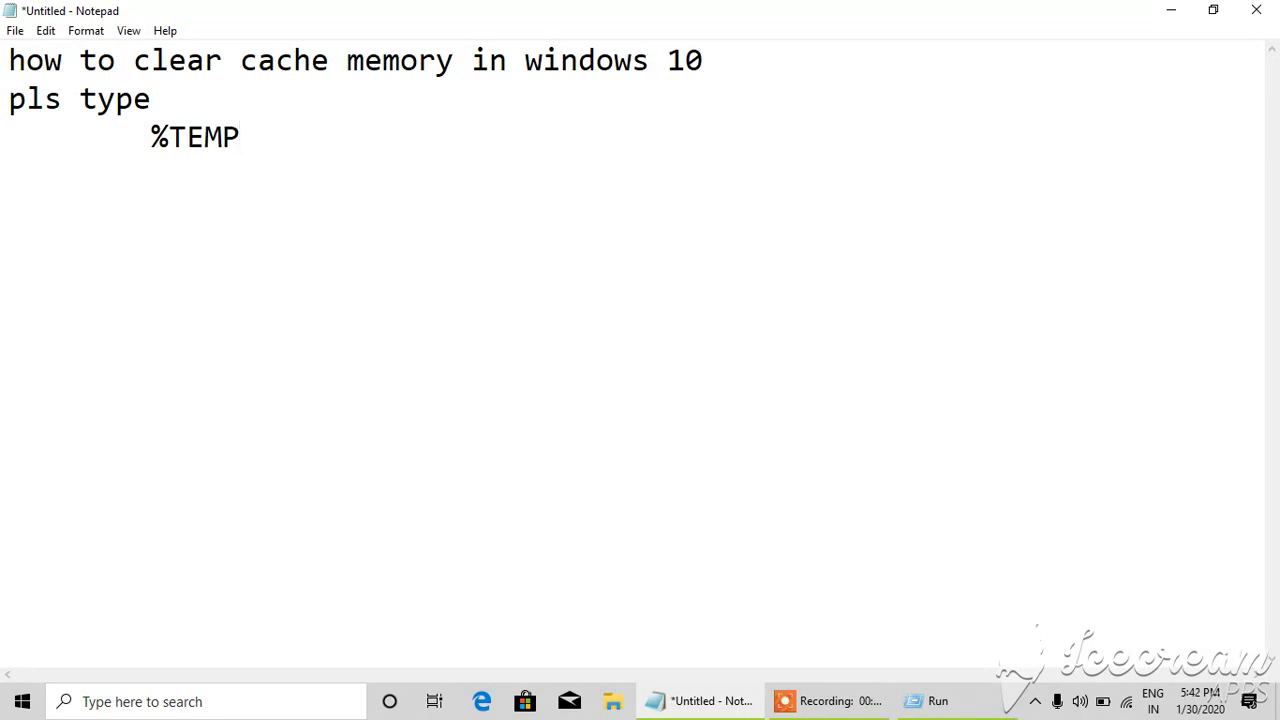
pyautogui.write('%')
# Return to the Run dialog and run %TEMP% to open the user's temporary files folder
pyautogui.click(918, 700)
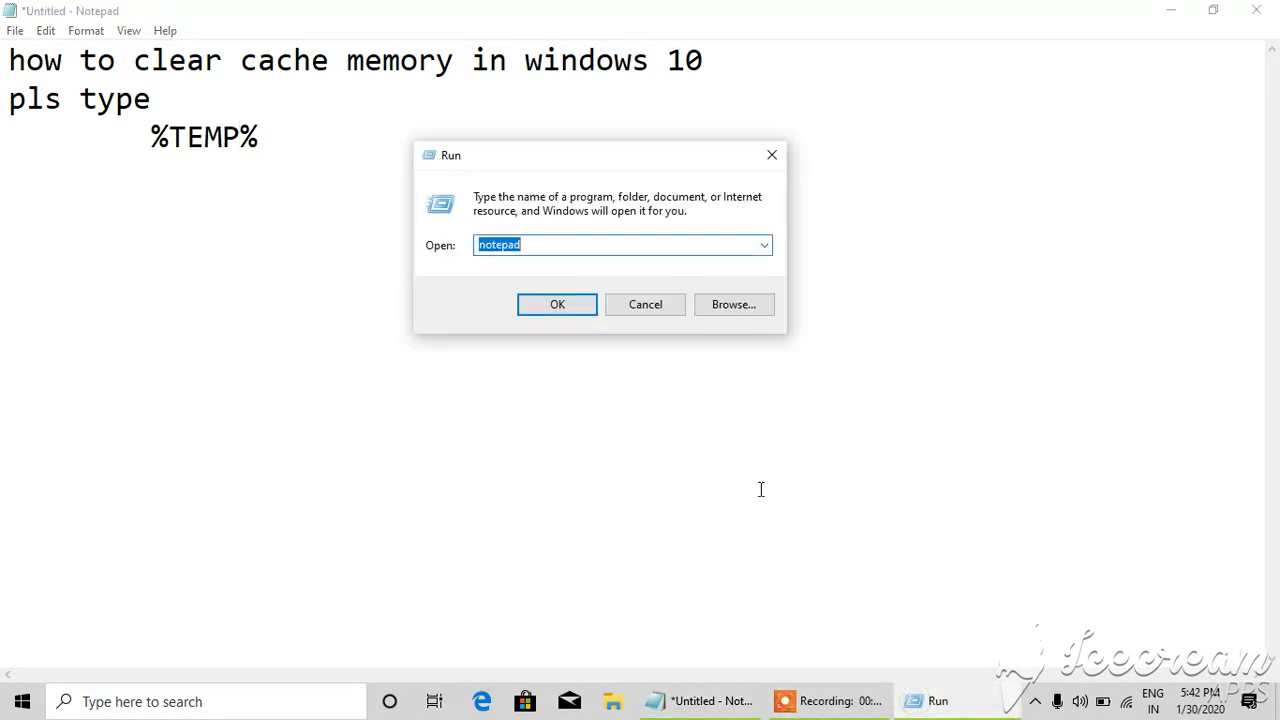
pyautogui.write('%TE')
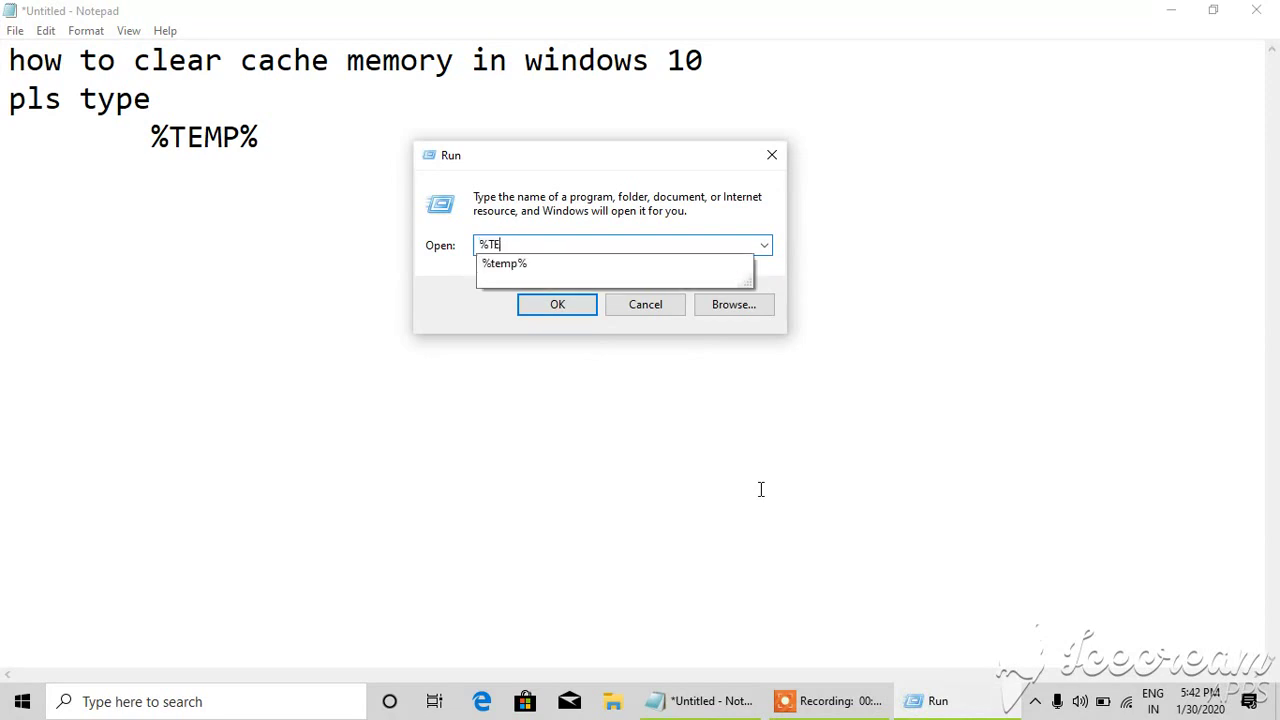
pyautogui.write('MP%')
pyautogui.press('Return')
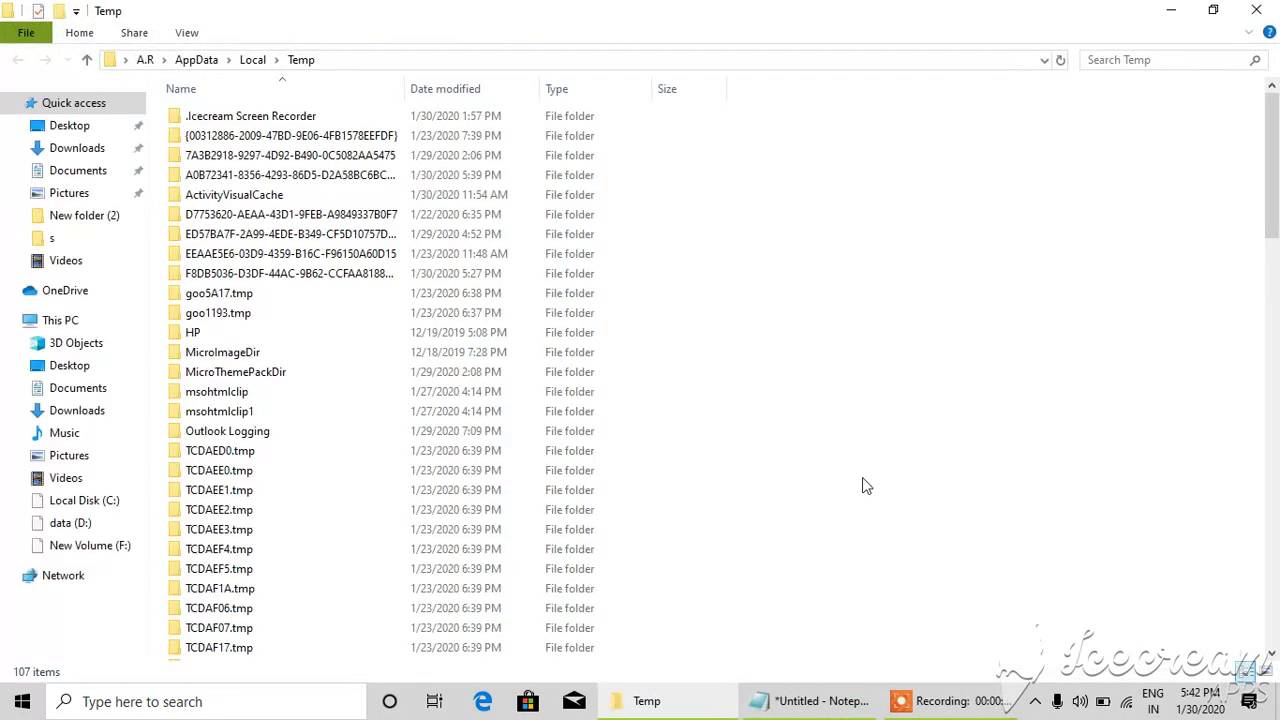
# Permanently delete all items in the user's Temp folder, skipping those in use, and close the folder window
pyautogui.scroll(-10, 340, 465)
pyautogui.scroll(-5, 340, 470)
pyautogui.scroll(12, 340, 470)
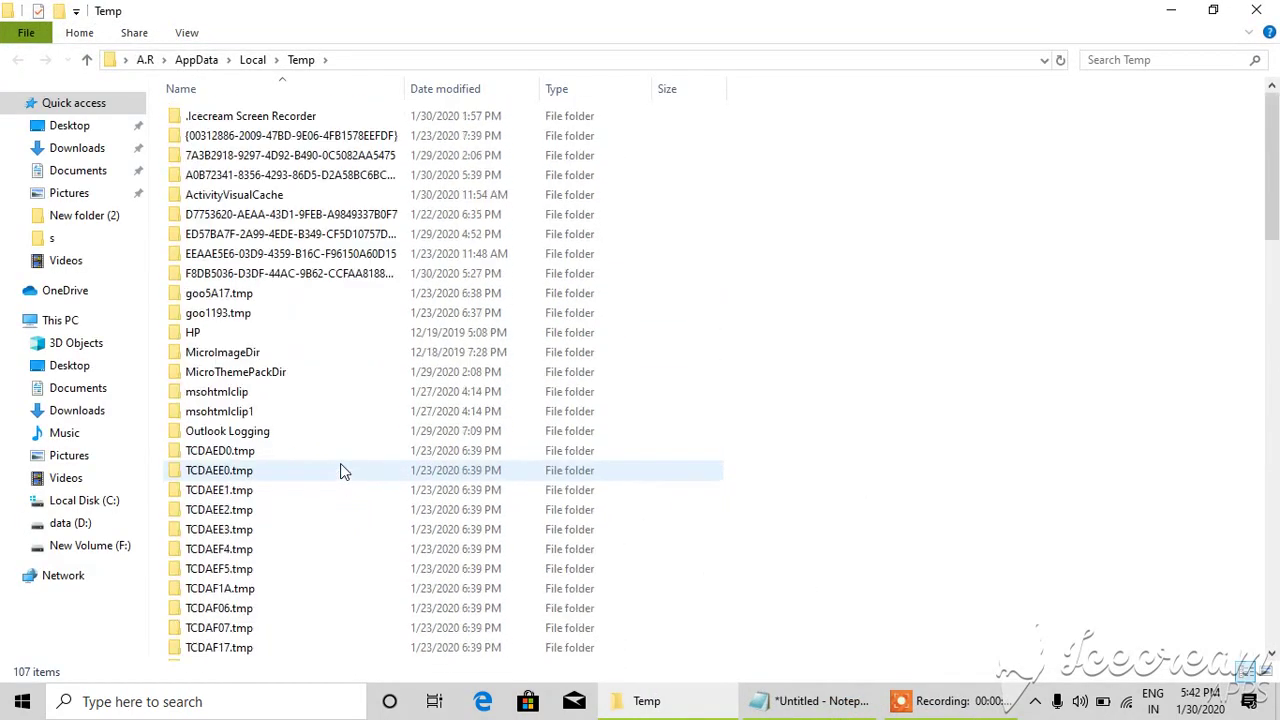
pyautogui.hotkey('ctrl', 'a')
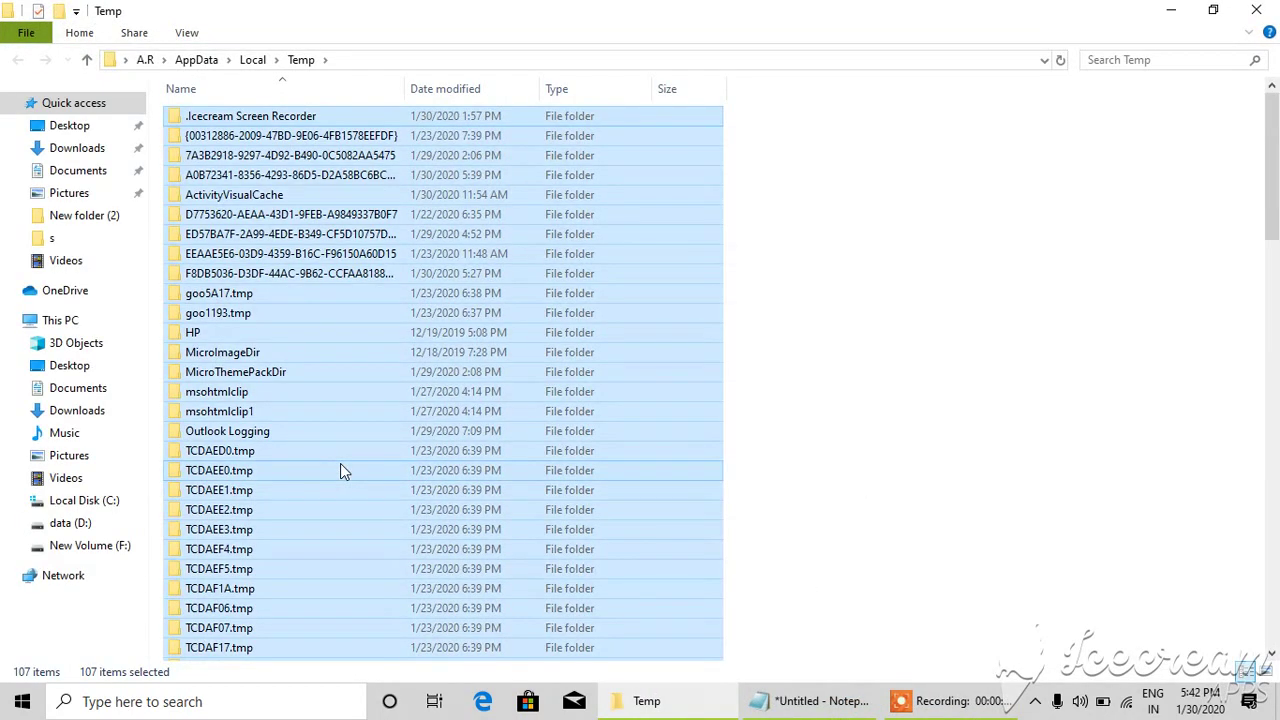
pyautogui.hotkey('shift', 'Delete')
pyautogui.press('Return')
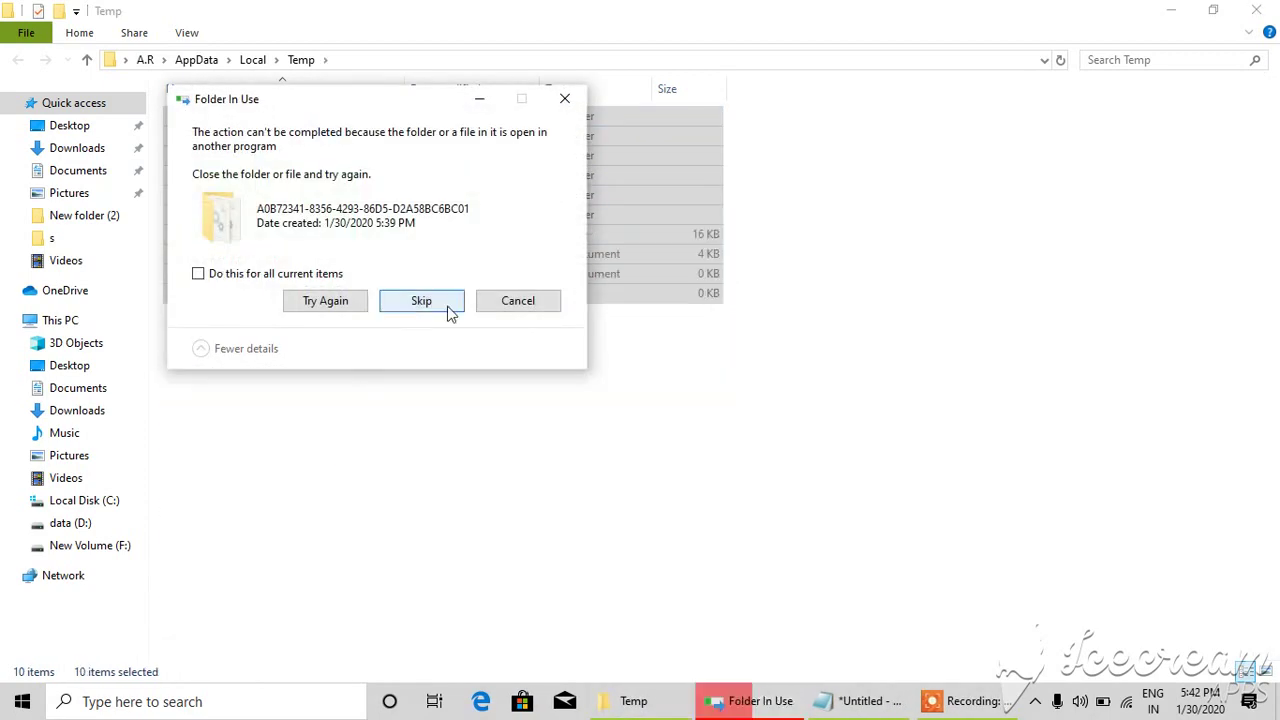
pyautogui.click(437, 308)
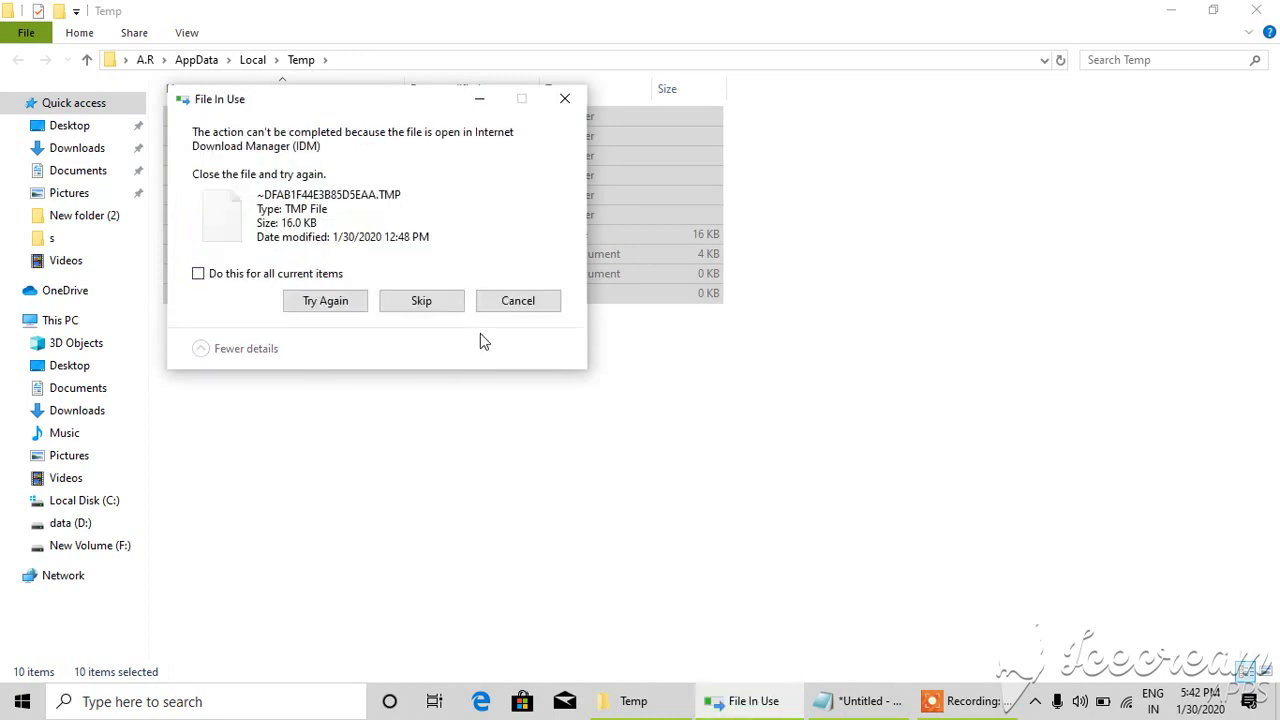
pyautogui.click(418, 300)
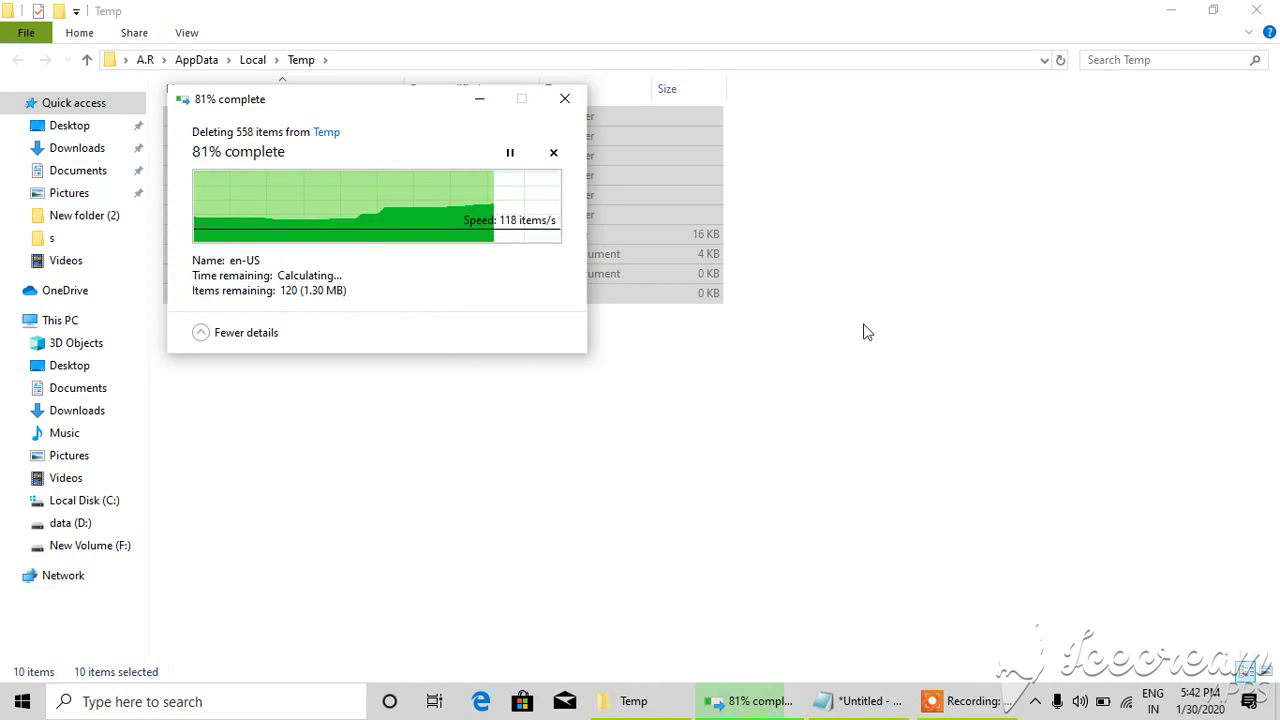
pyautogui.click(1253, 19)
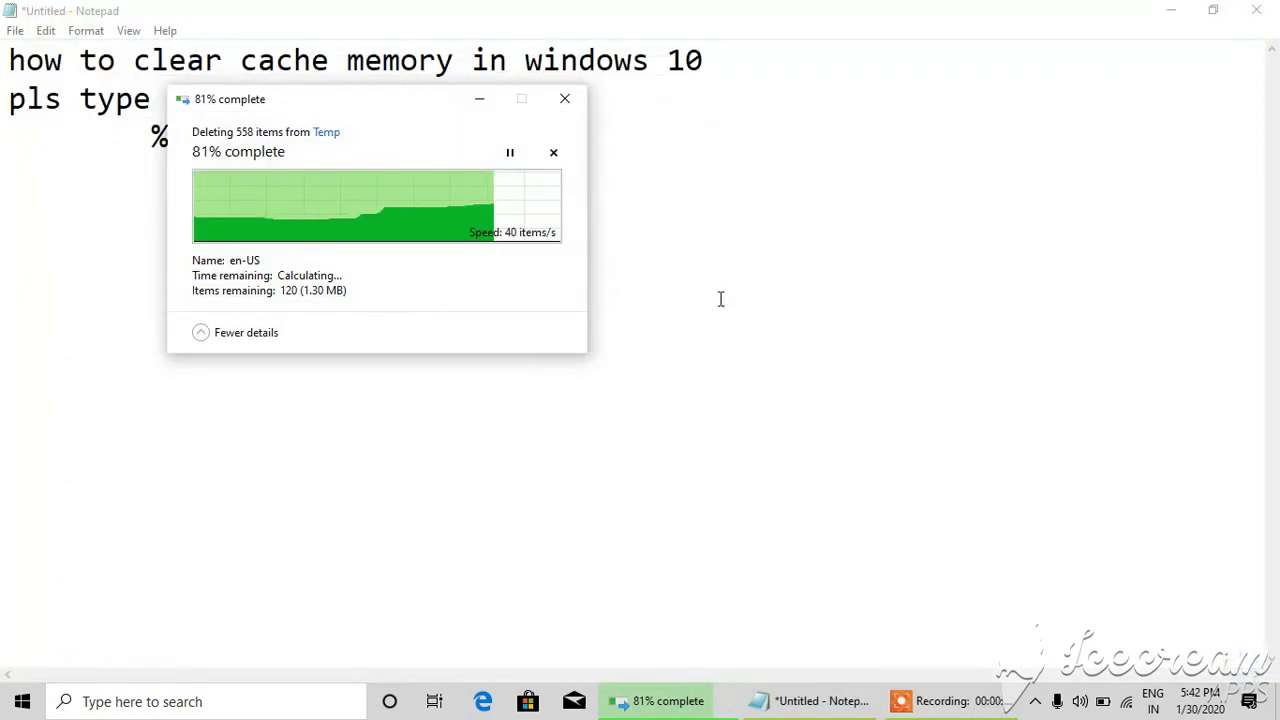
# Add the line "TEMP" below "%TEMP%" in the Notepad note
pyautogui.click(720, 297)
pyautogui.press('Return')
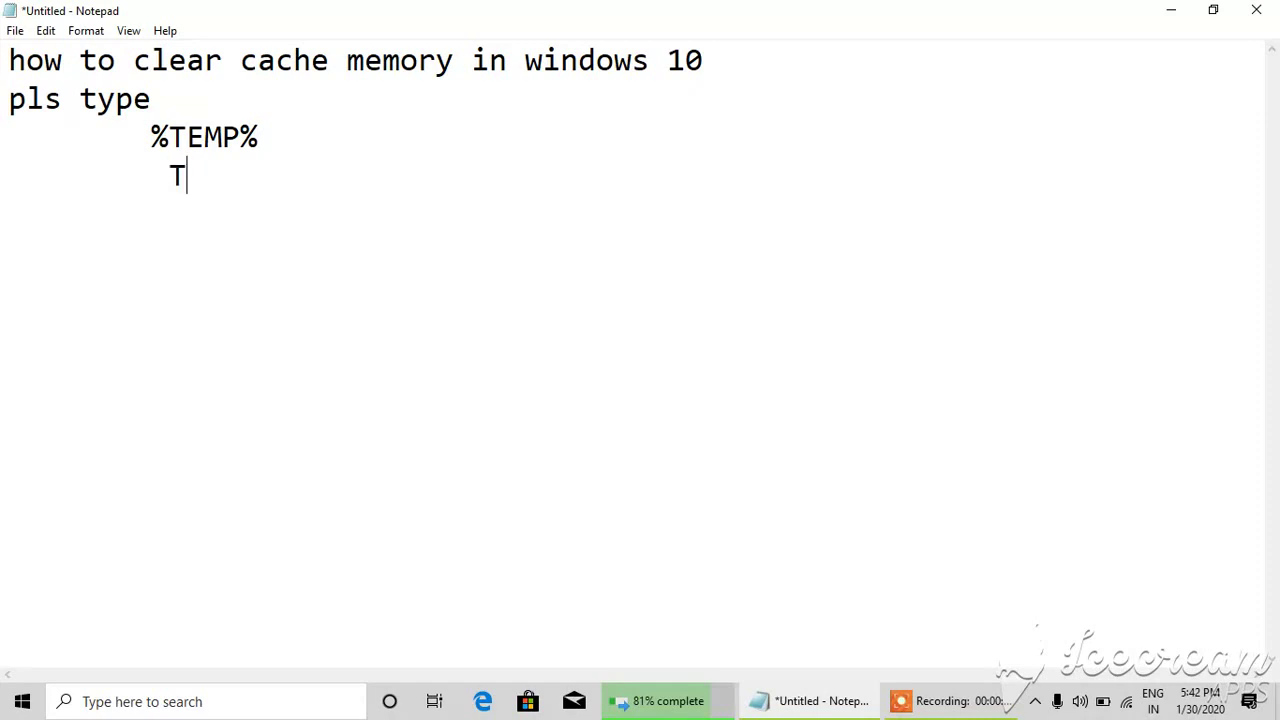
pyautogui.write('TEMP')
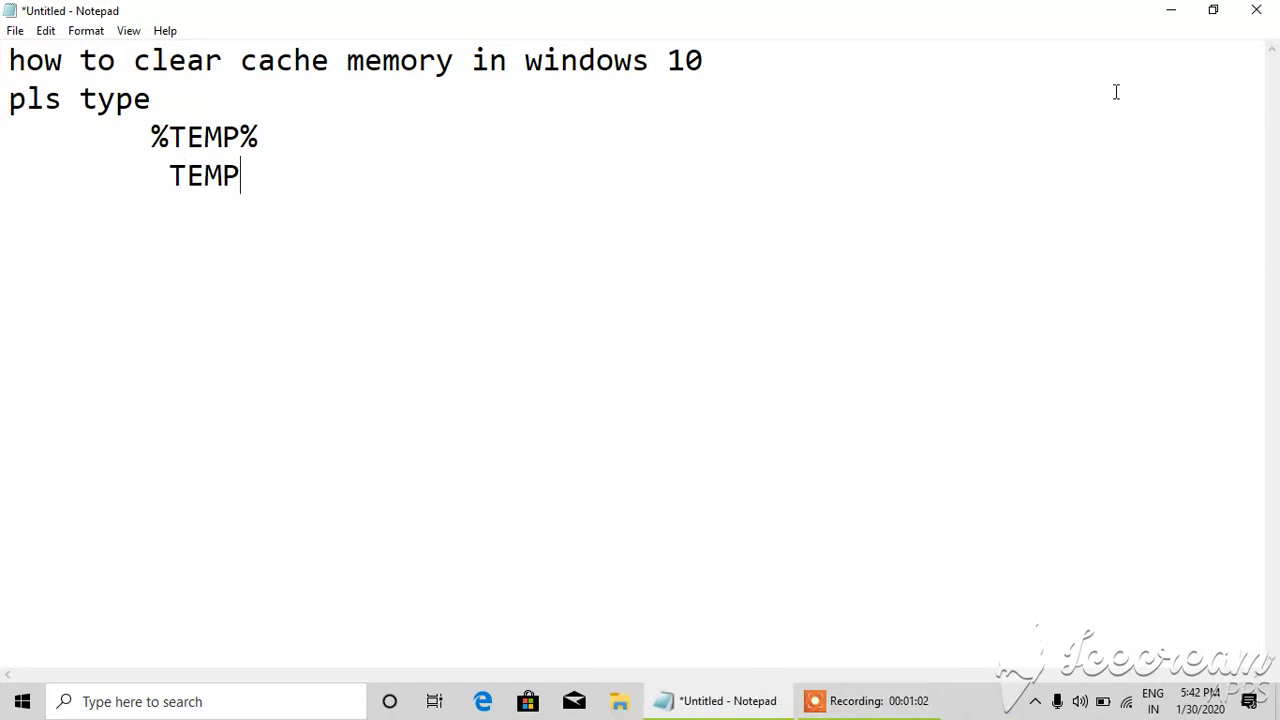
# Minimize Notepad, open the Run dialog and run TEMP to open the Windows Temp folder
pyautogui.click(1162, 18)
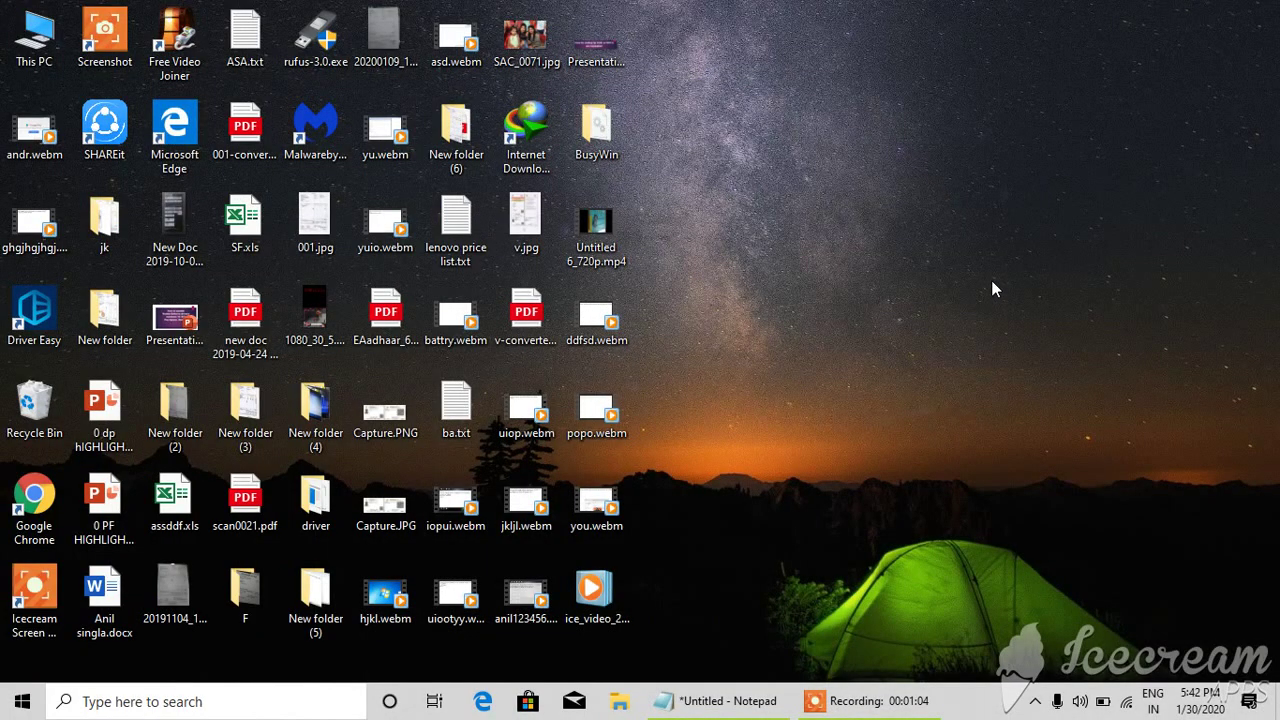
pyautogui.press('super+r')
pyautogui.click(246, 642)
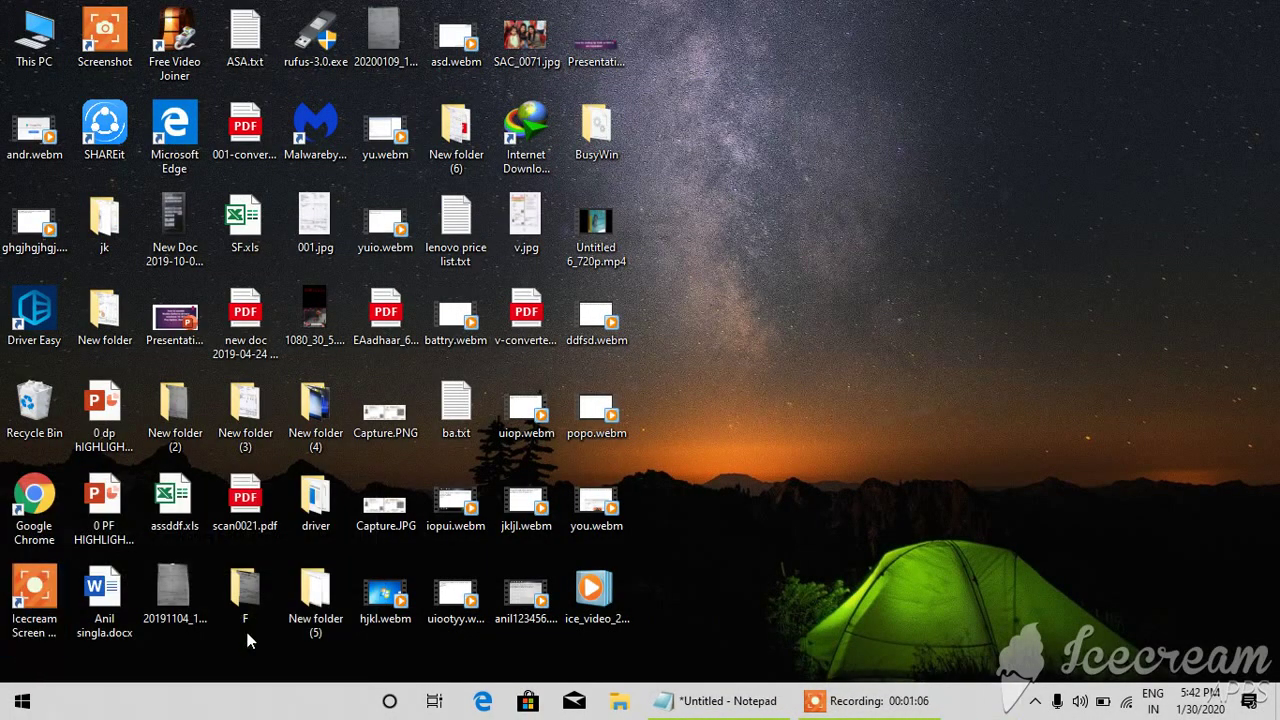
pyautogui.press('super')
pyautogui.write('RUN')
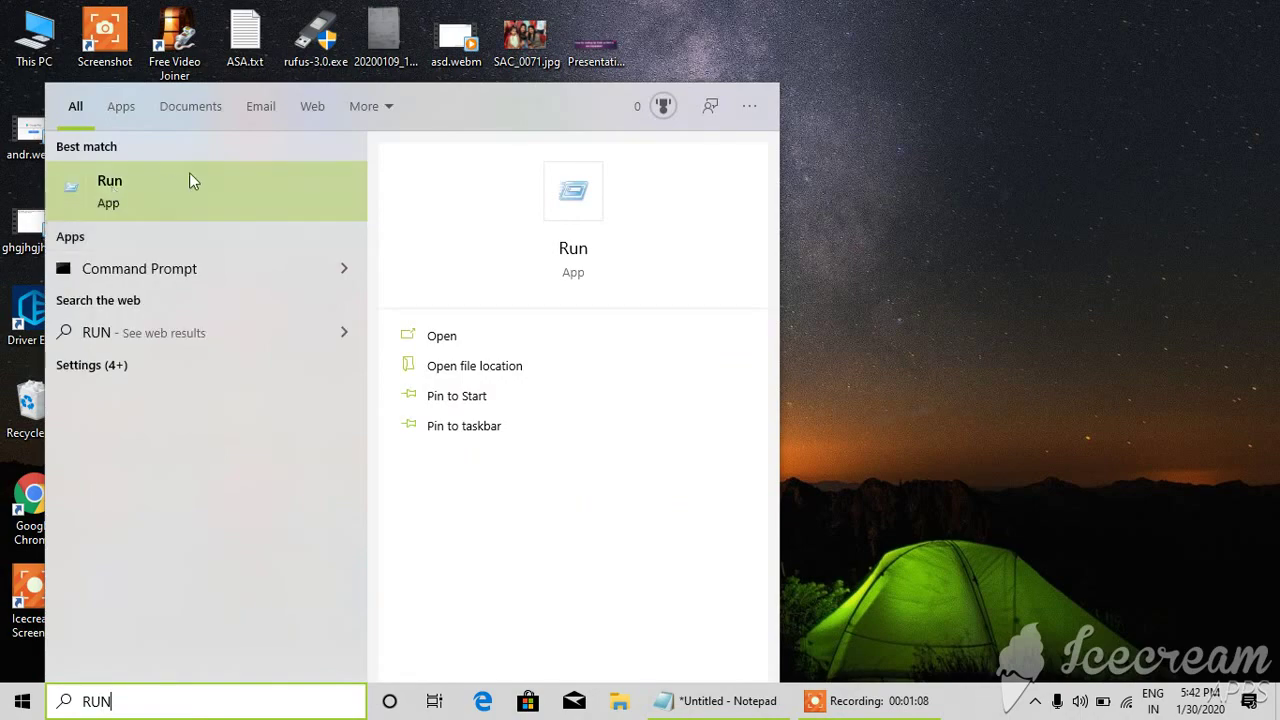
pyautogui.click(189, 175)
pyautogui.moveTo(232, 497); pyautogui.dragTo(696, 207)
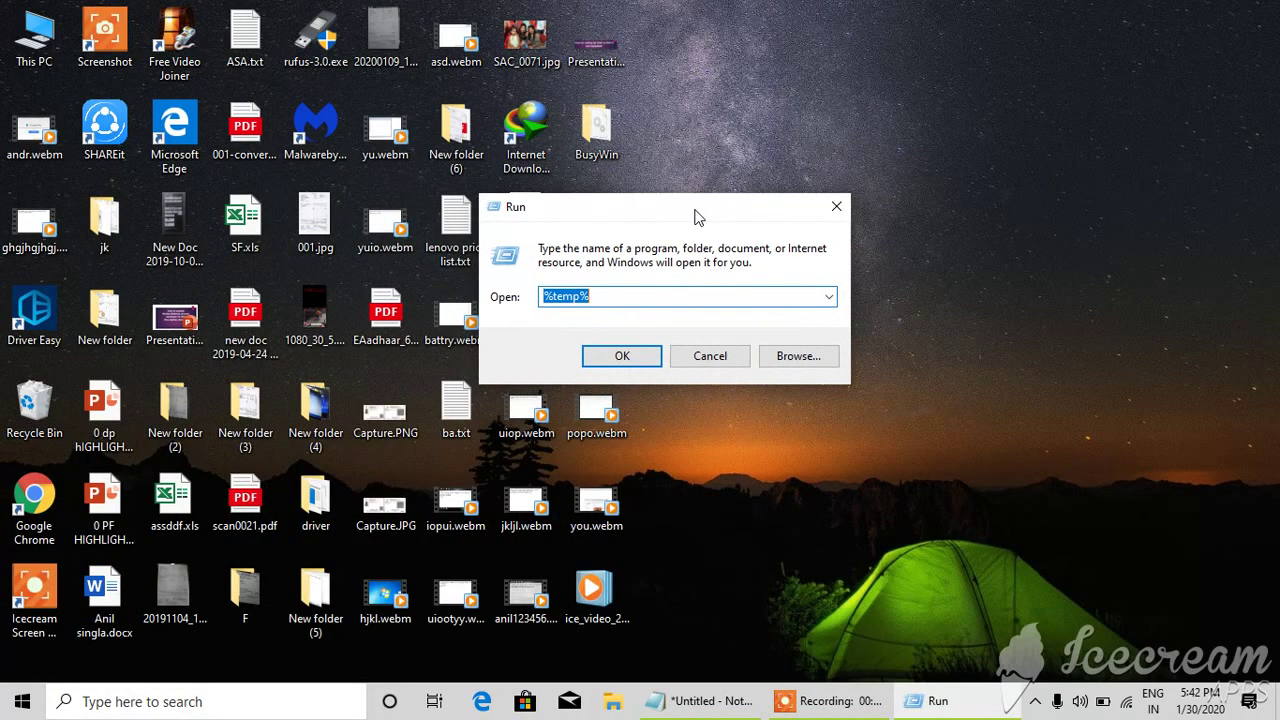
pyautogui.write('TEMP')
pyautogui.press('Return')
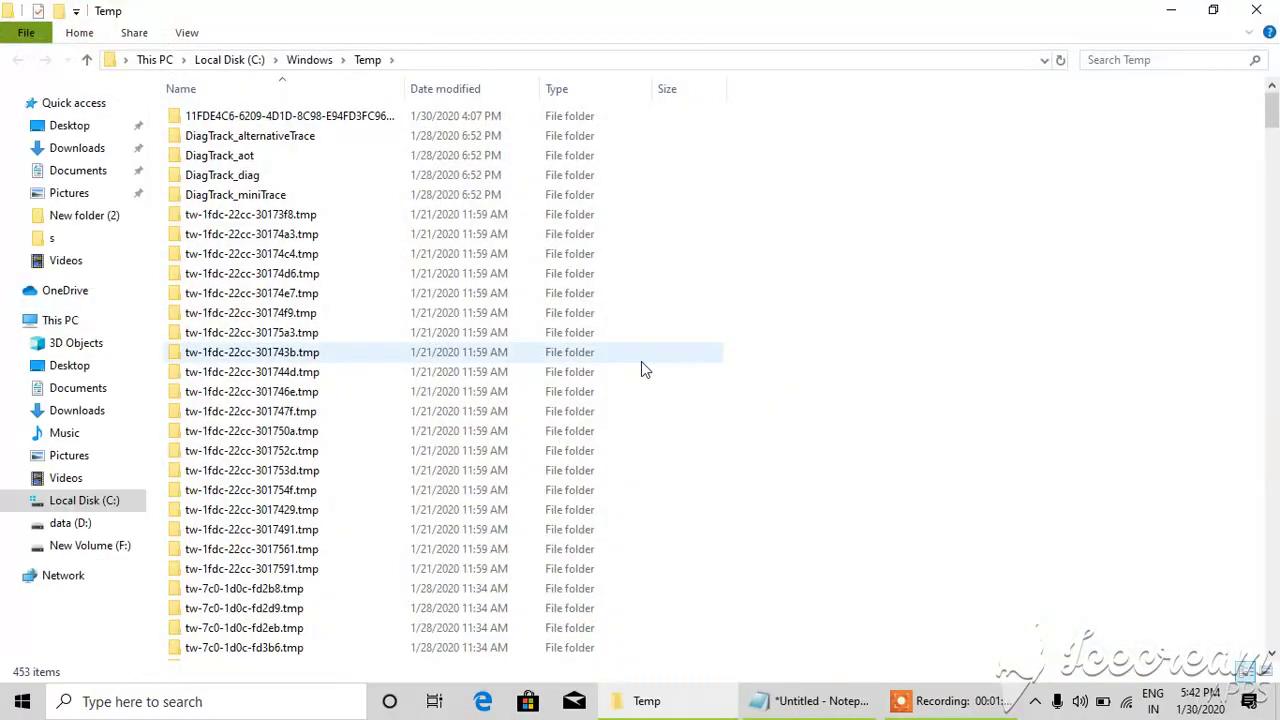
# Delete all items in the Windows Temp folder, cancel the deletion for files in use, and close the folder window
pyautogui.hotkey('ctrl', 'a')
pyautogui.rightClick(422, 296)
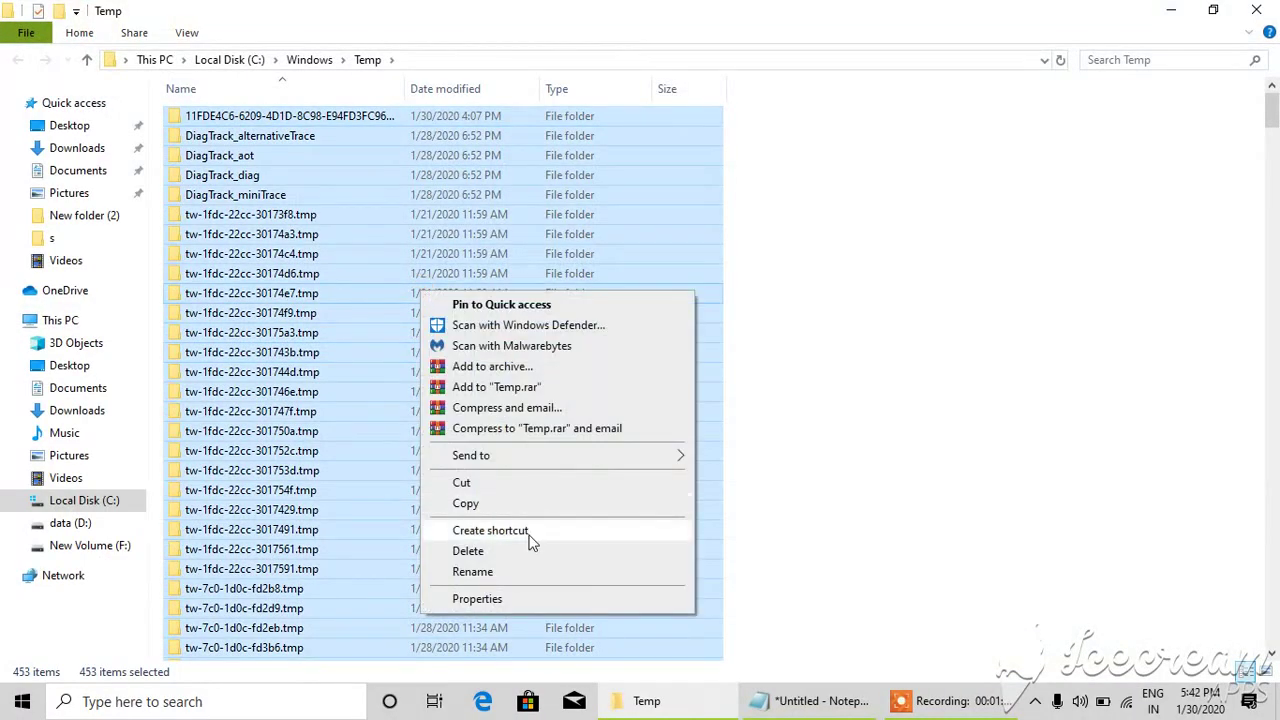
pyautogui.click(484, 556)
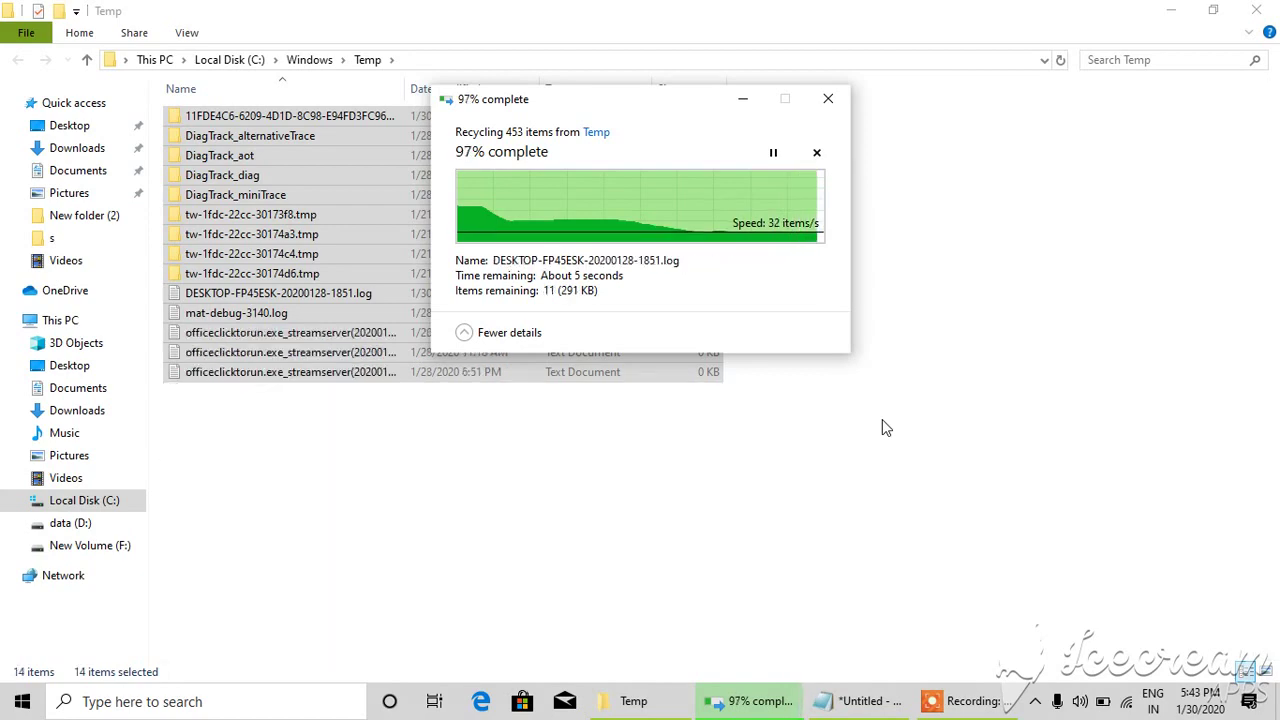
pyautogui.click(781, 301)
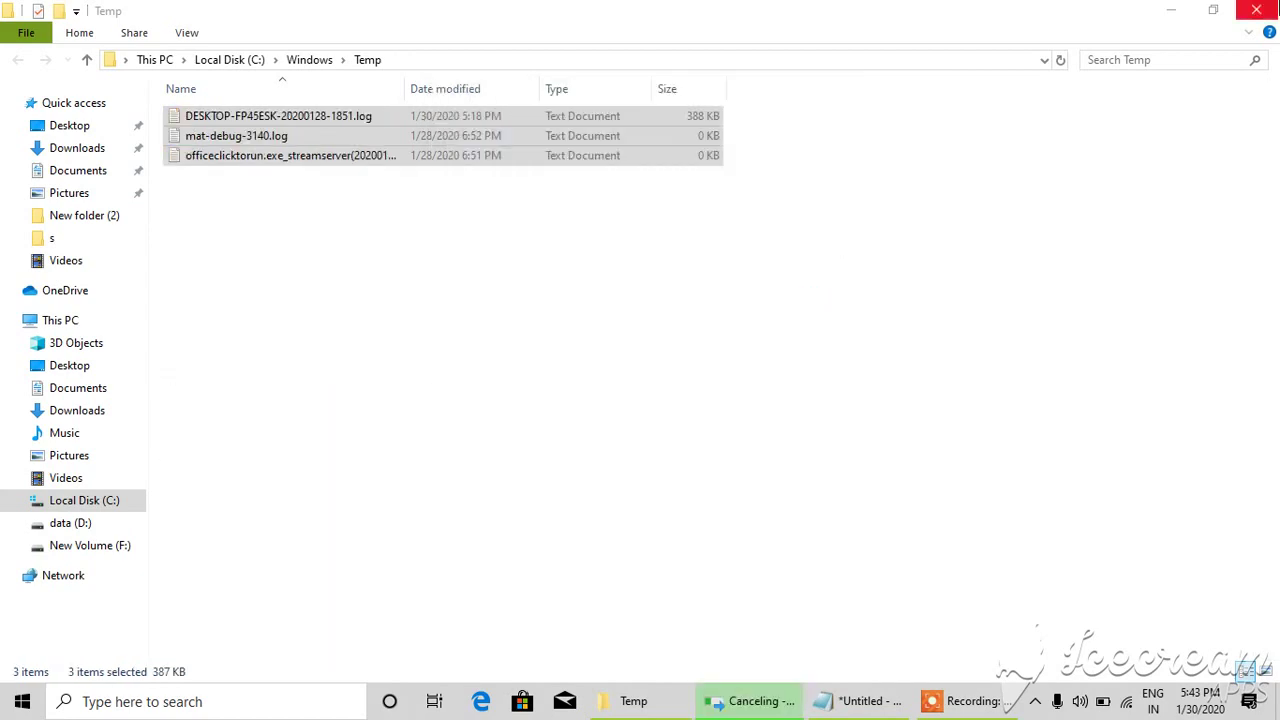
pyautogui.click(1256, 10)
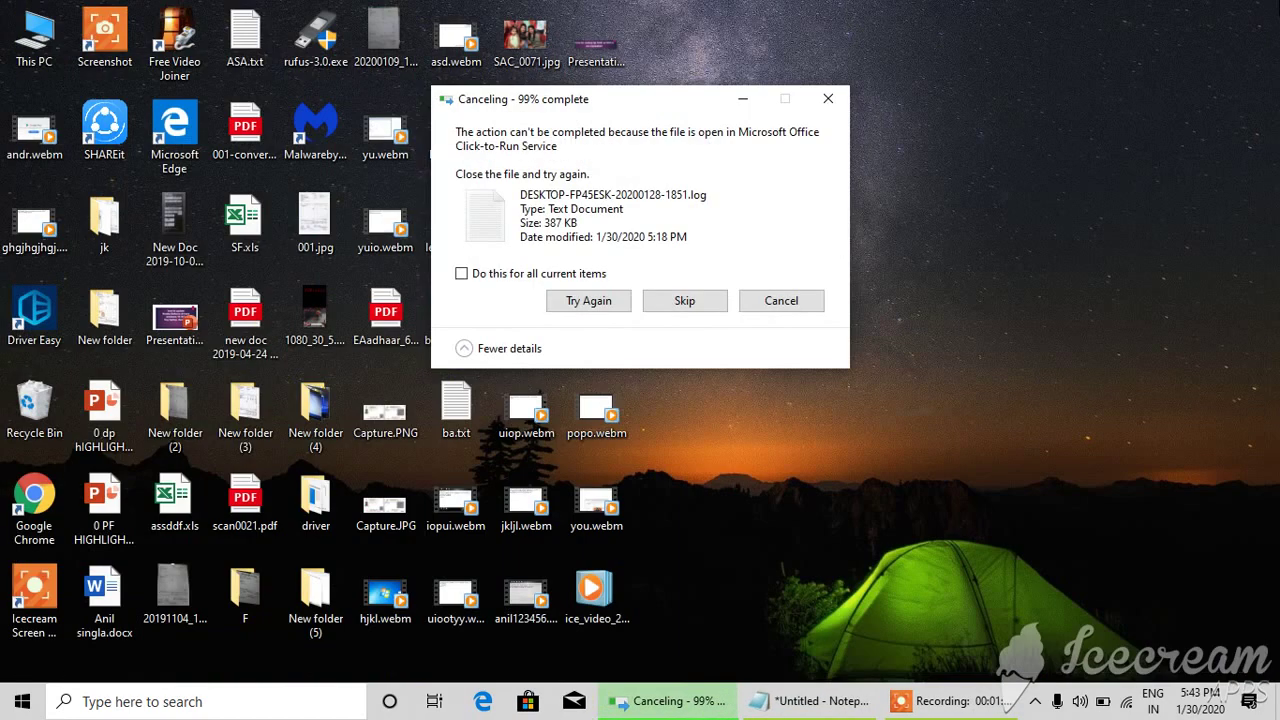
pyautogui.click(768, 302)
# Switch to the Notepad note and add the line "PREFETCH" below "TEMP"
pyautogui.click(718, 700)
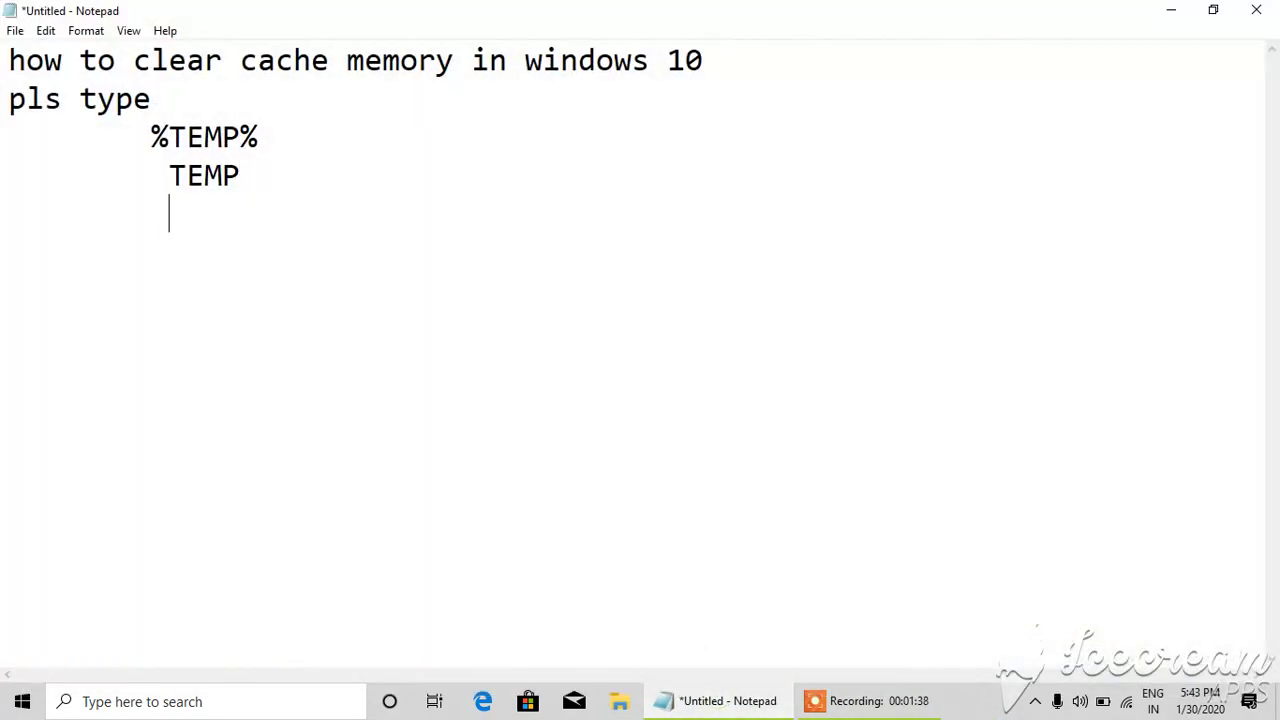
pyautogui.write('REFE')
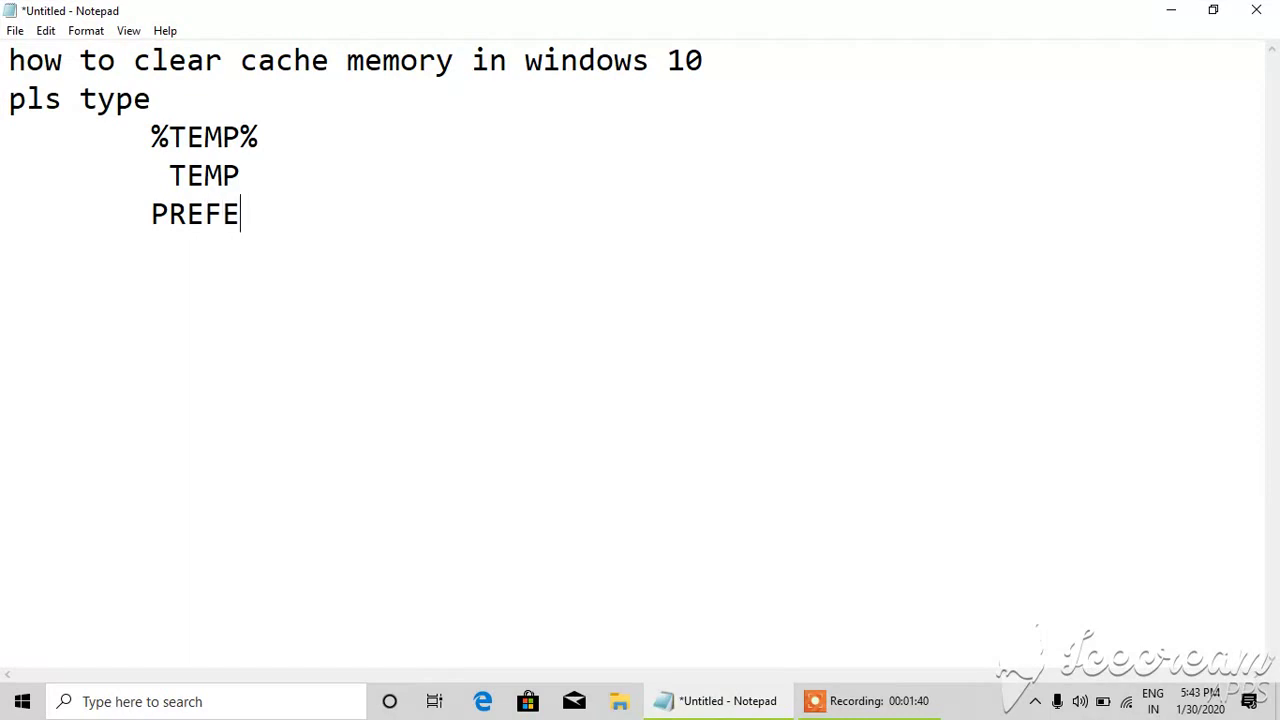
pyautogui.write('TCH')
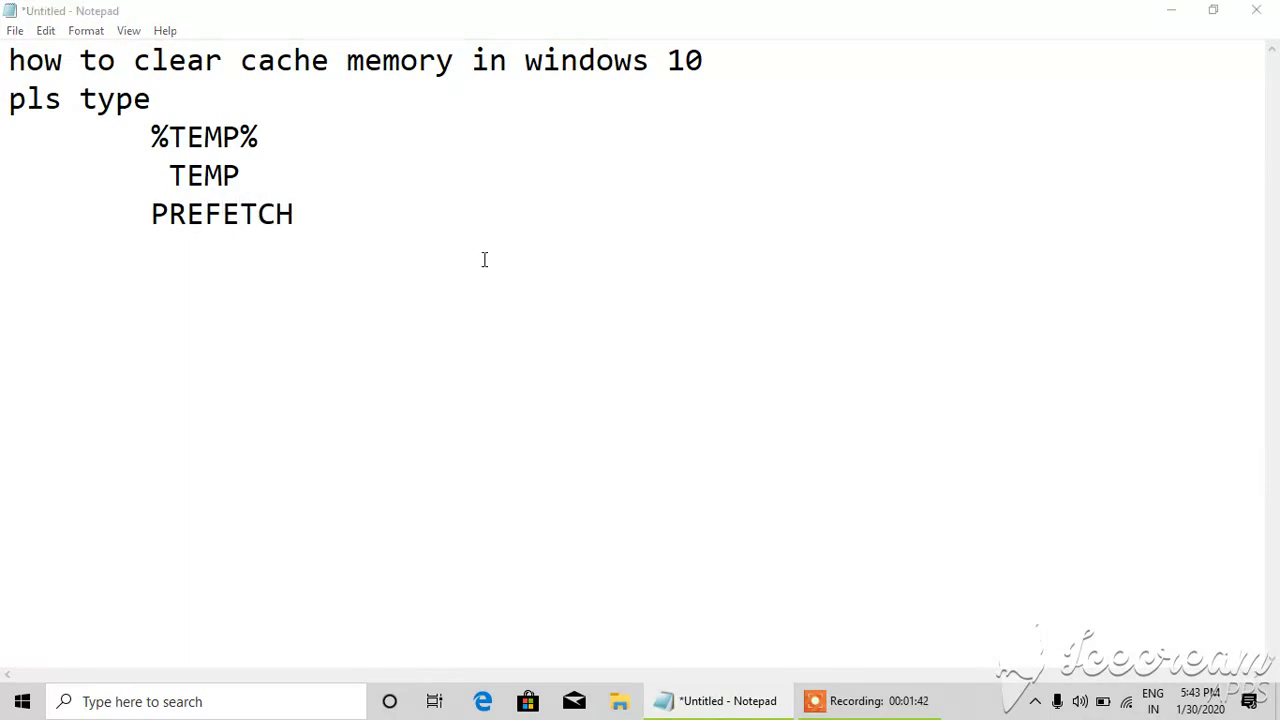
# Open the Run dialog, run PREFETCH and grant permanent access to the Prefetch folder
pyautogui.press('super')
pyautogui.write('RUN')
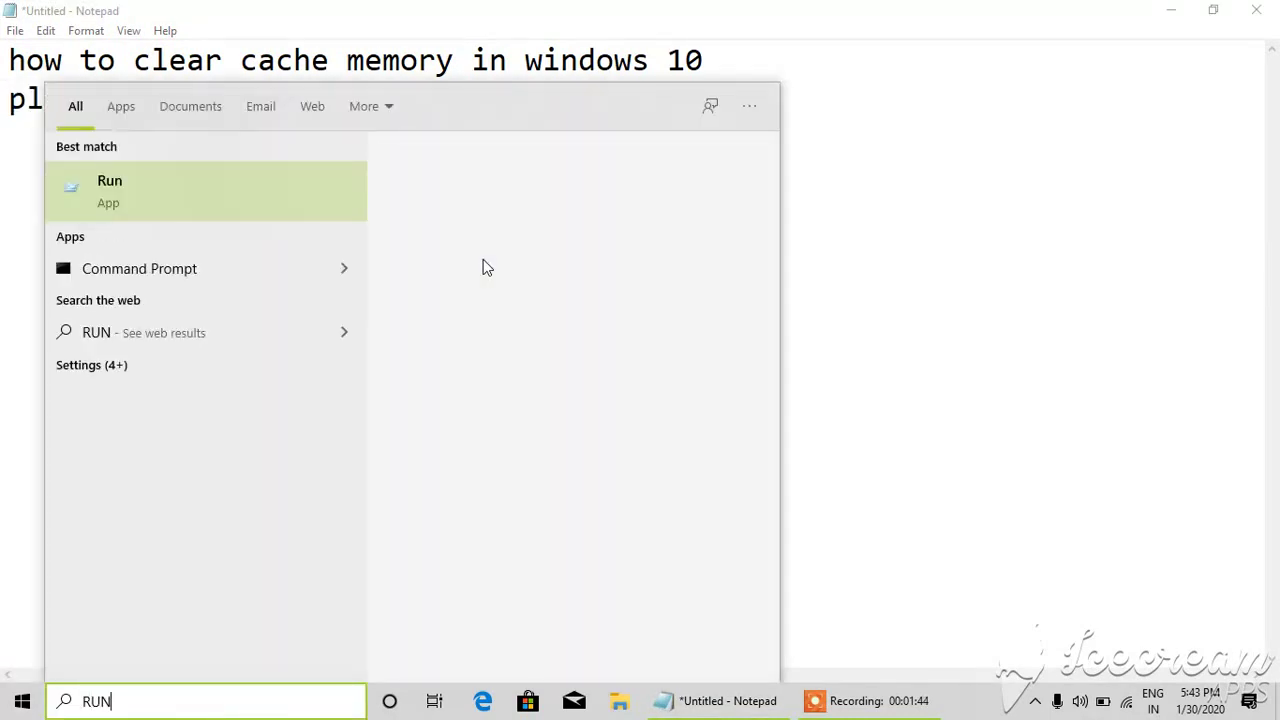
pyautogui.click(126, 184)
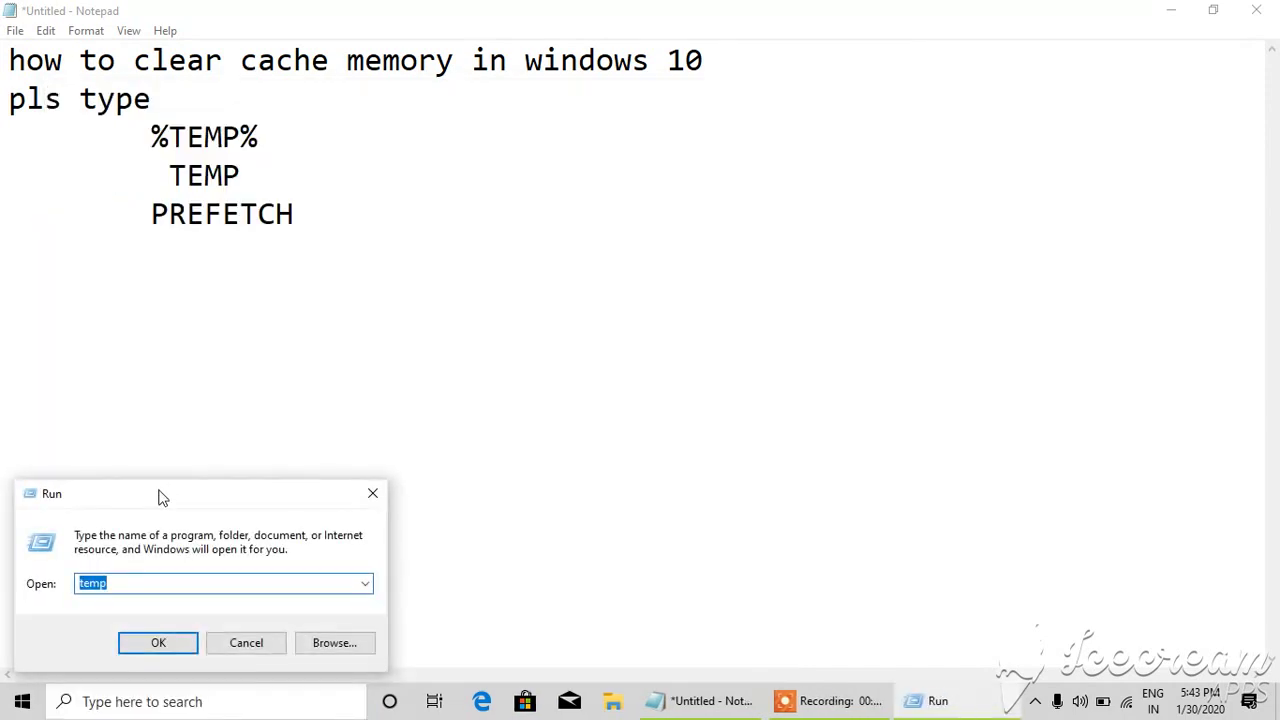
pyautogui.moveTo(158, 494); pyautogui.dragTo(539, 206)
pyautogui.write('PRE')
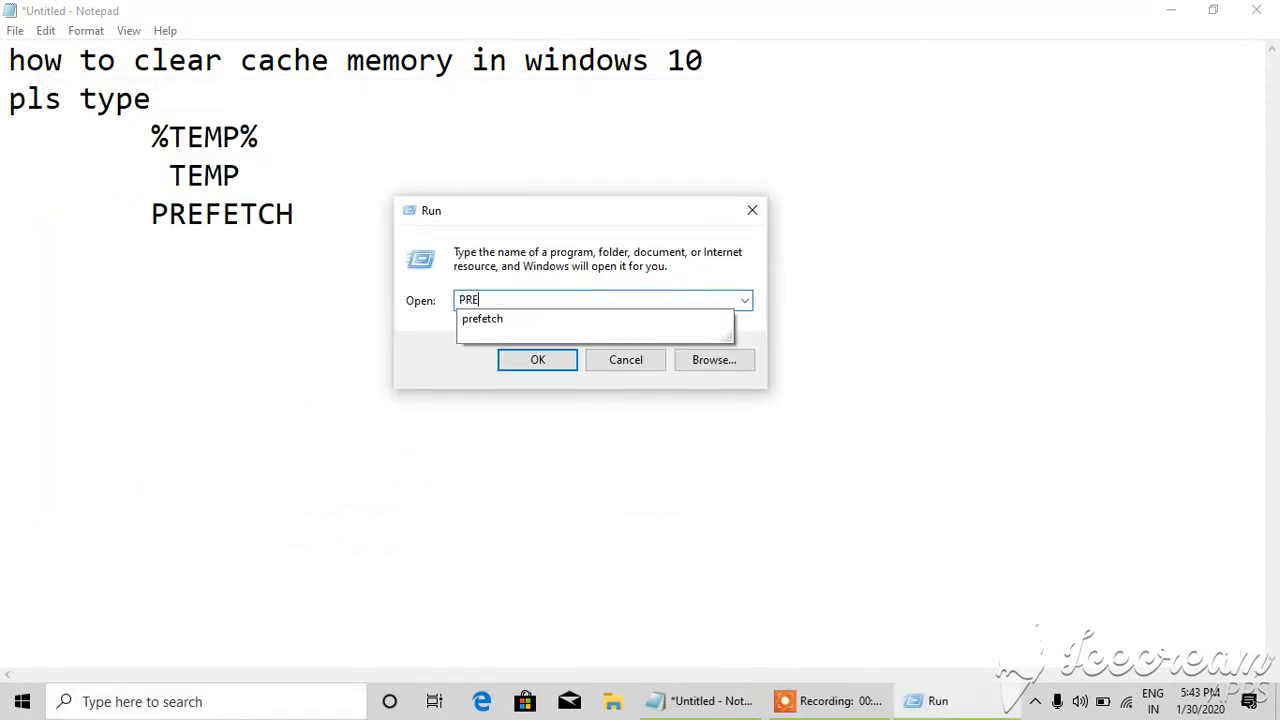
pyautogui.write('FETCH')
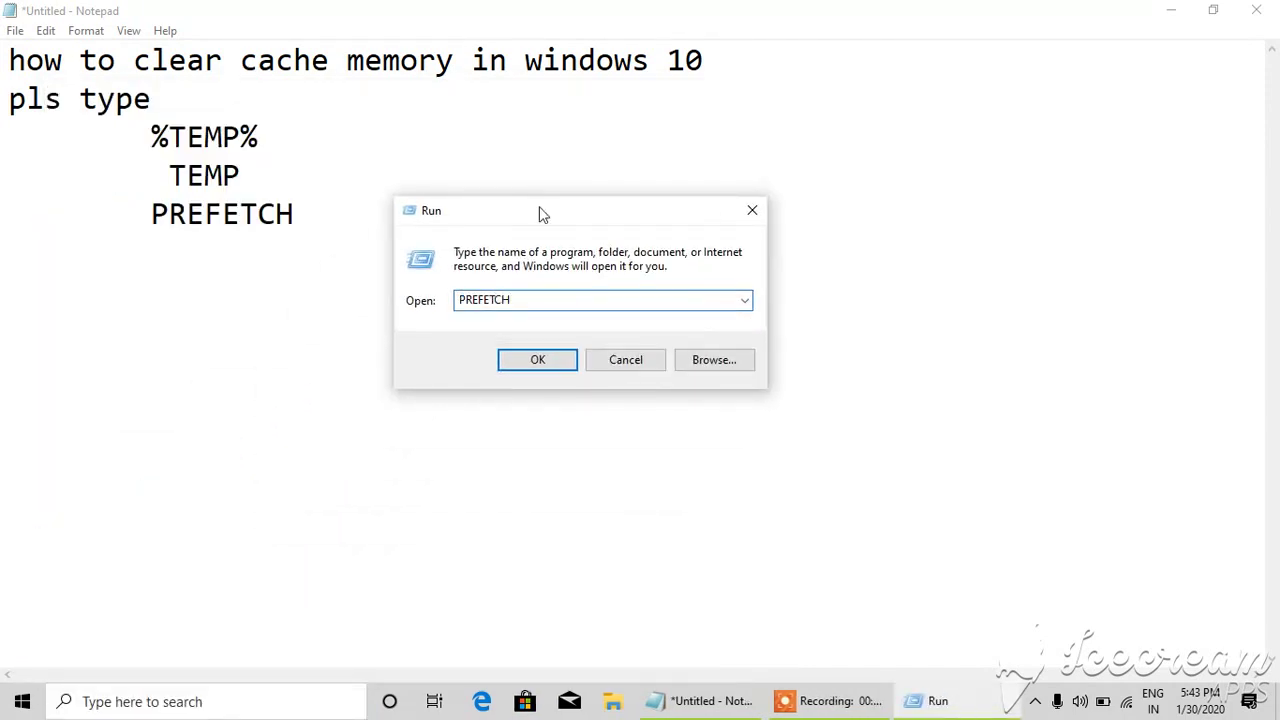
pyautogui.press('Return')
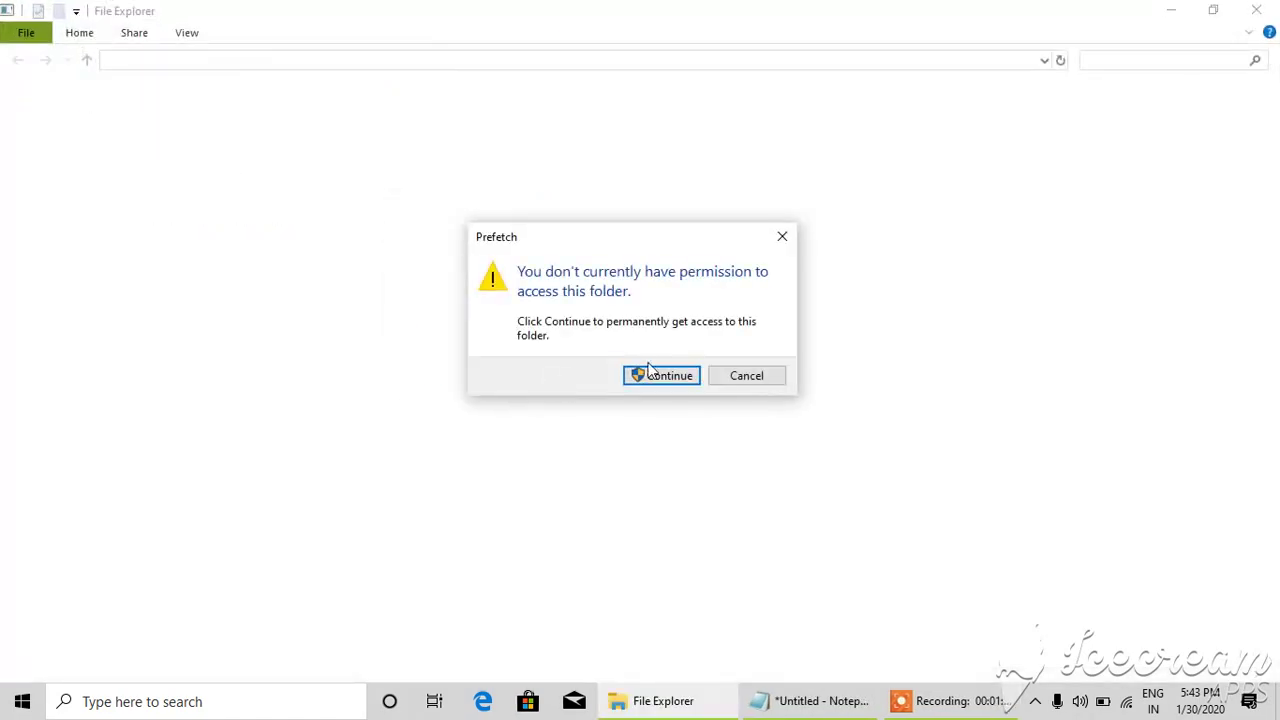
pyautogui.click(663, 372)
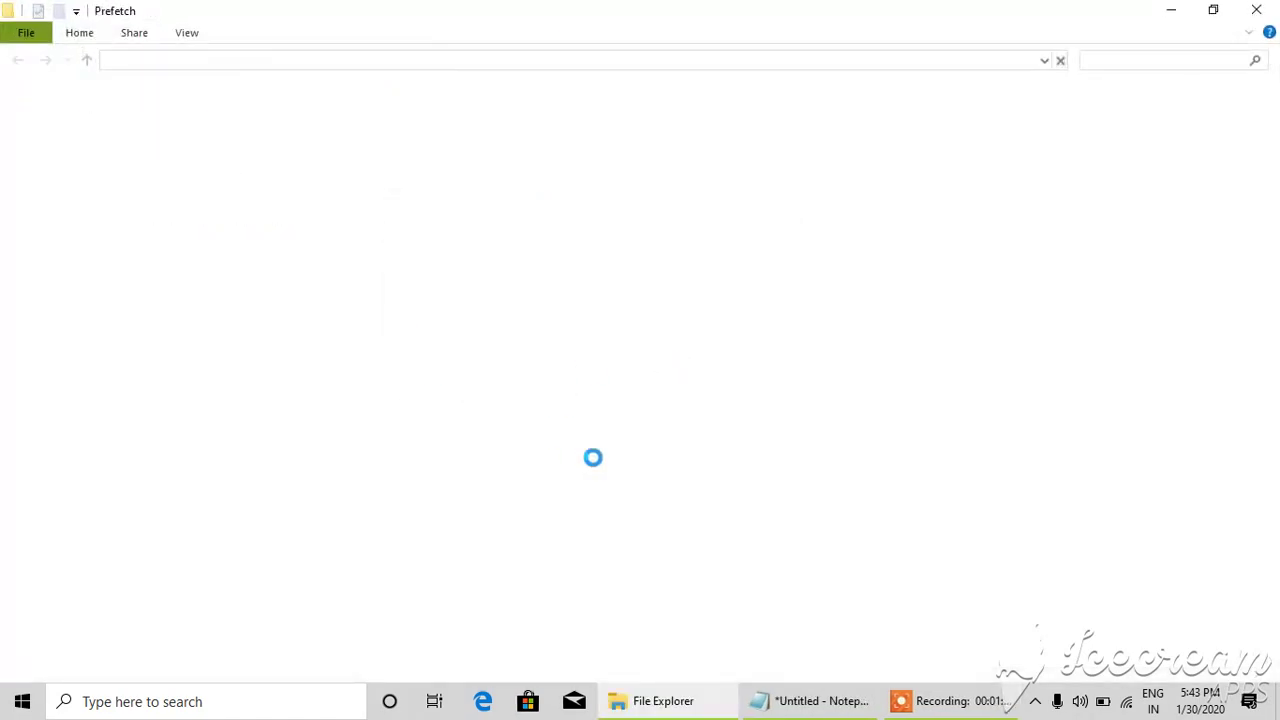
# Delete all items in the Prefetch folder and cancel the deletion for the file in use
pyautogui.hotkey('ctrl', 'a')
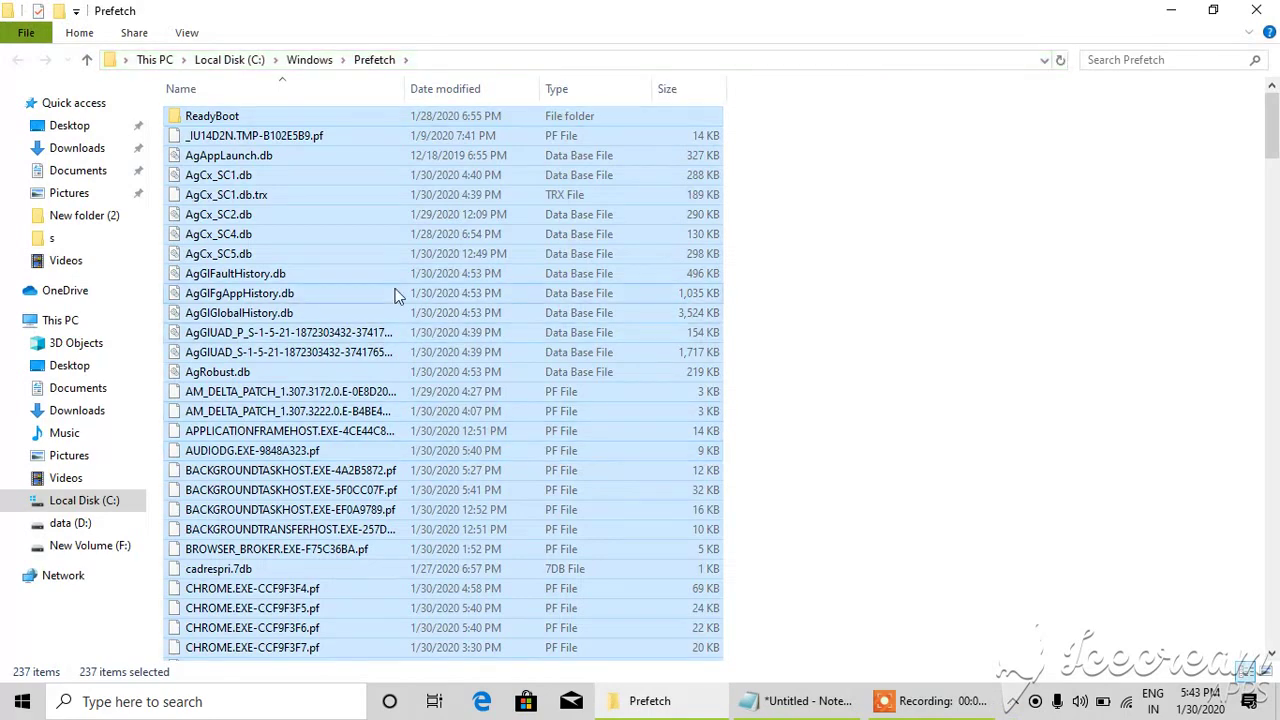
pyautogui.rightClick(396, 294)
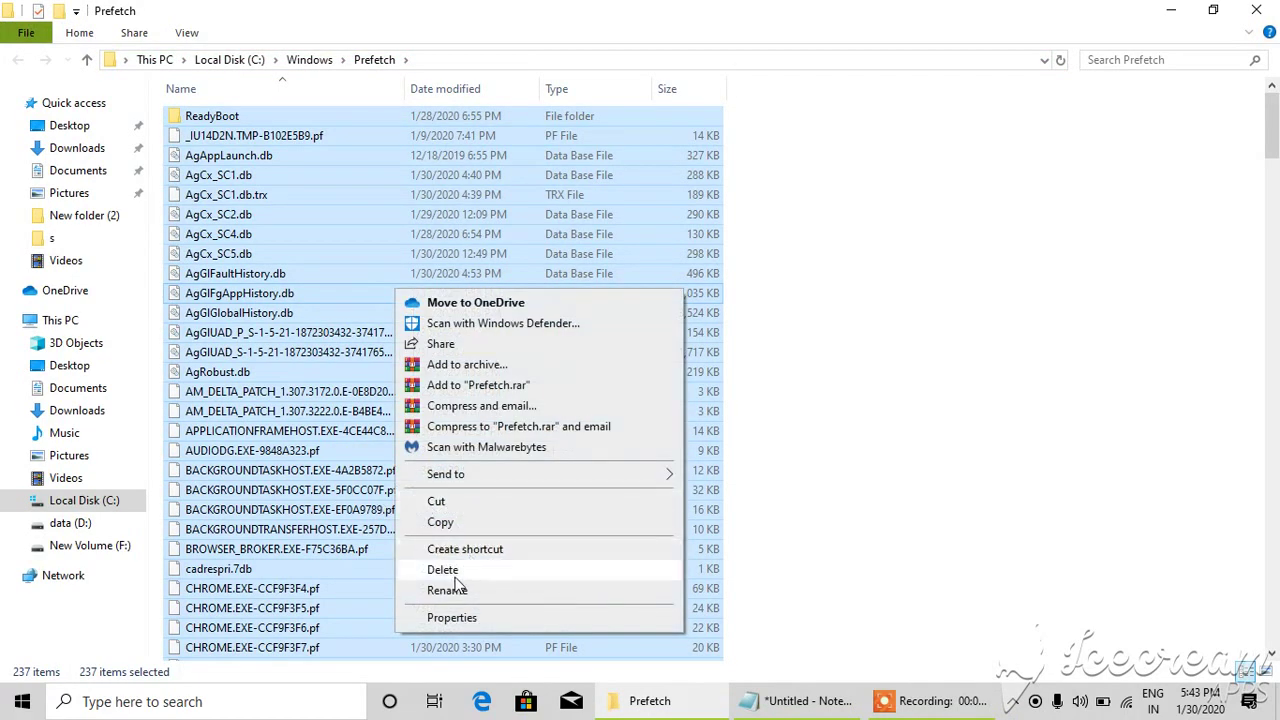
pyautogui.click(455, 576)
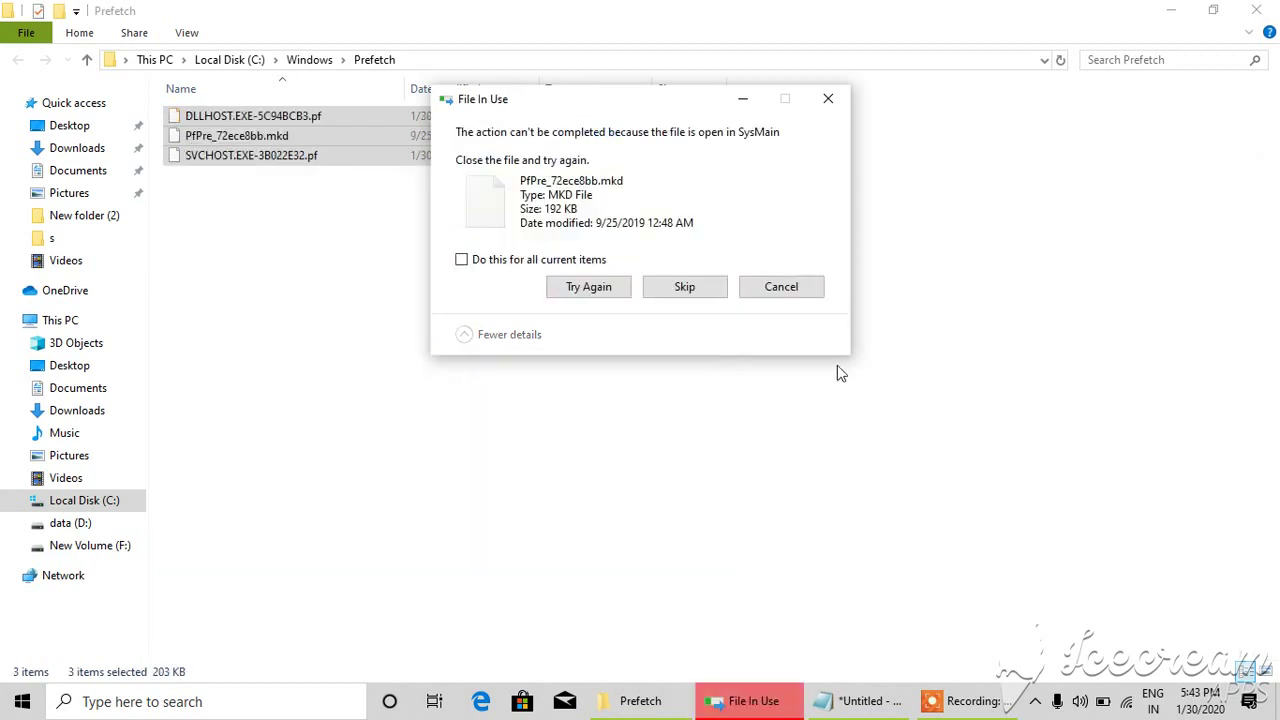
pyautogui.click(789, 299)
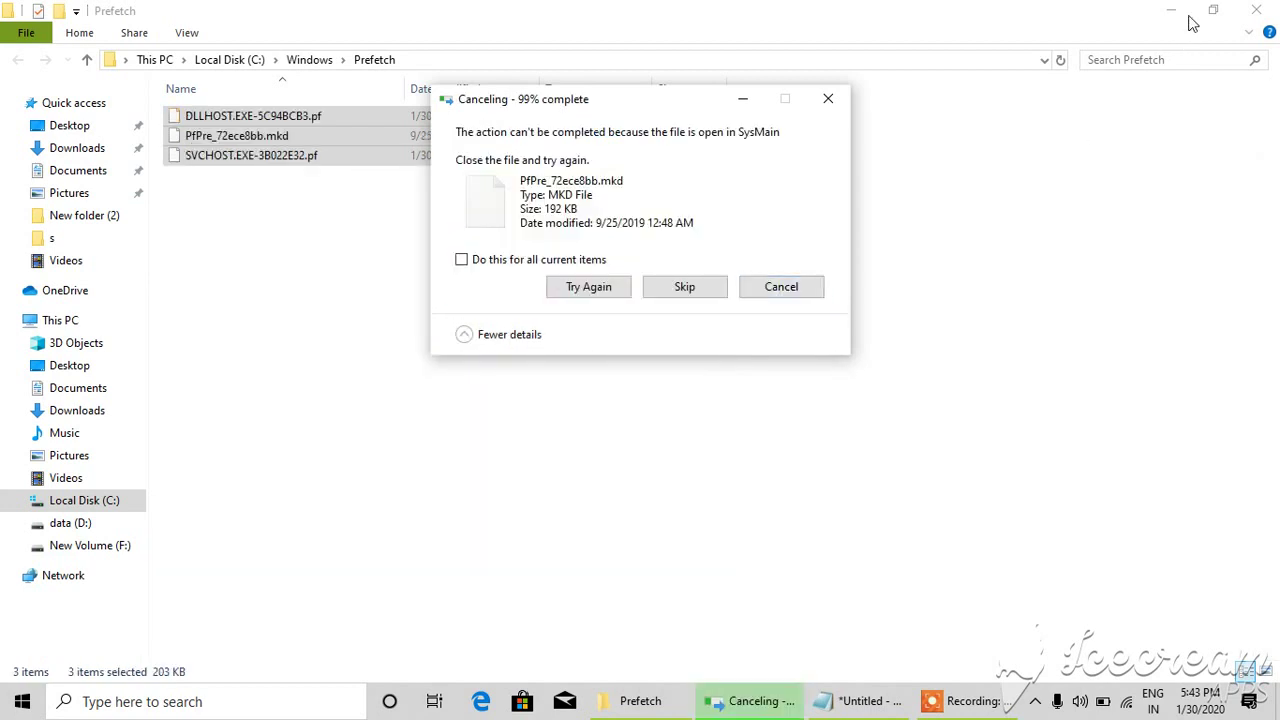
pyautogui.click(797, 292)
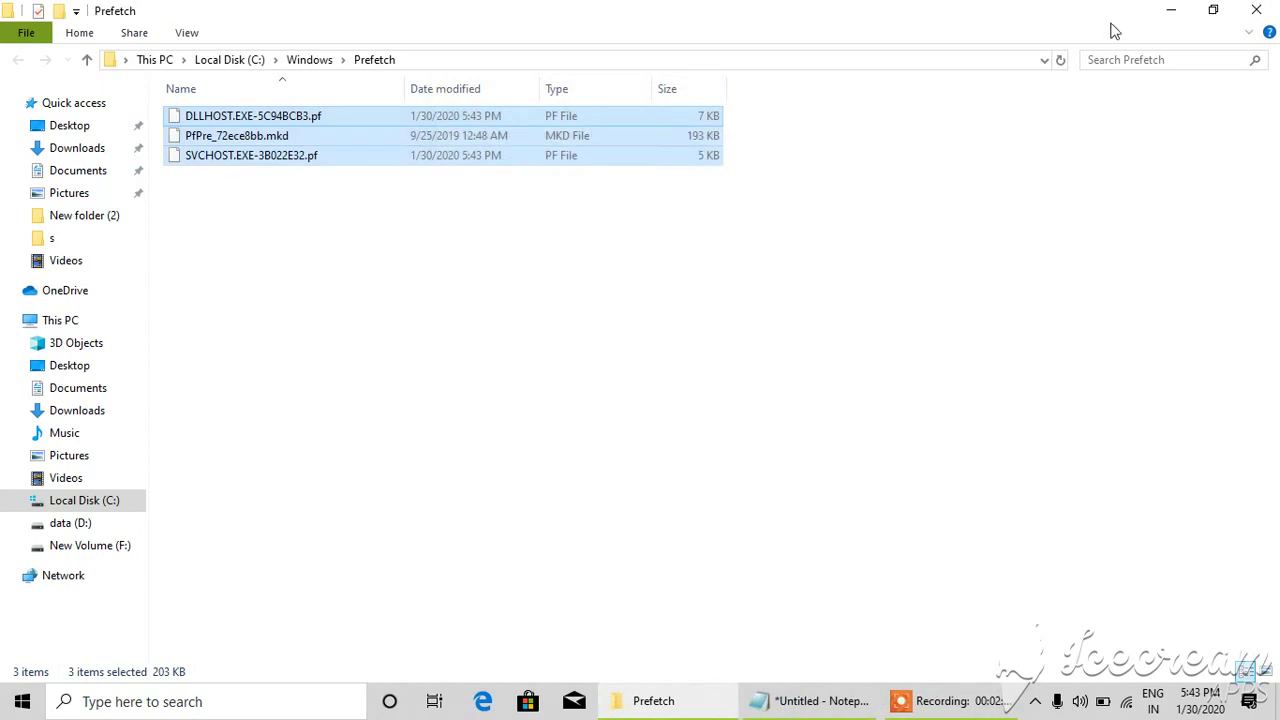
# Minimize the Prefetch and Notepad windows and empty the Recycle Bin, confirming permanent deletion of all items
pyautogui.click(1170, 10)
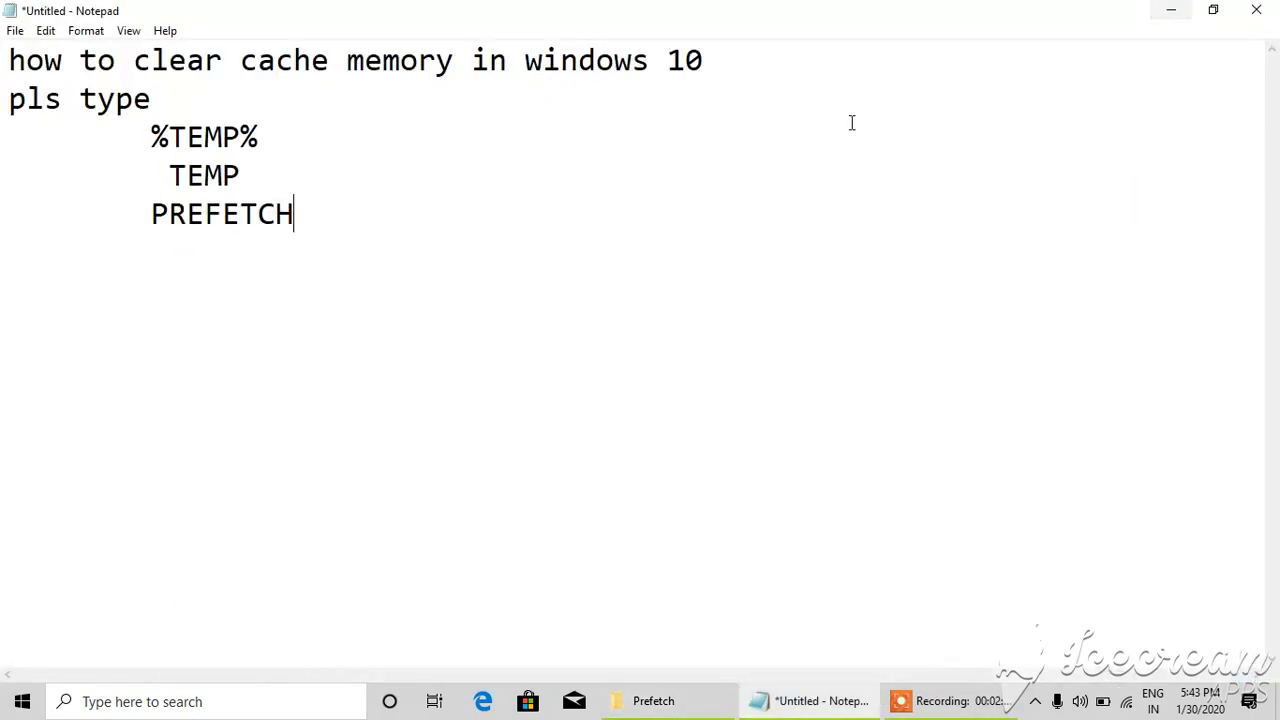
pyautogui.click(1177, 10)
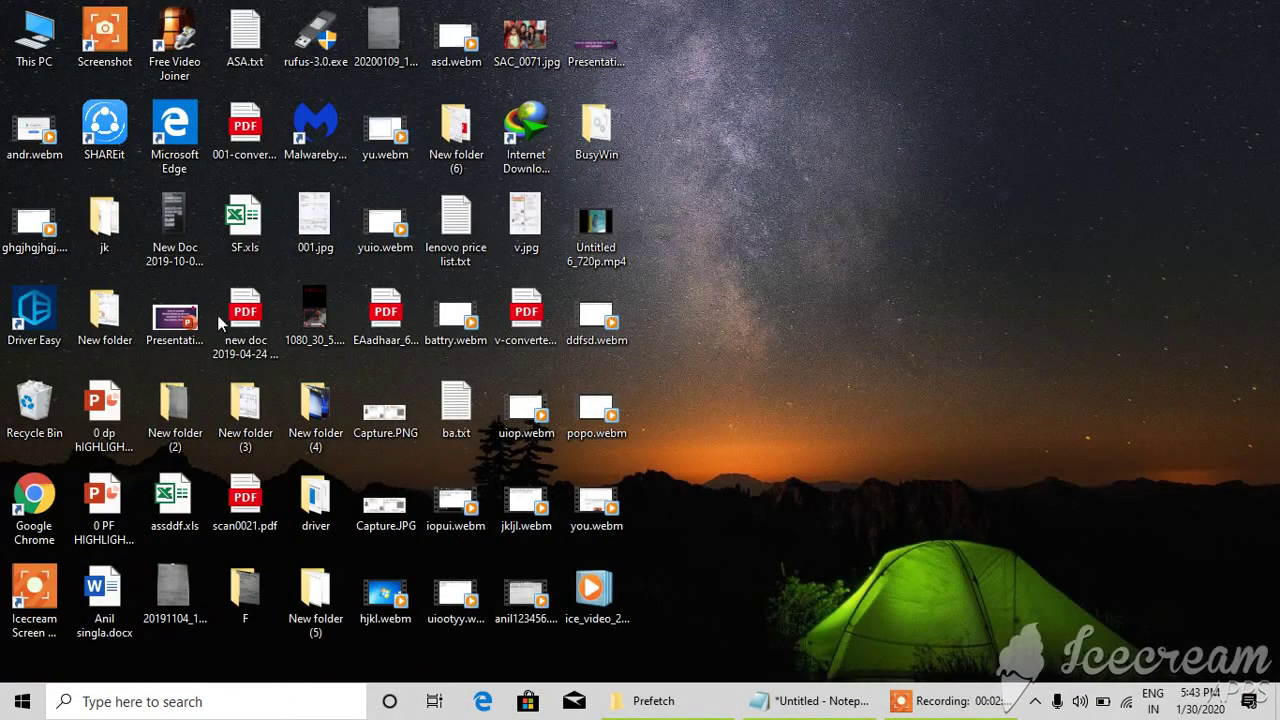
pyautogui.rightClick(40, 402)
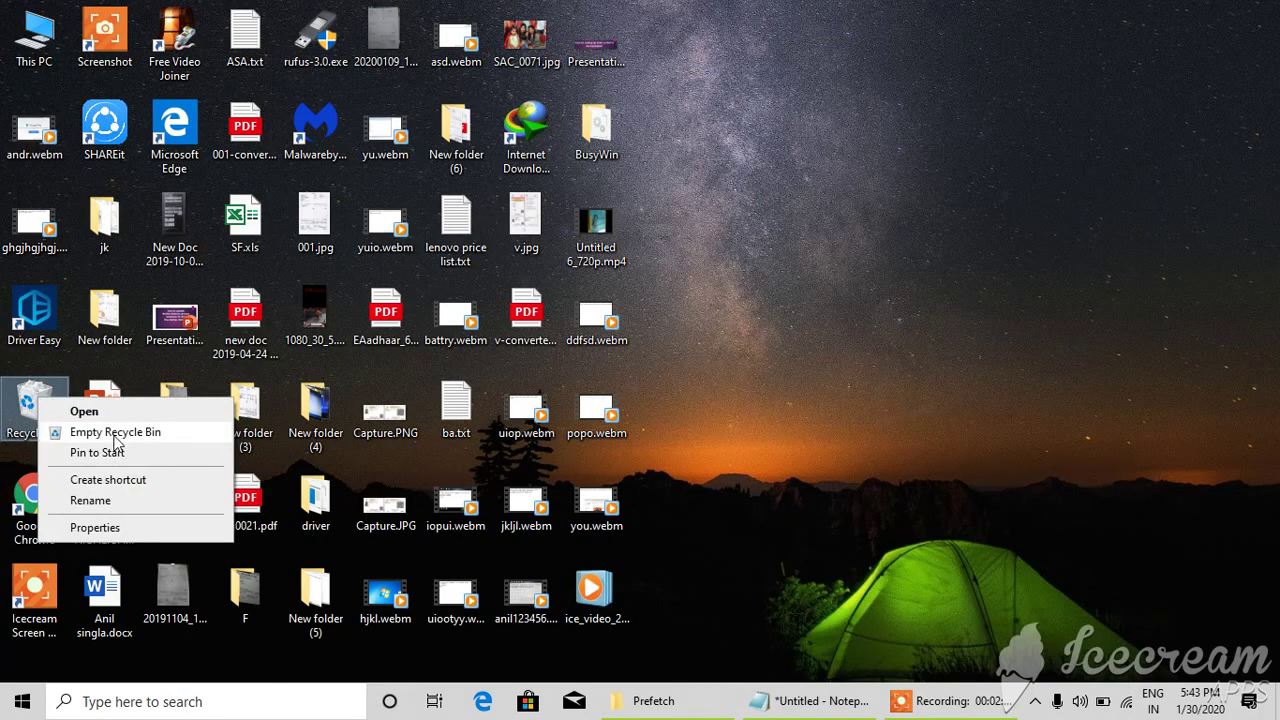
pyautogui.click(116, 433)
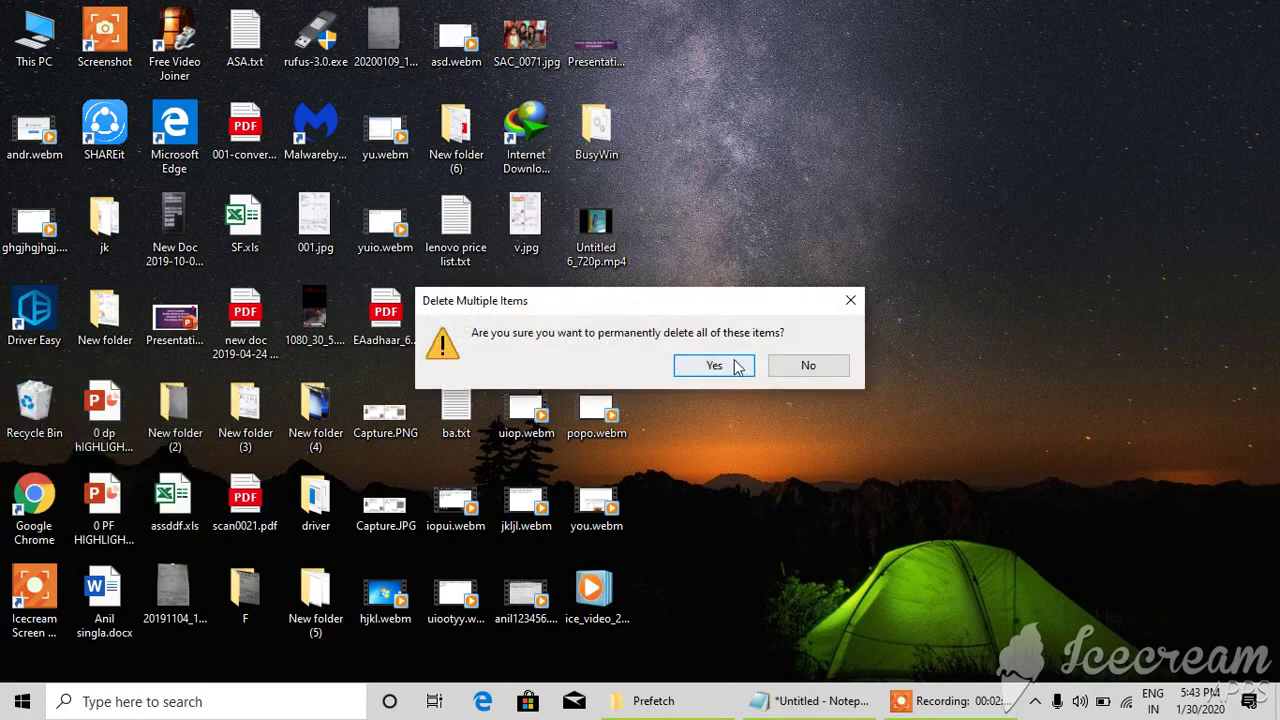
pyautogui.click(728, 369)
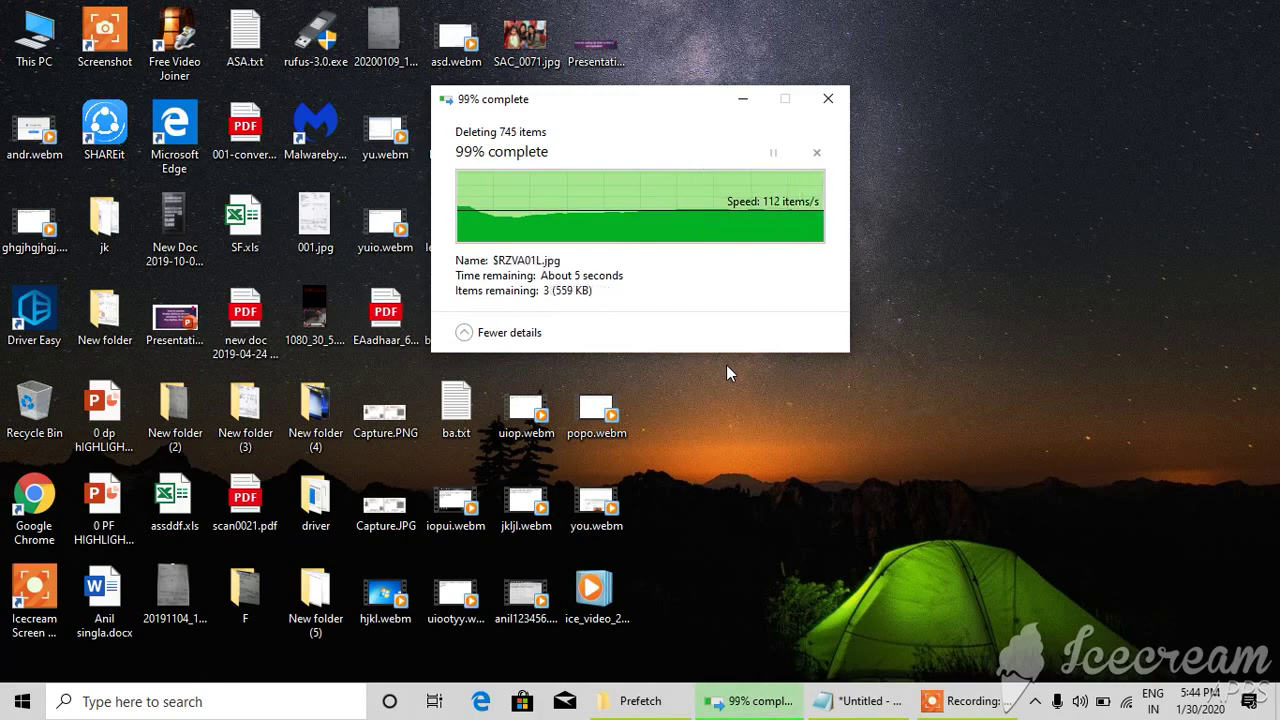
# Open Windows Settings through the desktop's Personalize option, go to its home page and search "ST" to open Storage settings
pyautogui.rightClick(827, 155)
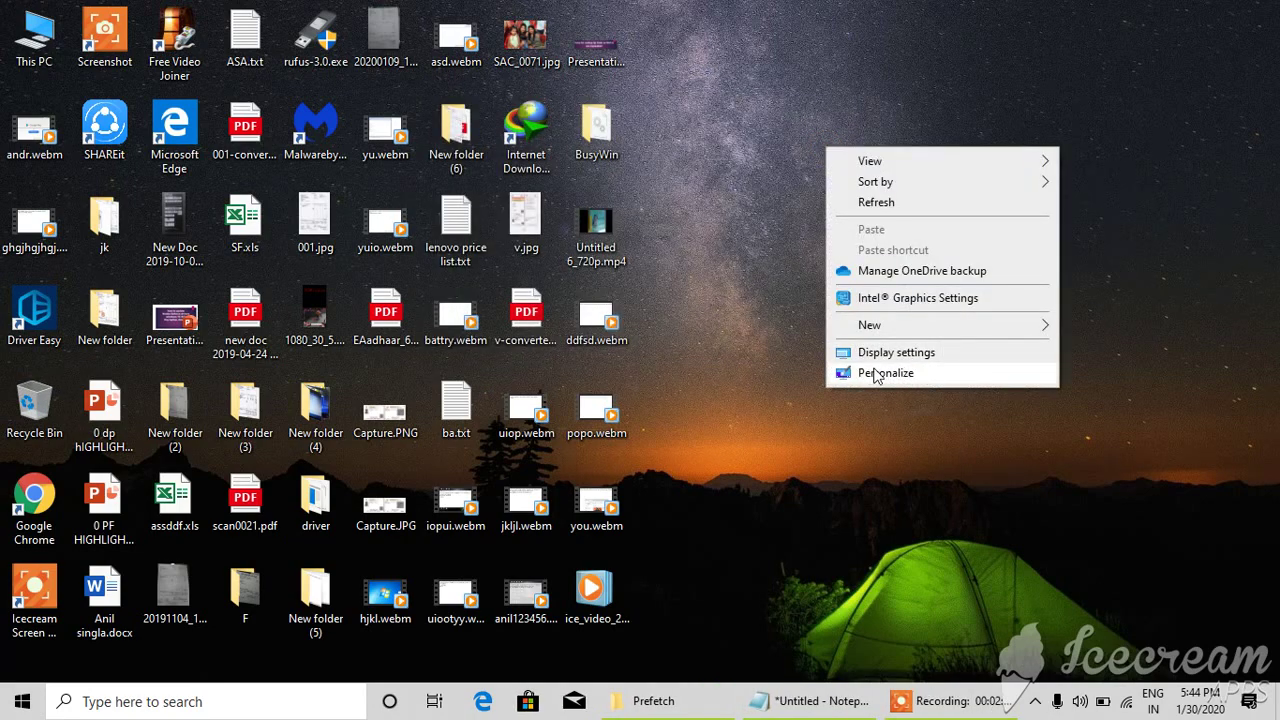
pyautogui.click(912, 376)
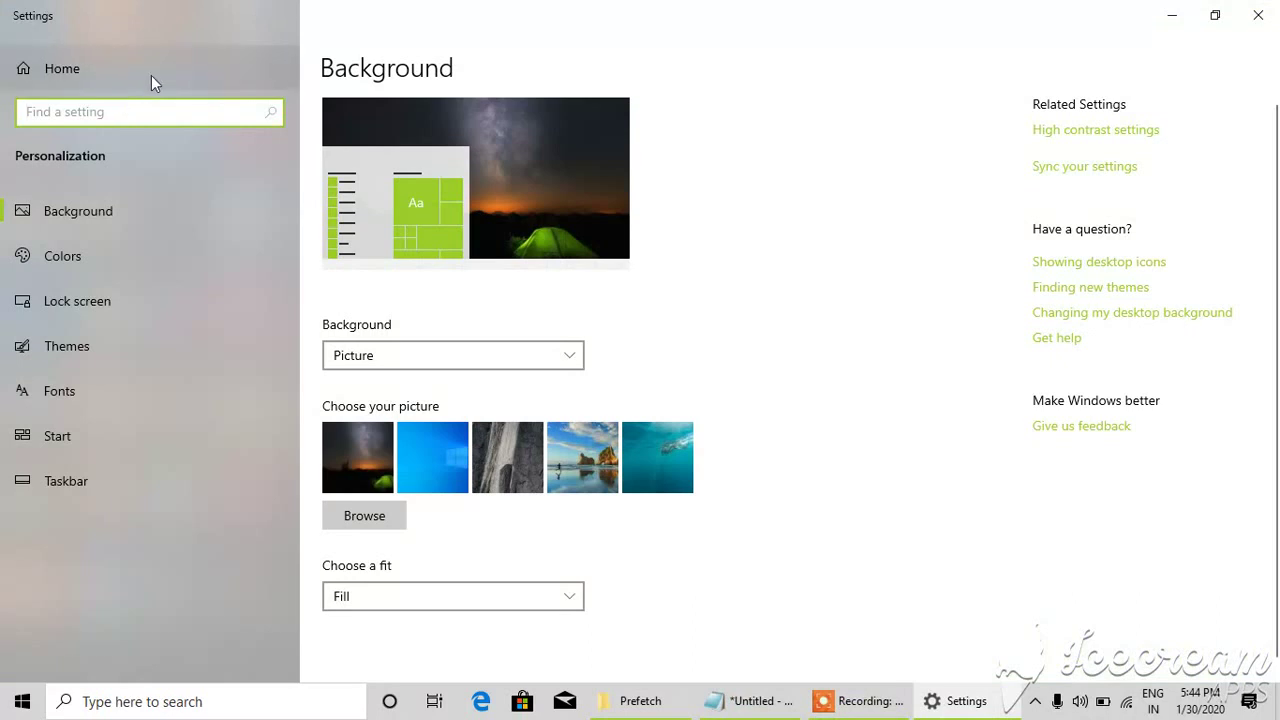
pyautogui.click(70, 75)
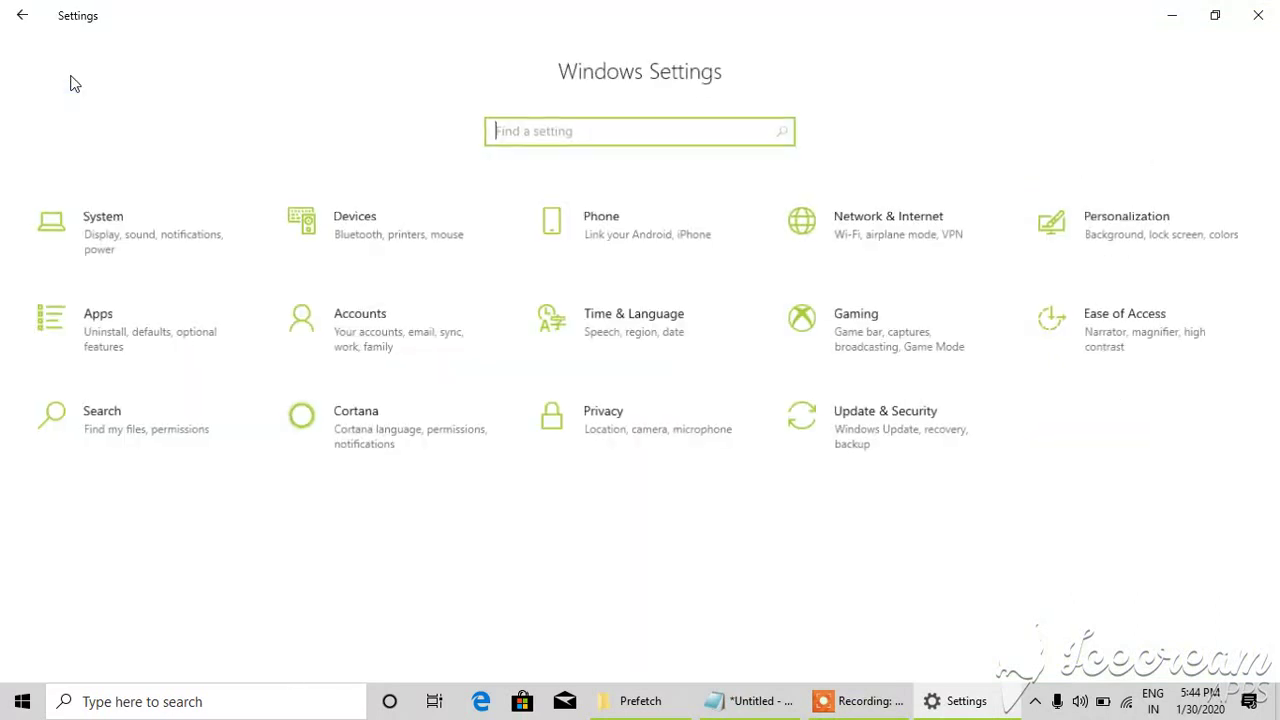
pyautogui.write('ST')
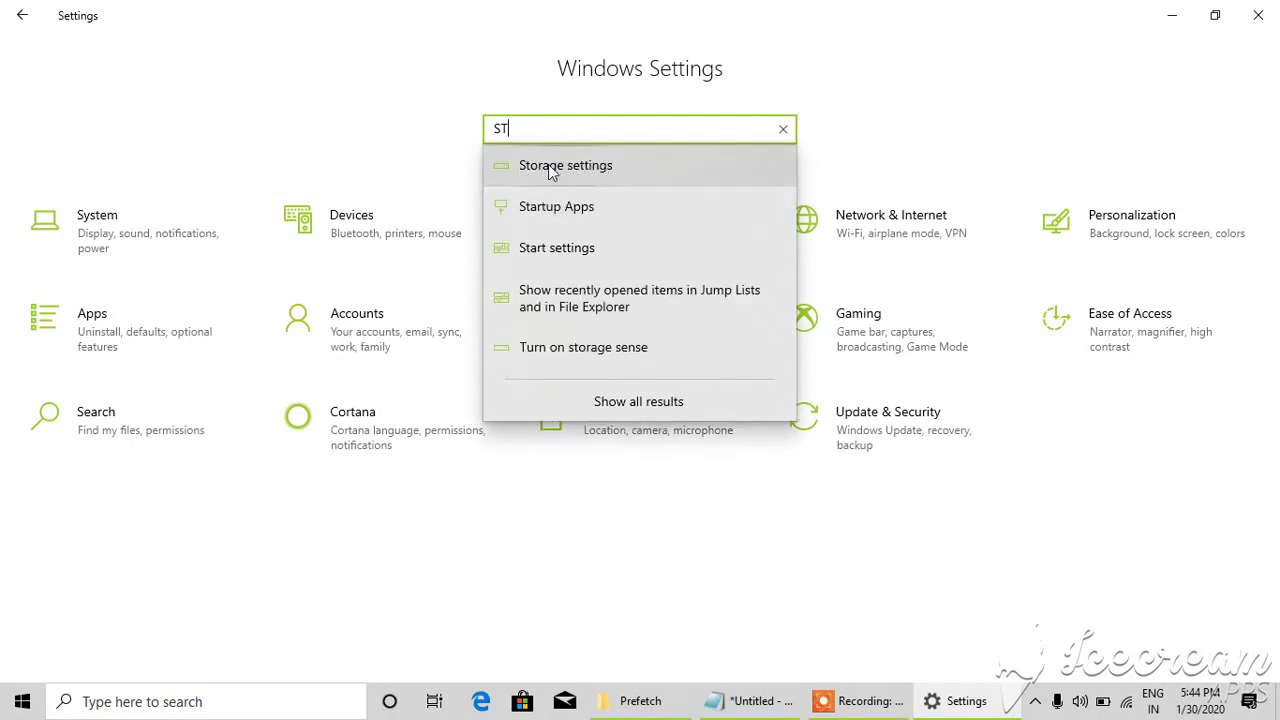
pyautogui.click(549, 173)
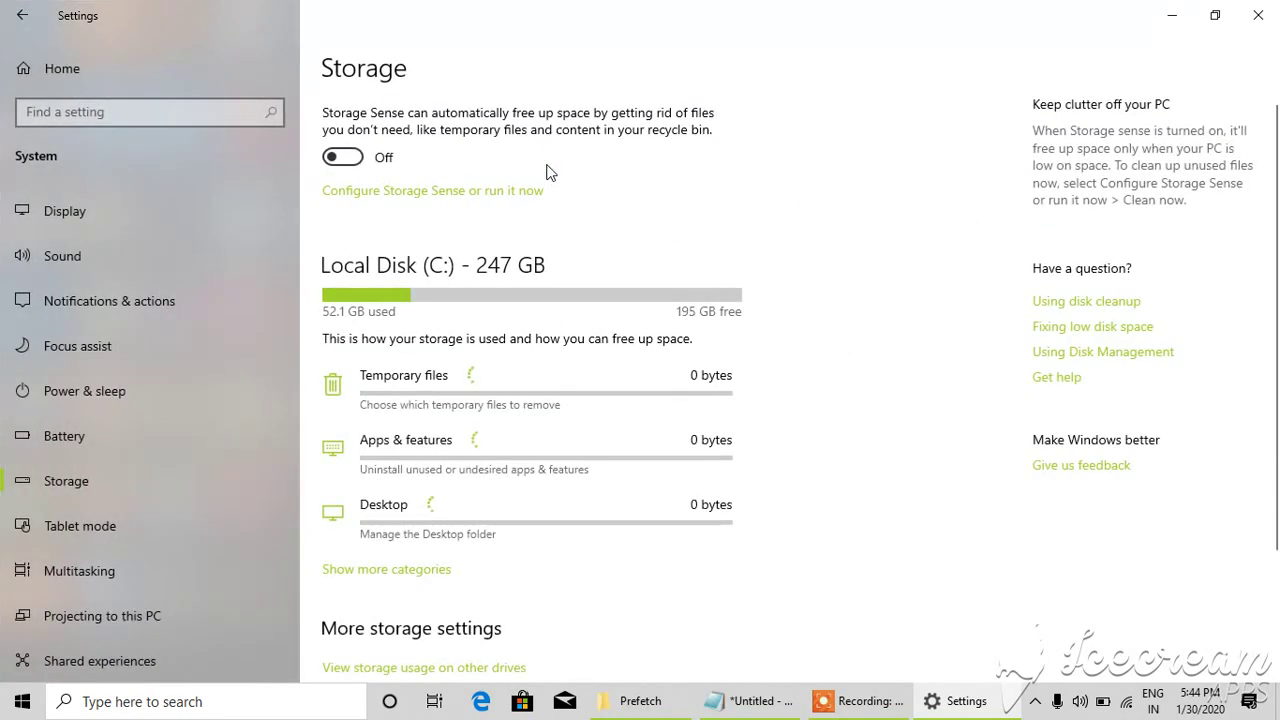
# Open the Temporary files page for Local Disk (C:), reopening it once to restart the scan
pyautogui.scroll(-3, 814, 380)
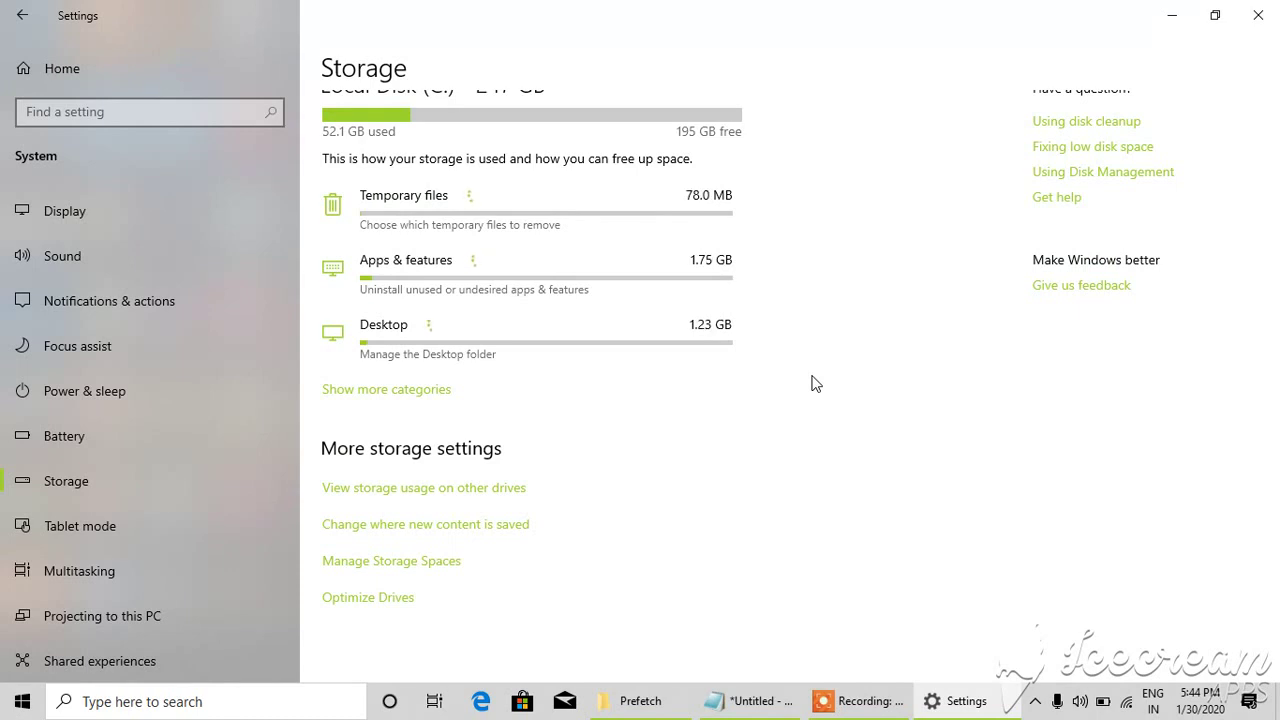
pyautogui.scroll(2, 814, 383)
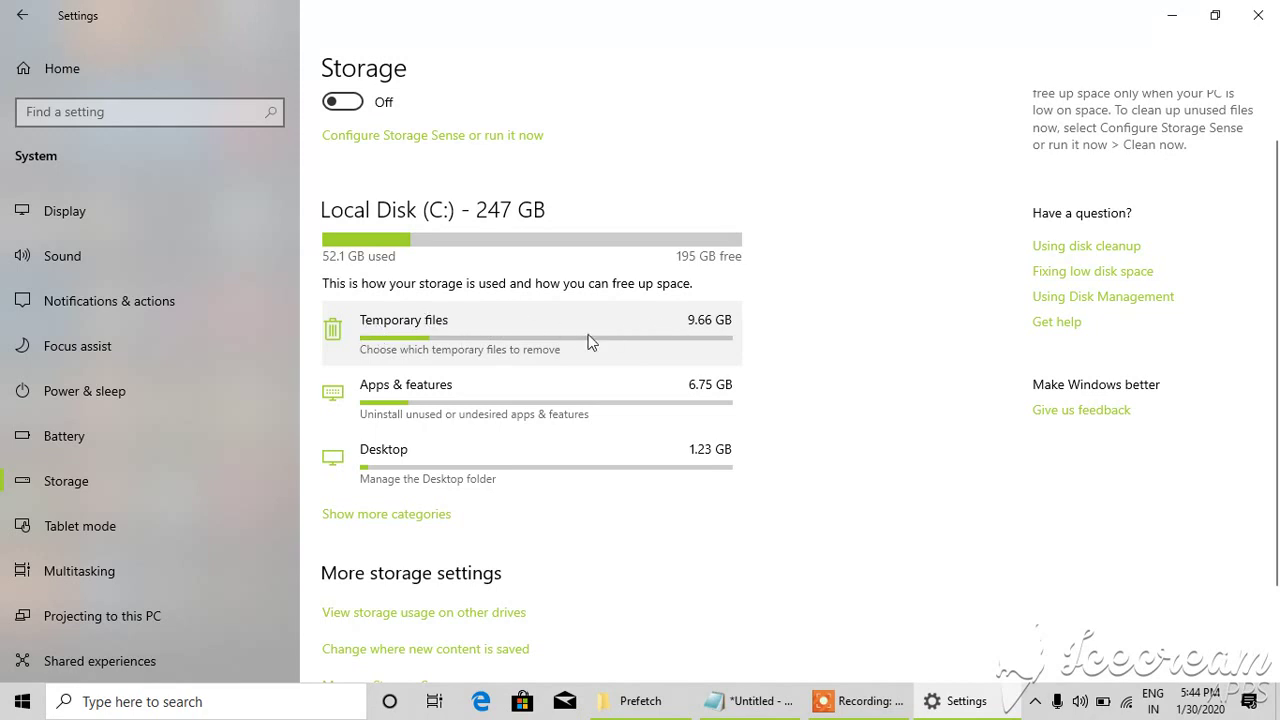
pyautogui.click(421, 329)
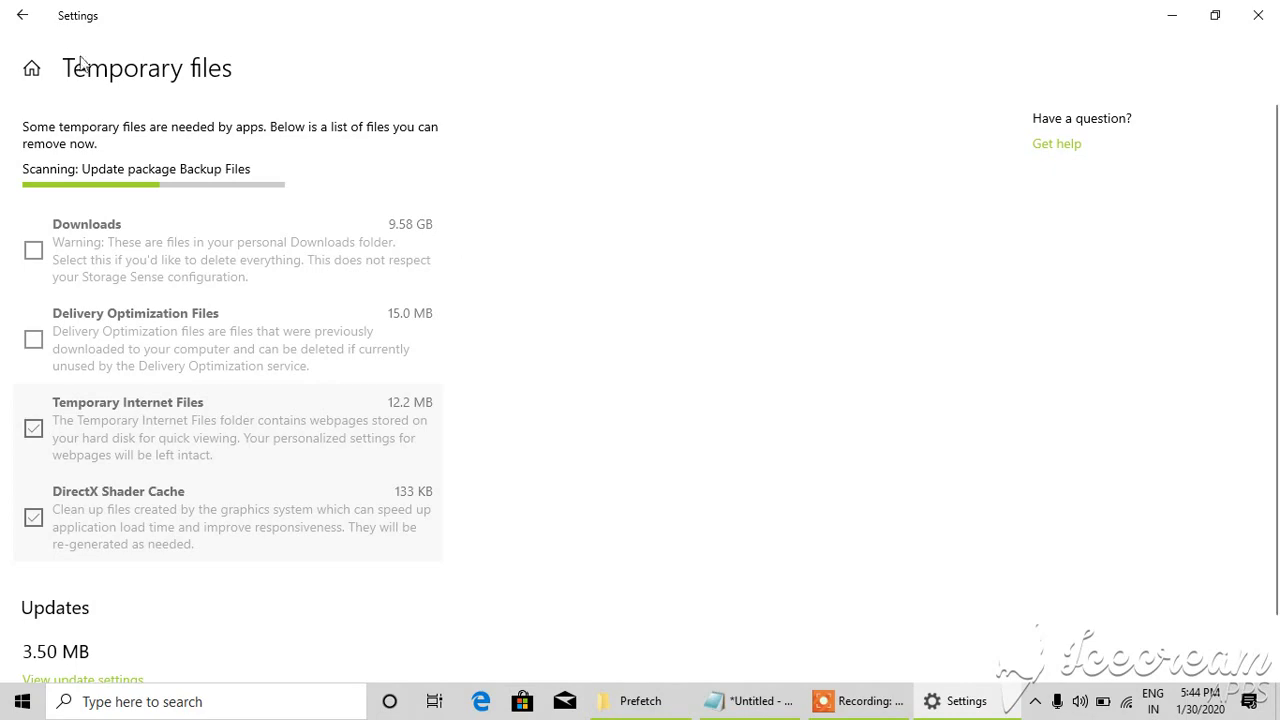
pyautogui.click(21, 22)
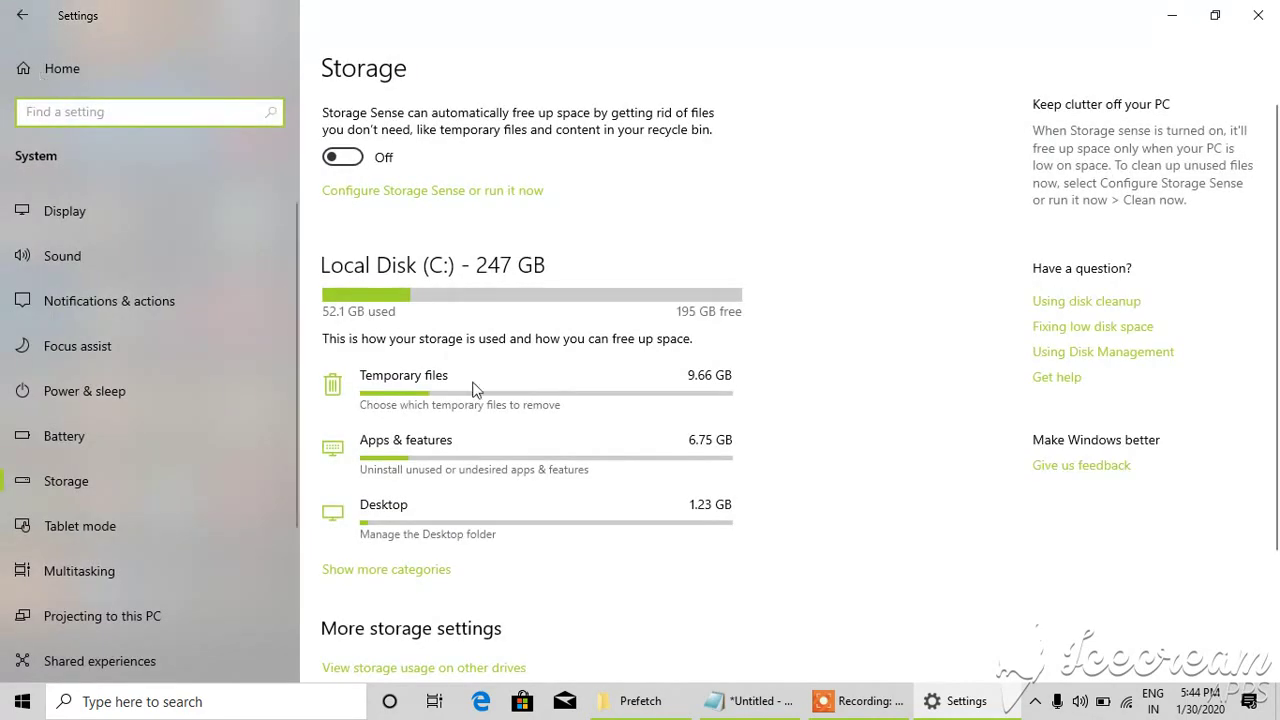
pyautogui.click(505, 388)
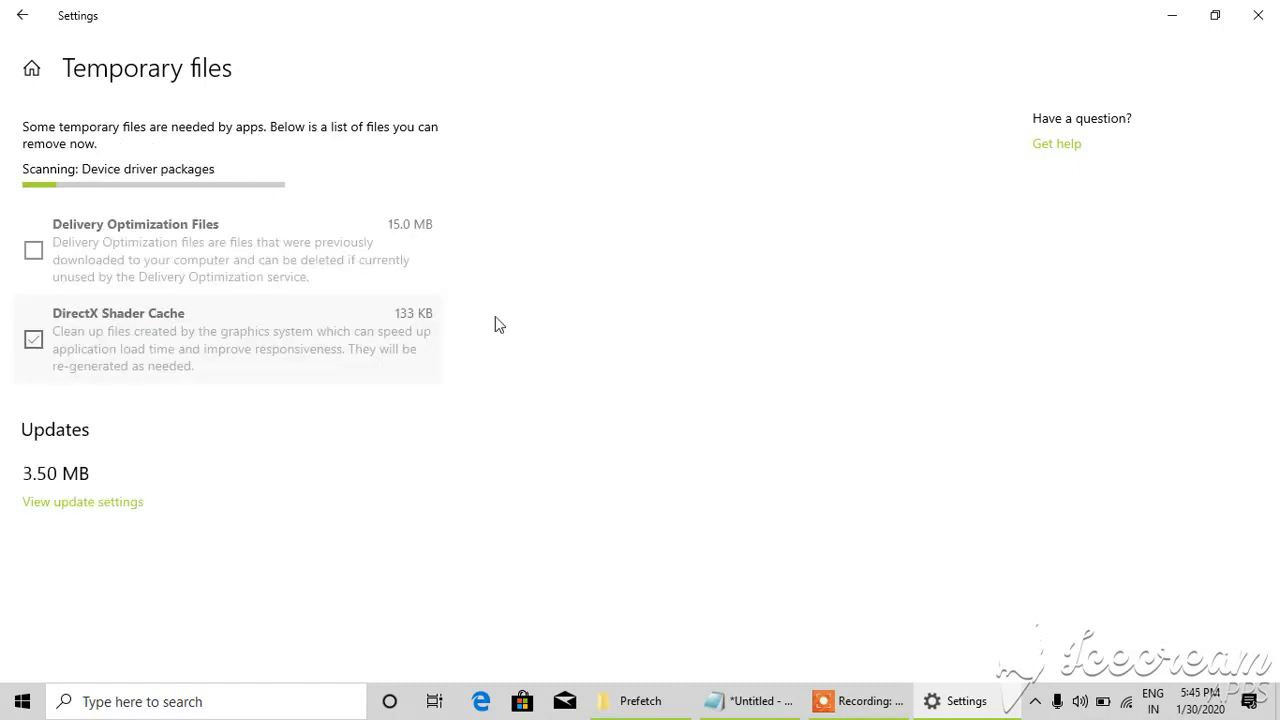
# Examine the temporary file categories offered for removal, their sizes and which ones are selected
pyautogui.scroll(-1, 495, 324)
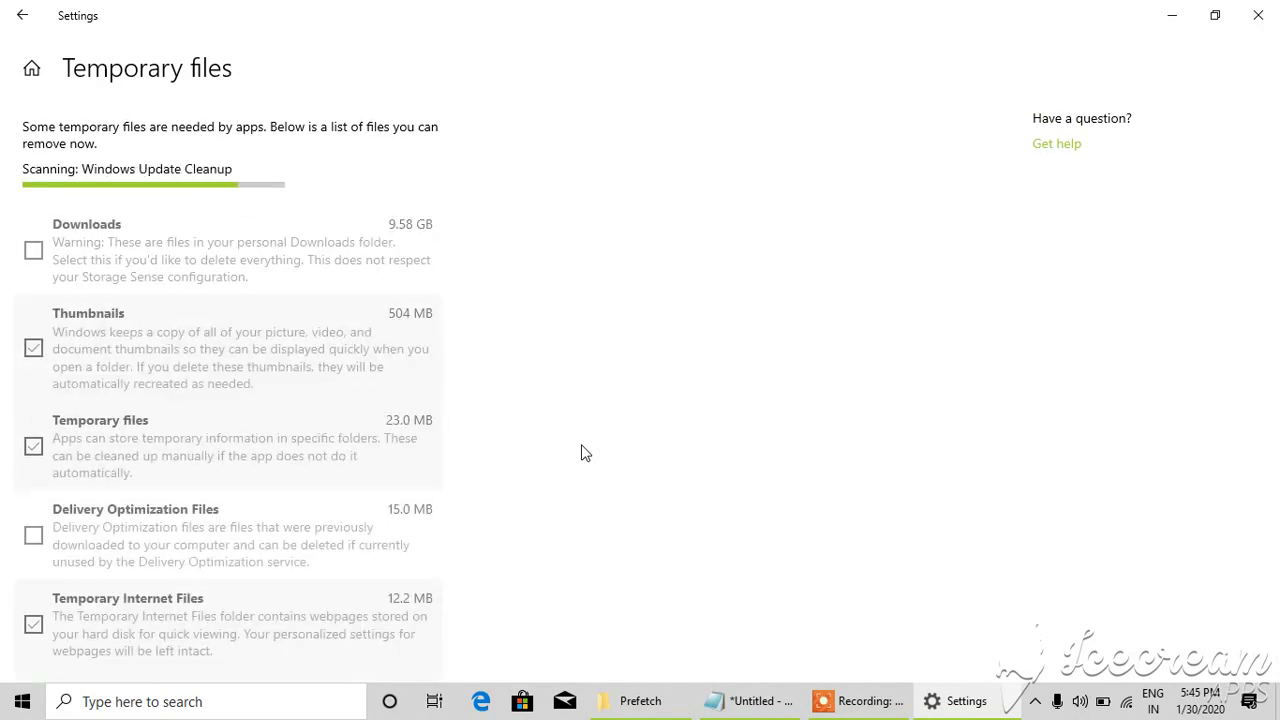
pyautogui.scroll(-3, 585, 453)
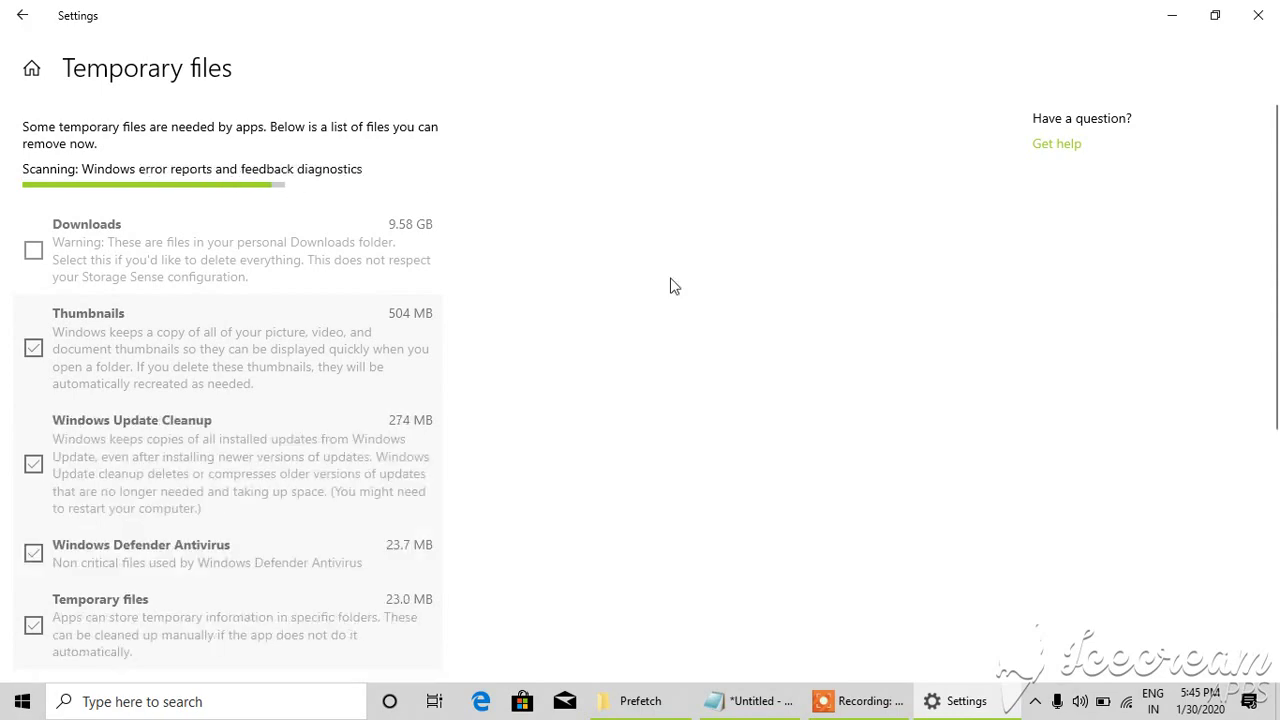
pyautogui.scroll(-1, 608, 424)
pyautogui.scroll(-1, 612, 424)
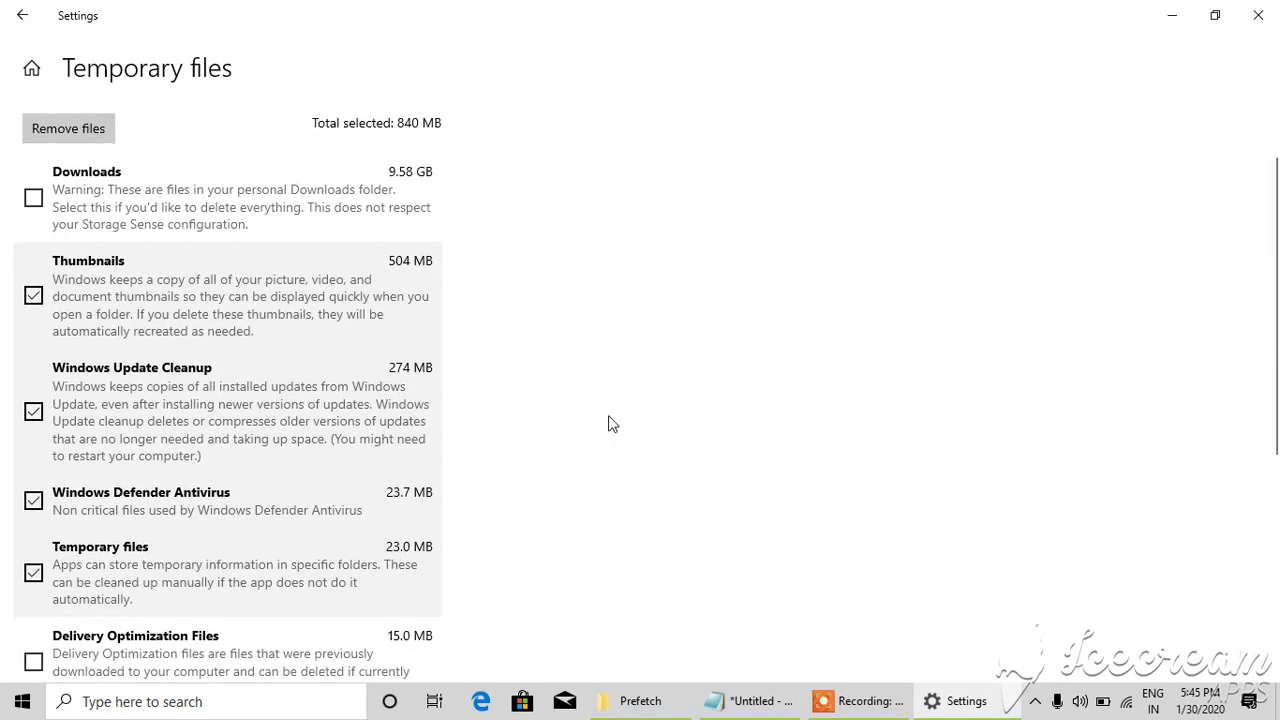
pyautogui.scroll(1, 340, 452)
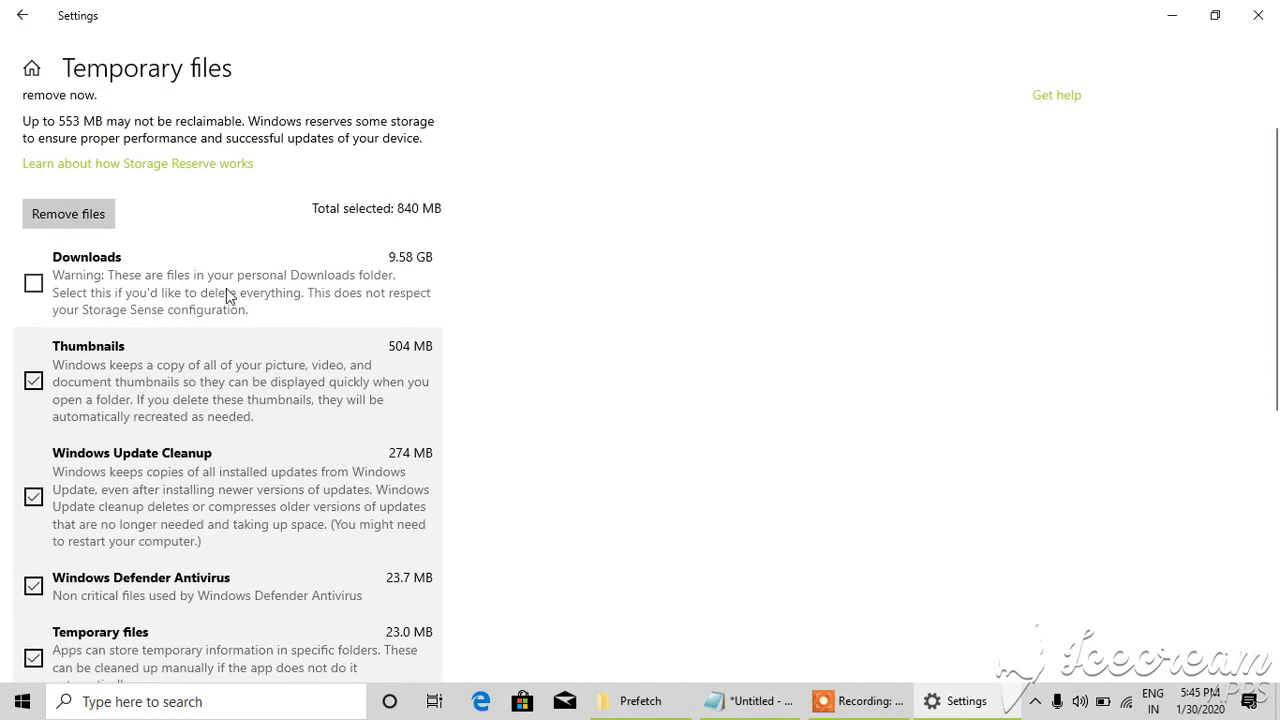
pyautogui.scroll(-1, 214, 366)
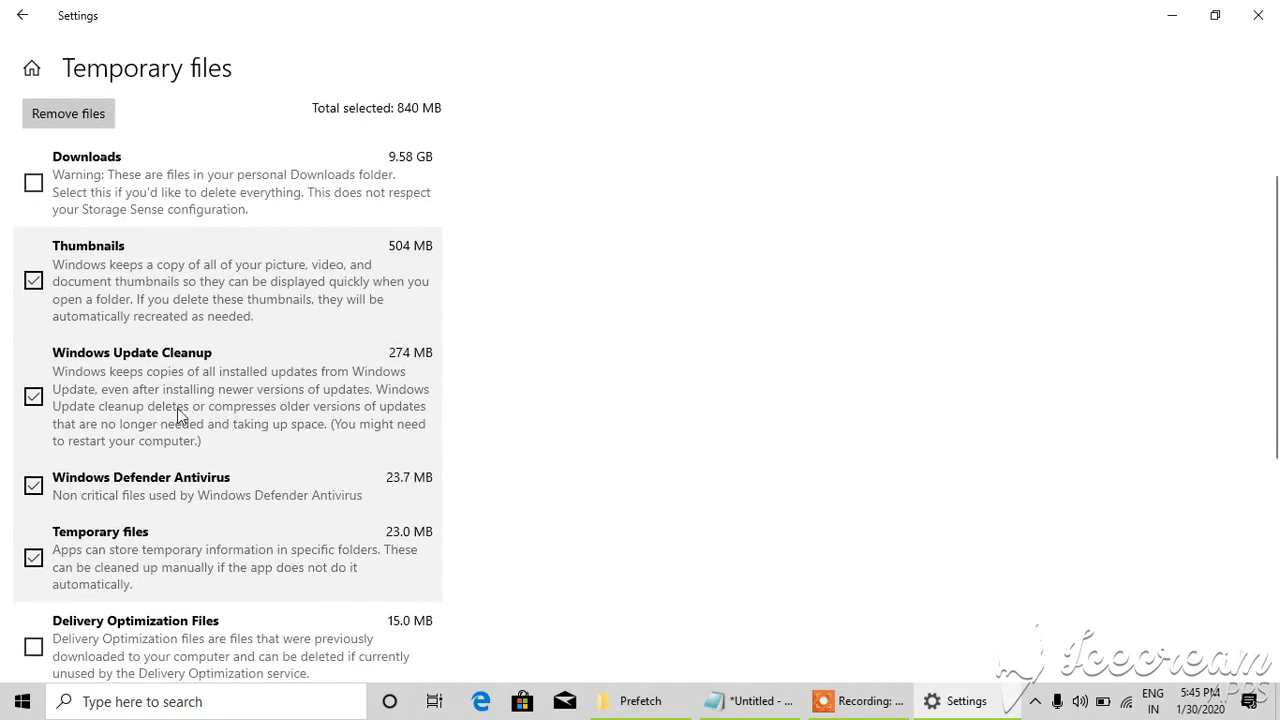
pyautogui.scroll(-3, 179, 540)
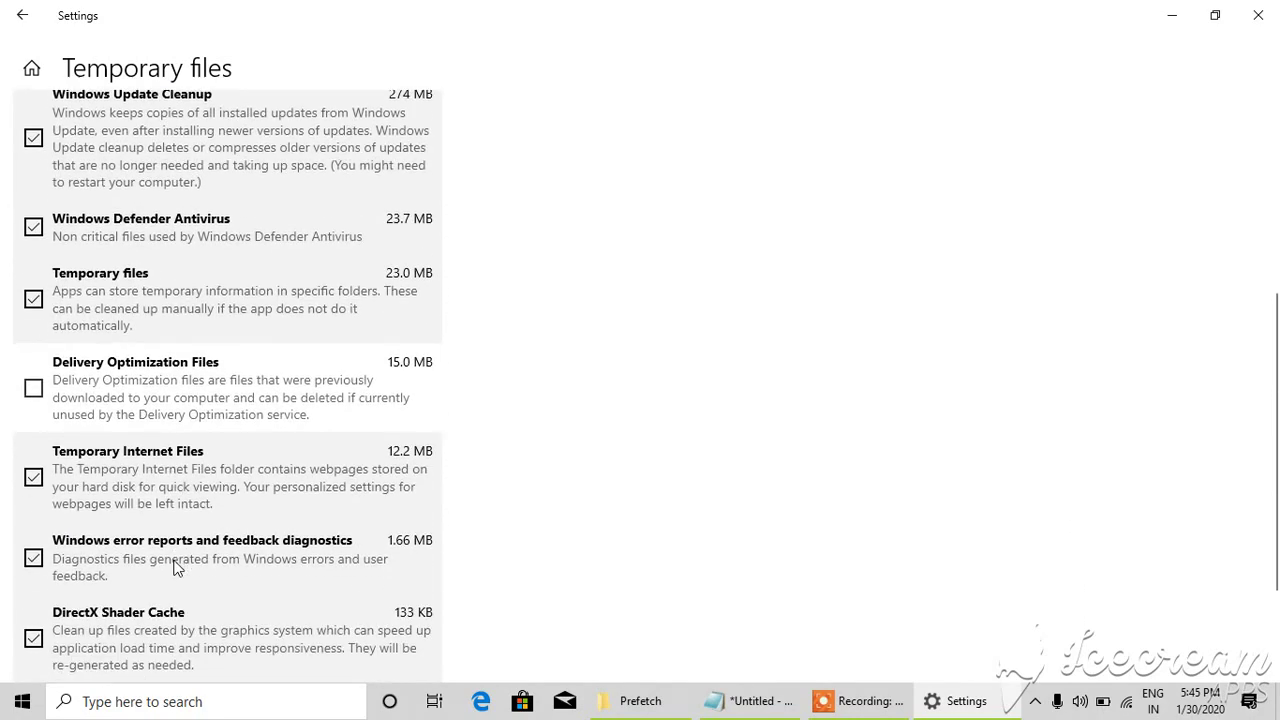
pyautogui.scroll(-1, 173, 565)
pyautogui.scroll(4, 184, 380)
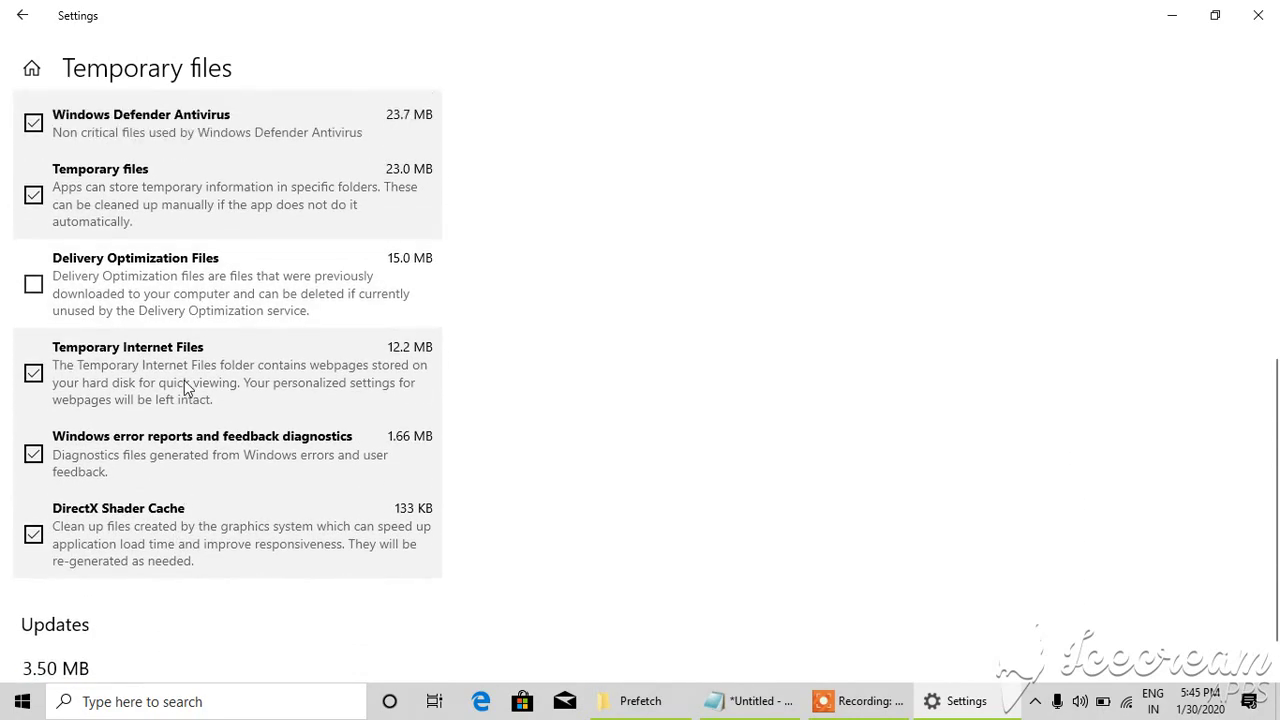
pyautogui.scroll(2, 184, 380)
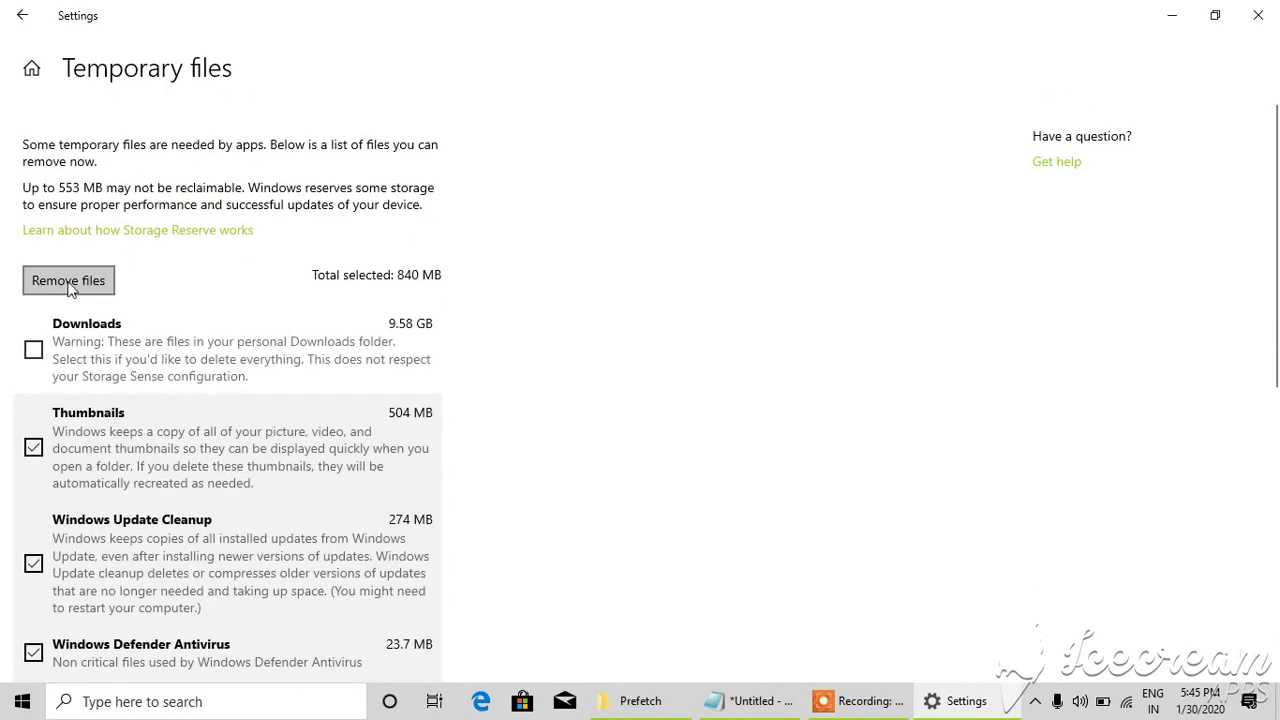
# Remove the preselected temporary files, leaving Downloads and Delivery Optimization Files unselected
pyautogui.click(70, 285)
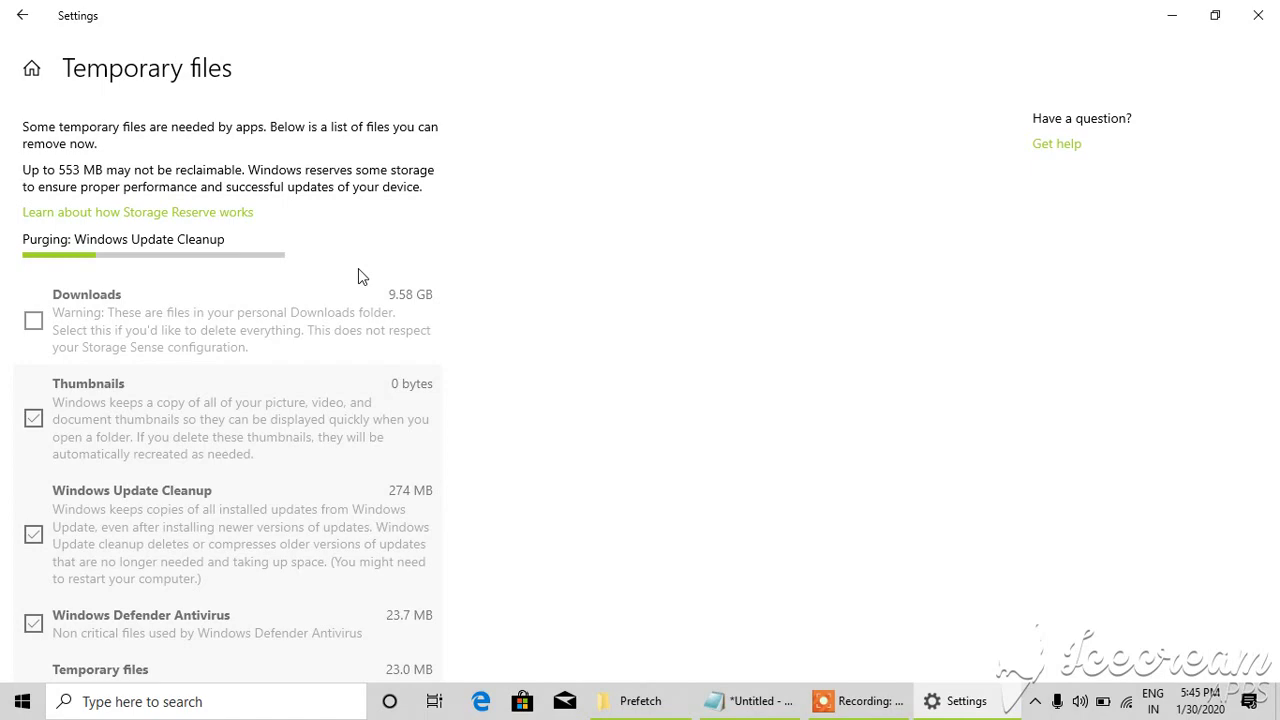
pyautogui.scroll(-5, 505, 330)
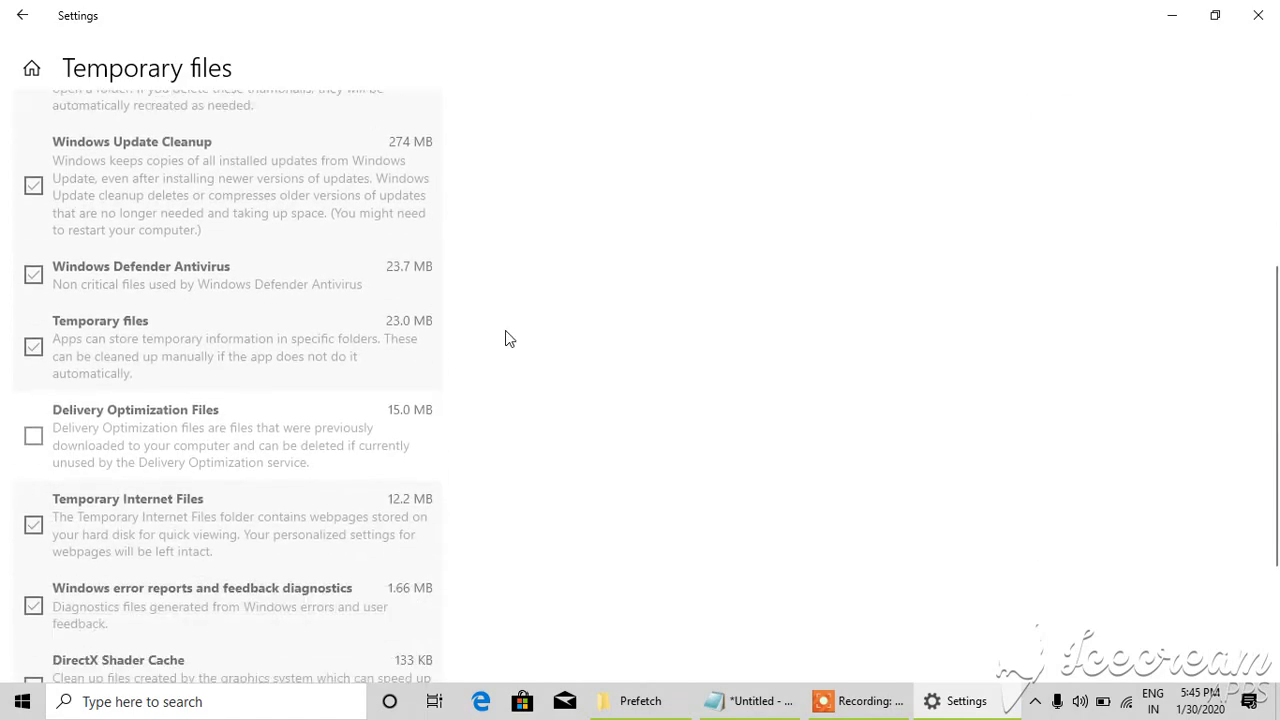
pyautogui.scroll(-3, 345, 512)
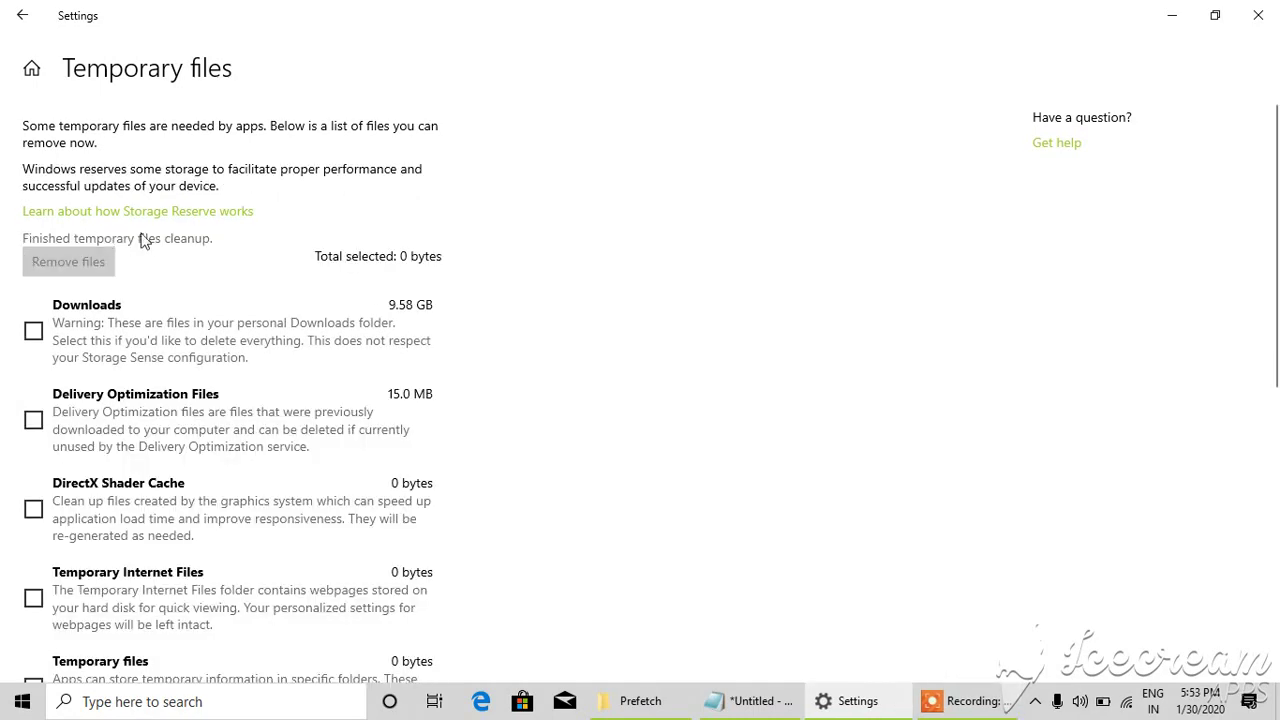
# Check the sizes of all temporary file categories after the cleanup and return to the Storage page
pyautogui.scroll(-10, 320, 505)
pyautogui.scroll(3, 320, 505)
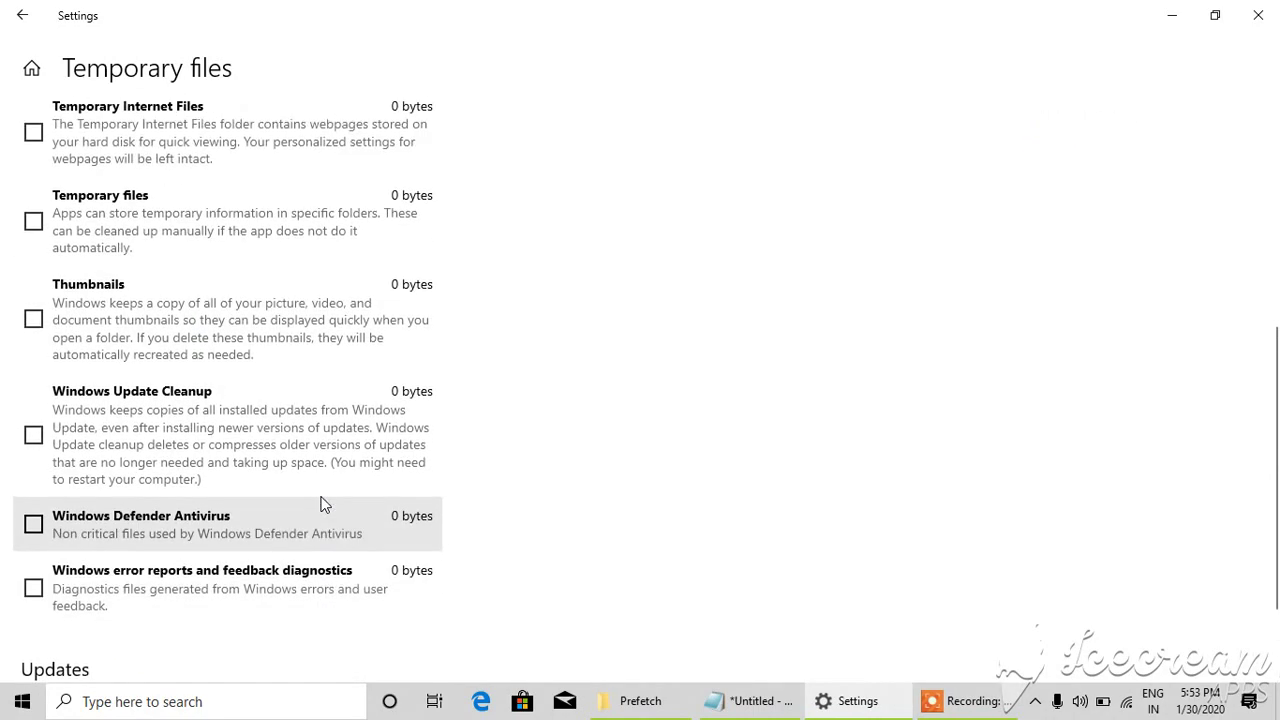
pyautogui.scroll(-2, 404, 477)
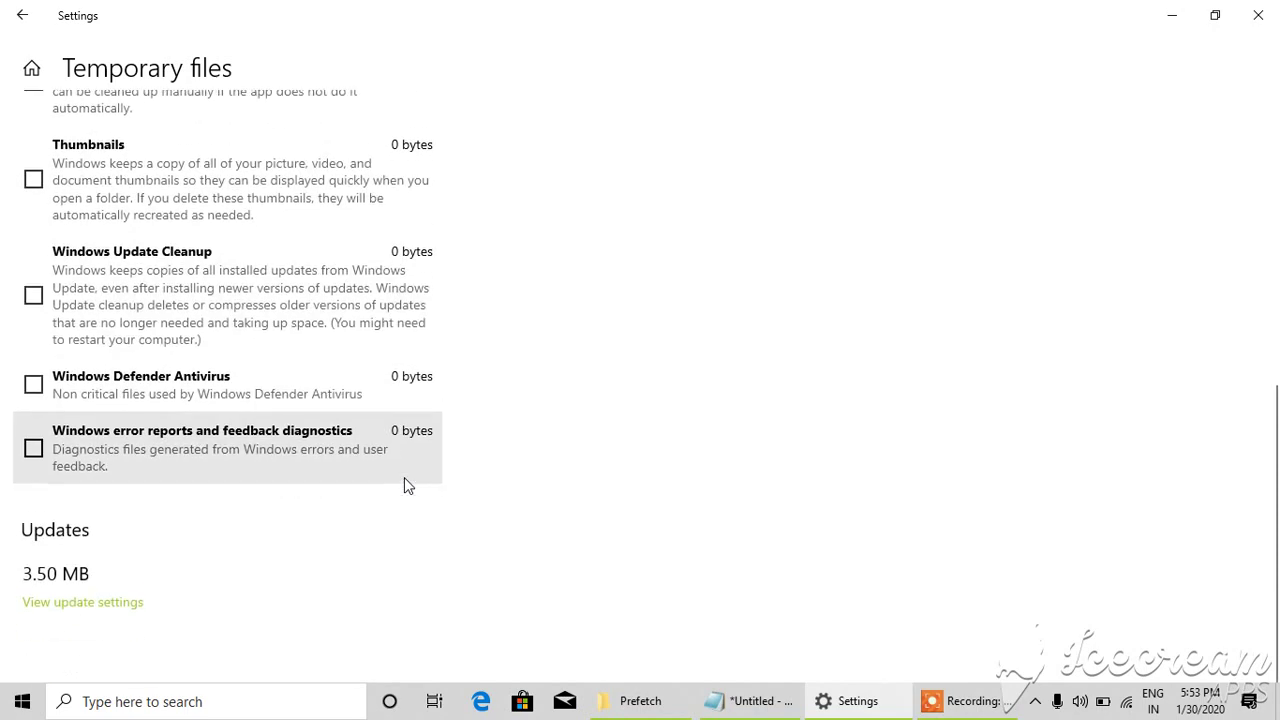
pyautogui.scroll(3, 404, 477)
pyautogui.scroll(5, 402, 477)
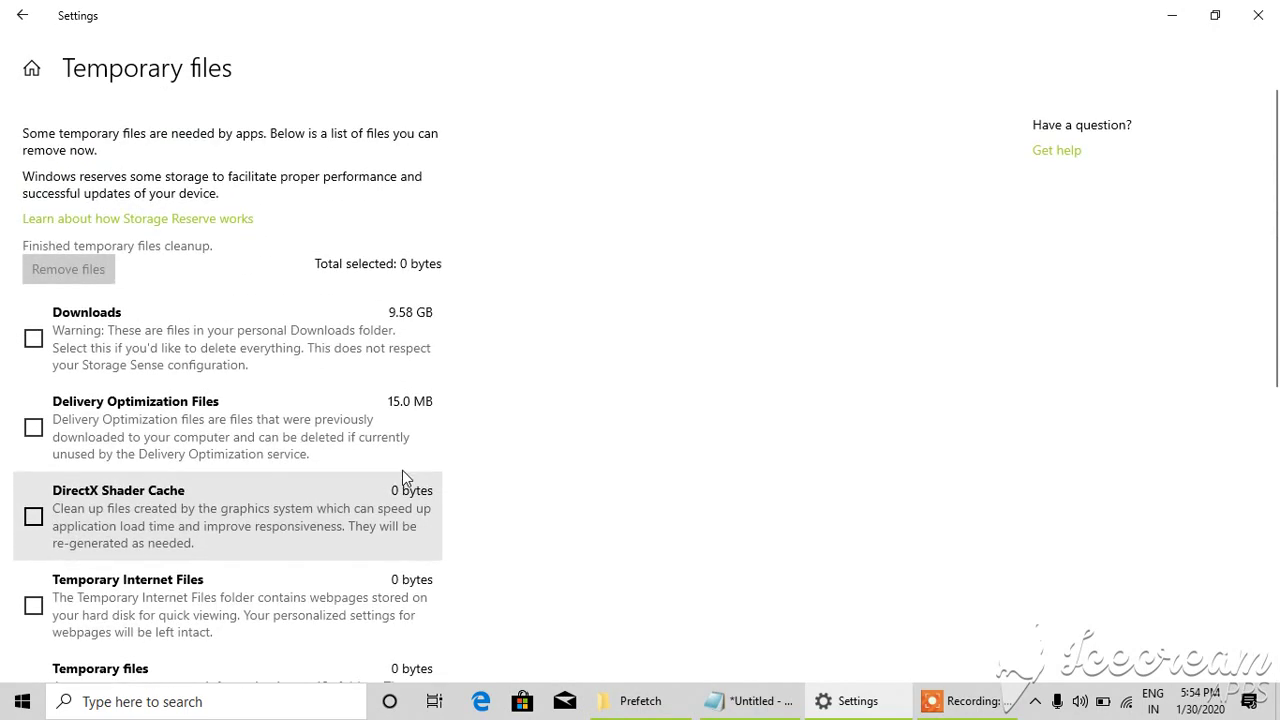
pyautogui.click(22, 17)
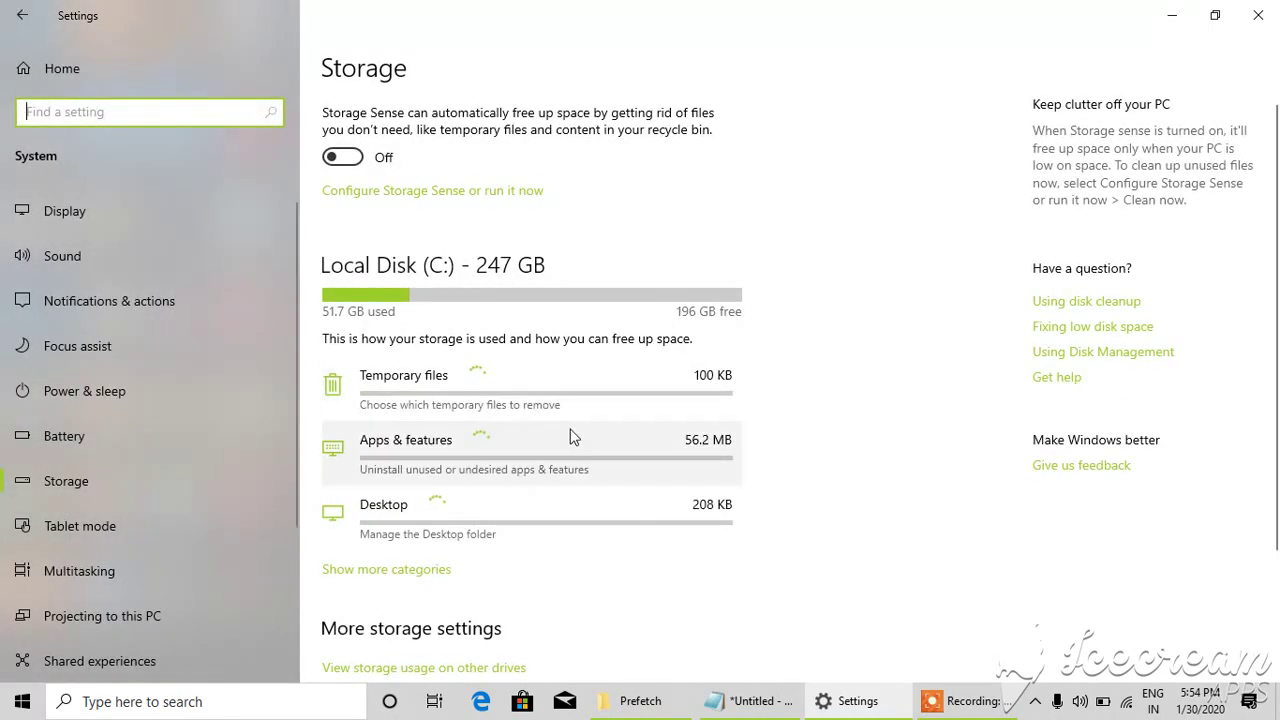
# View the Optimize Drives and Manage Storage Spaces windows from the storage settings, closing each without changes
pyautogui.scroll(-3, 563, 466)
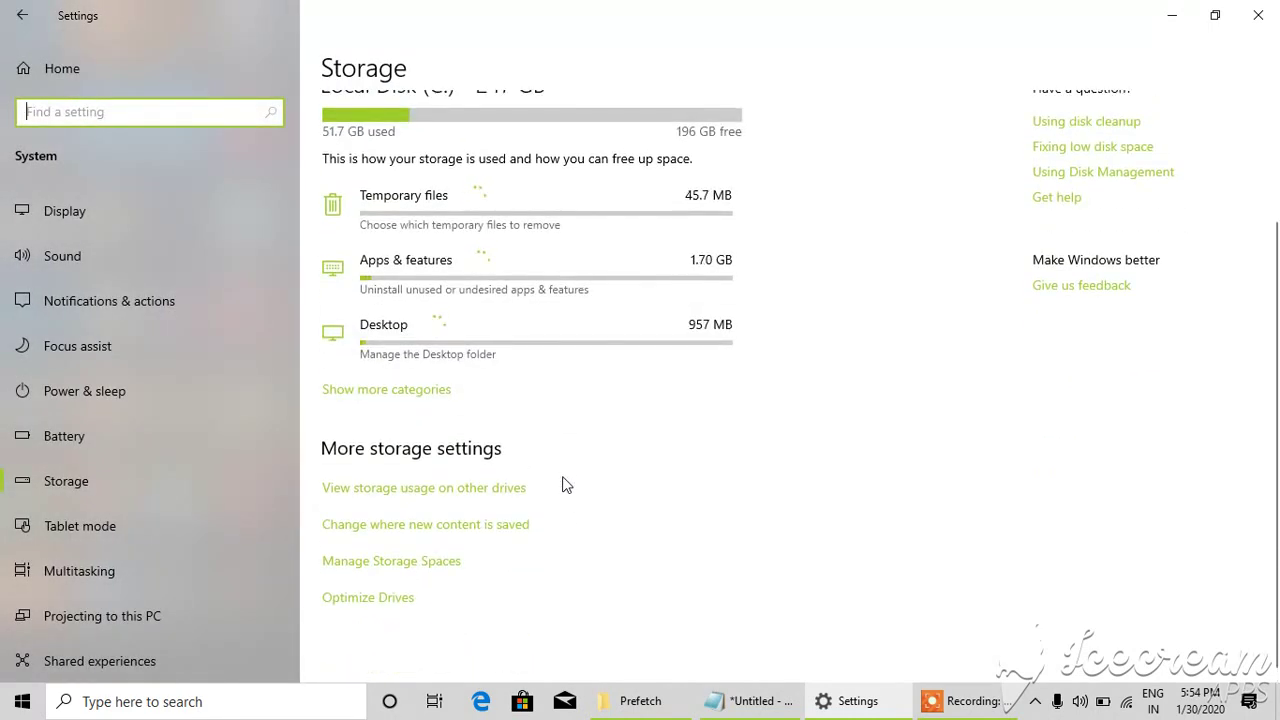
pyautogui.click(400, 601)
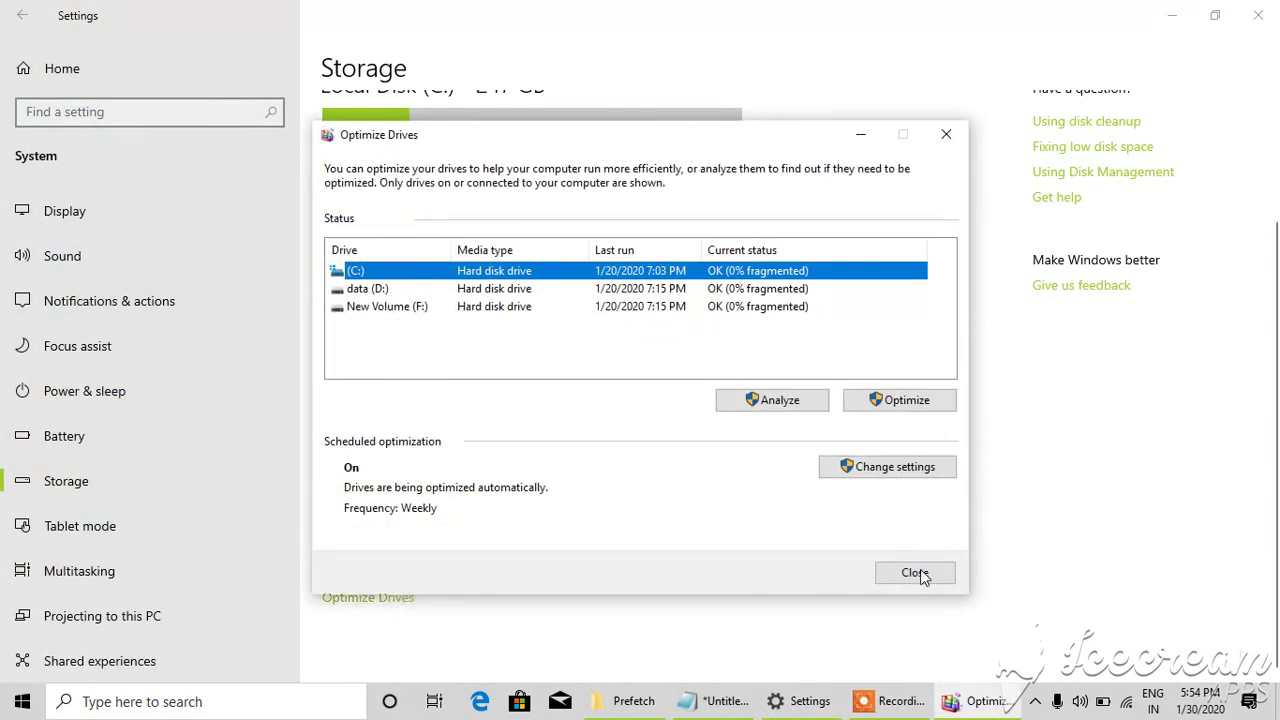
pyautogui.click(916, 574)
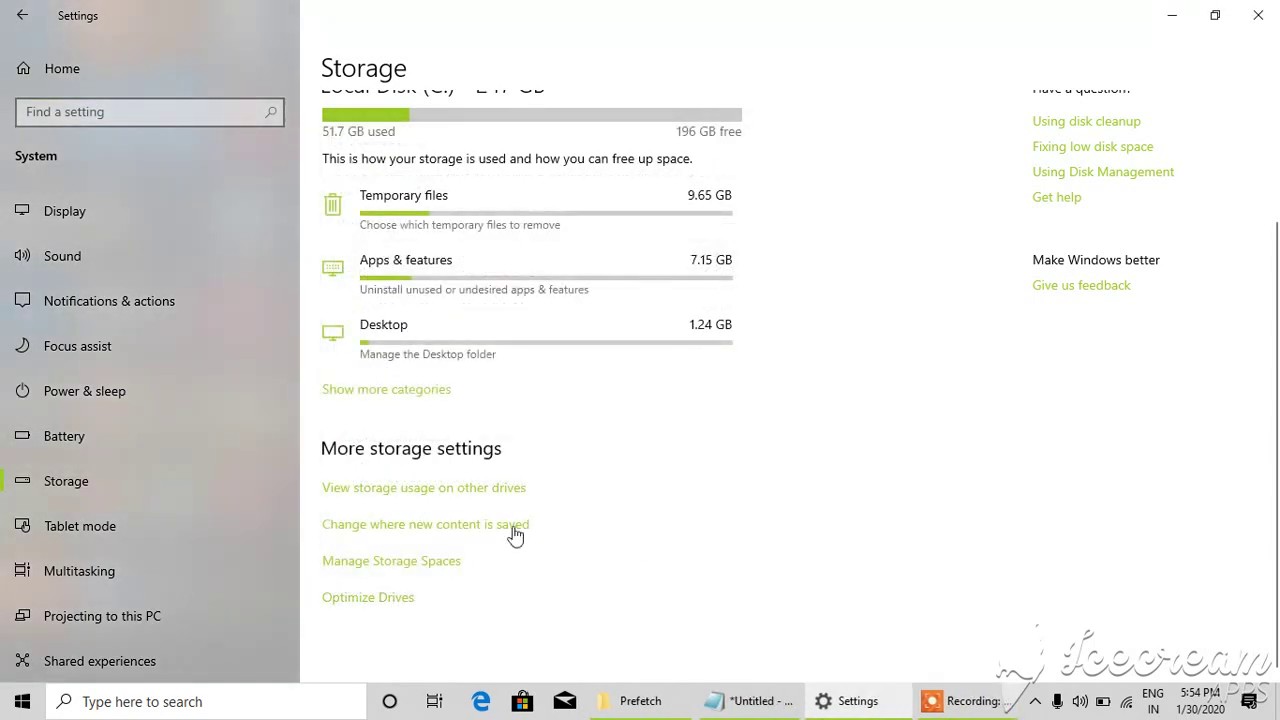
pyautogui.click(432, 566)
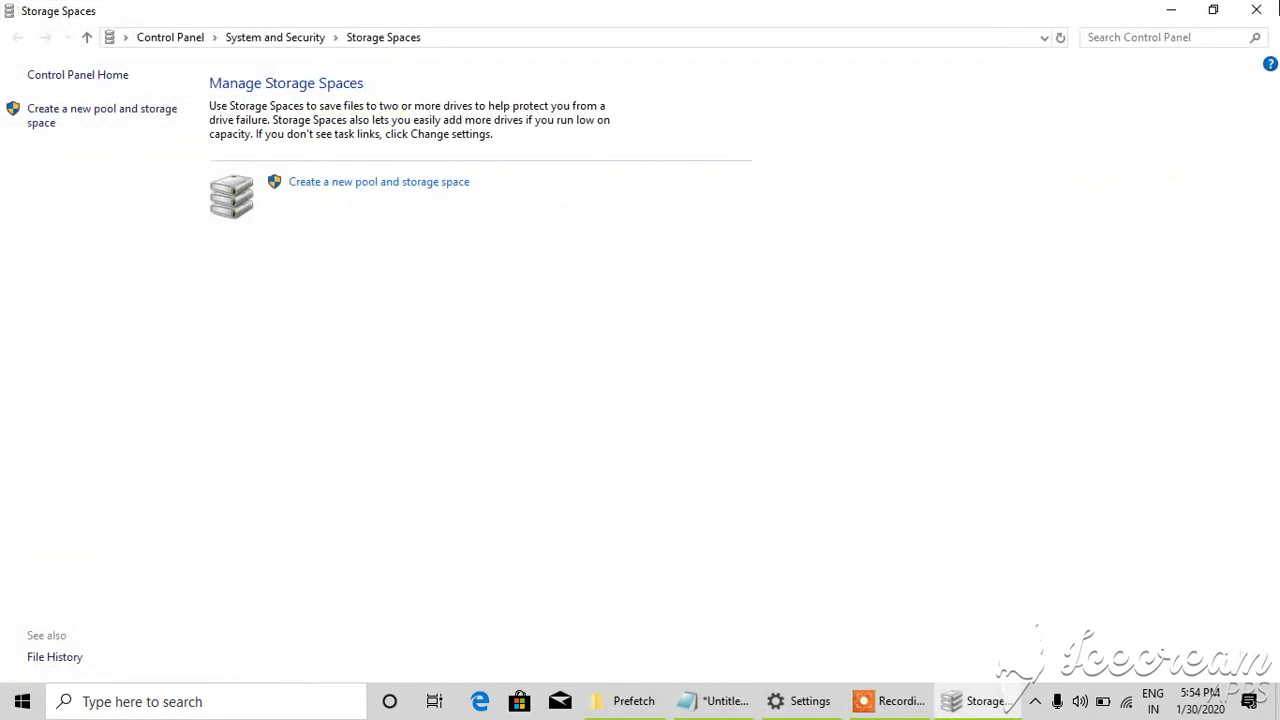
pyautogui.click(1256, 10)
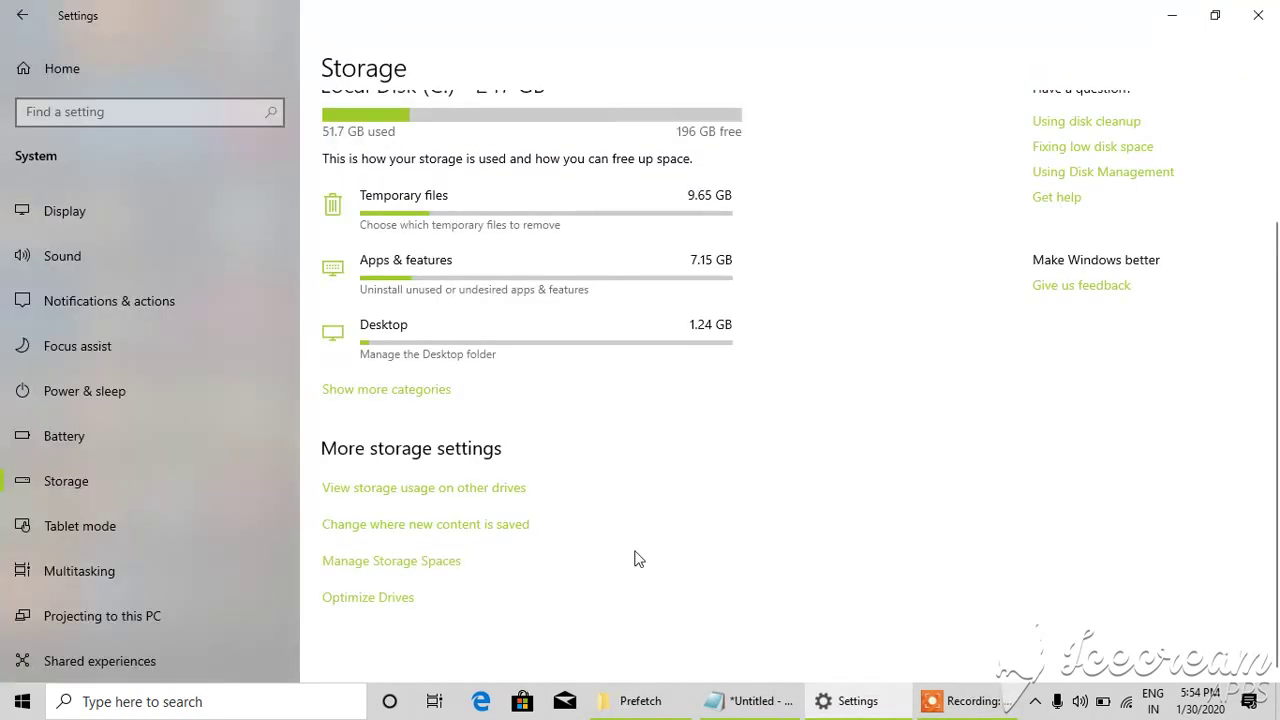
# Check the storage usage on the other drives, return to the Storage page and close Settings
pyautogui.click(442, 489)
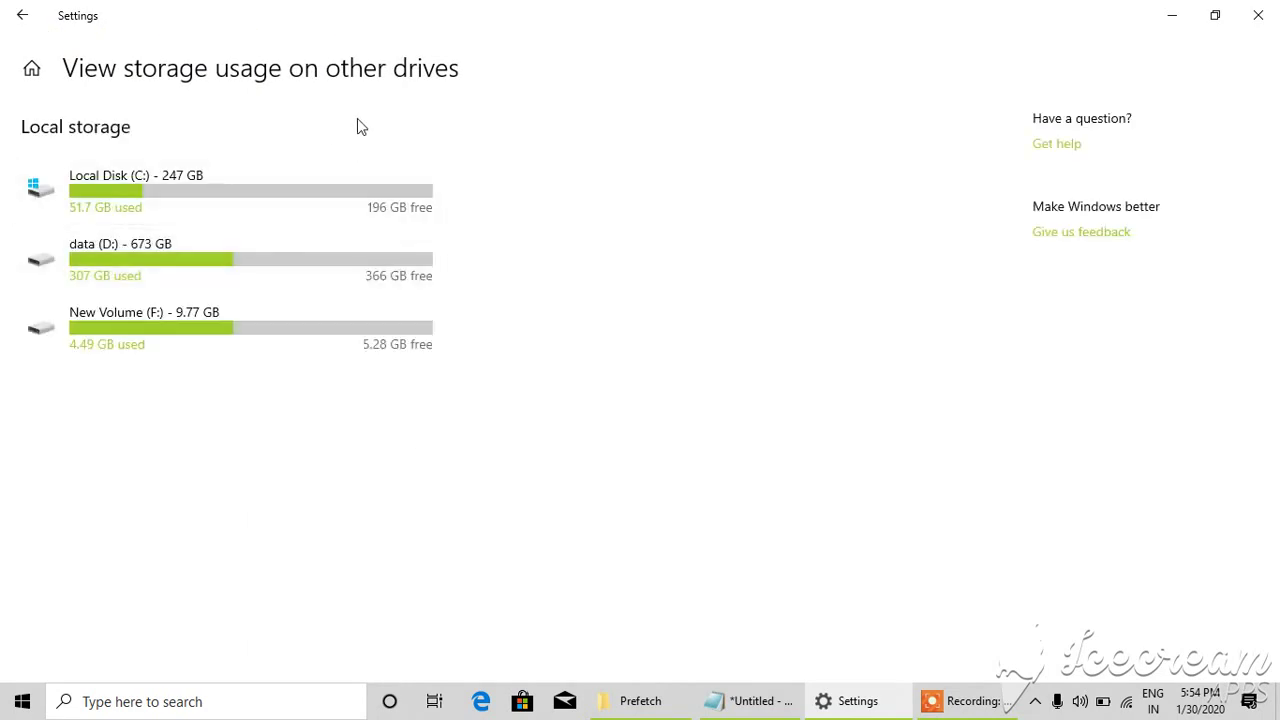
pyautogui.click(22, 15)
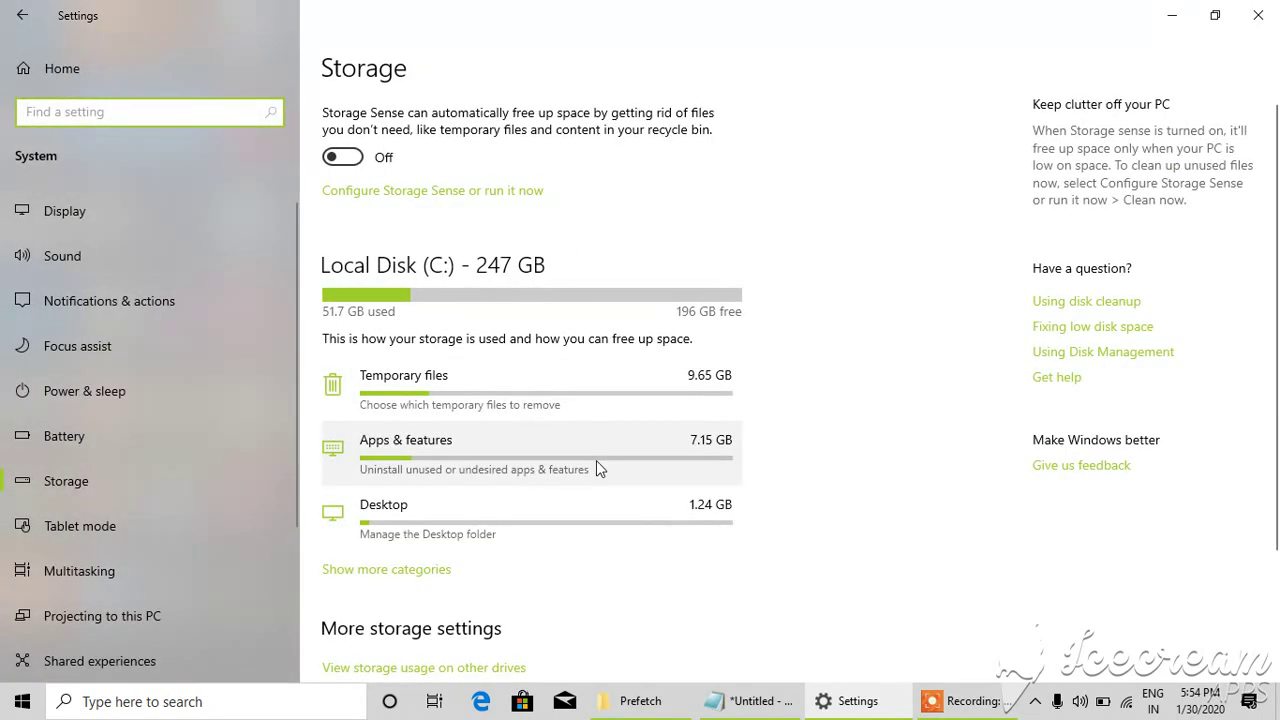
pyautogui.scroll(-3, 597, 463)
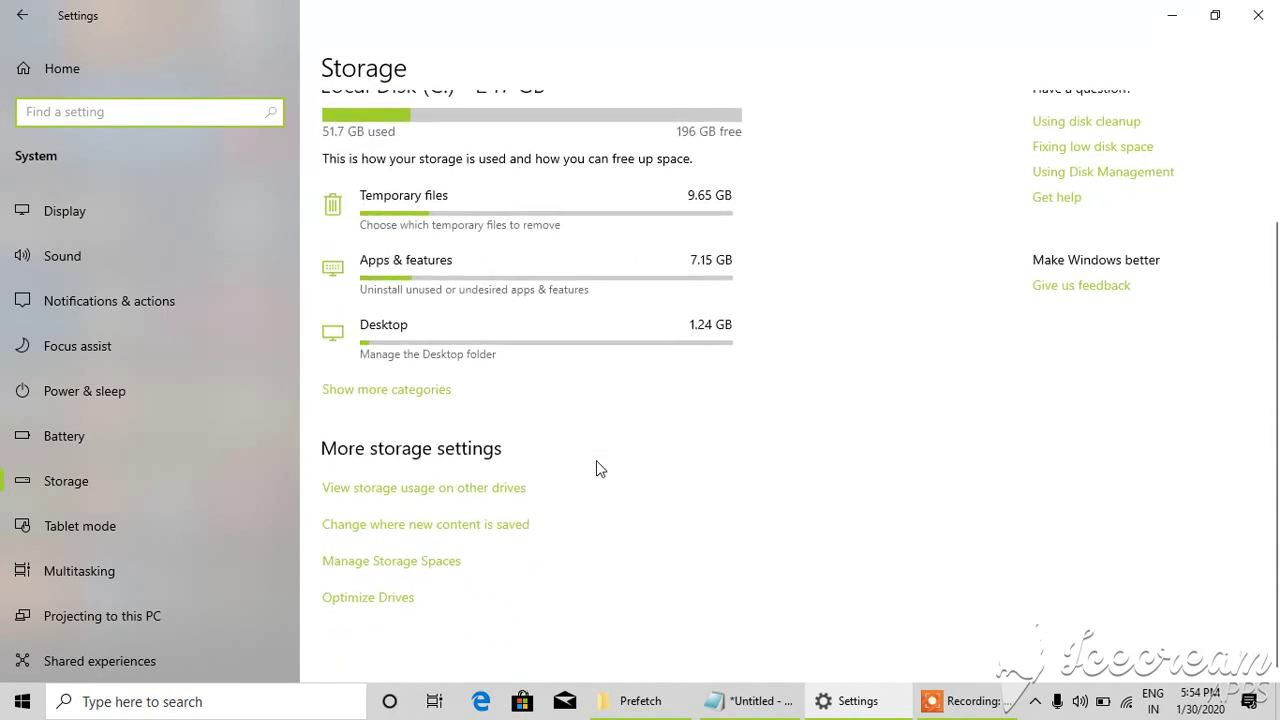
pyautogui.click(31, 9)
pyautogui.click(1258, 15)
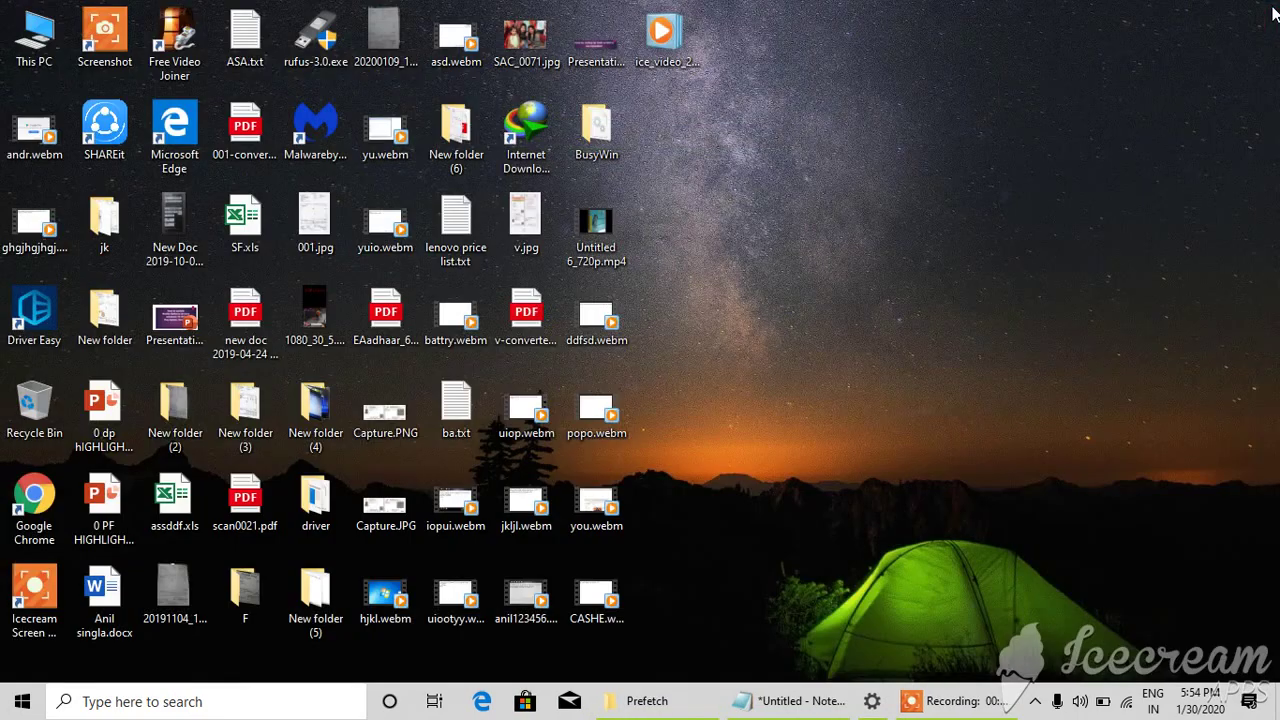
# Open Disk Cleanup from the properties of Local Disk (C:) in This PC and extend it to system files
pyautogui.doubleClick(34, 45)
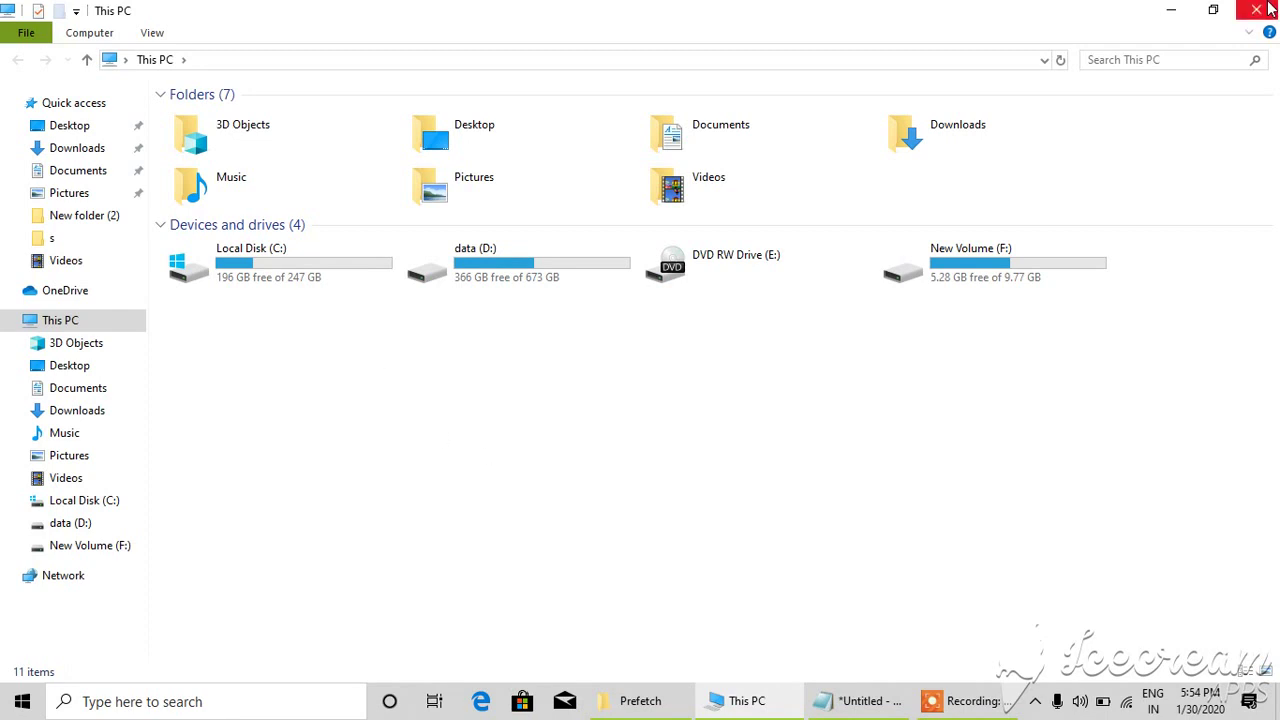
pyautogui.rightClick(293, 266)
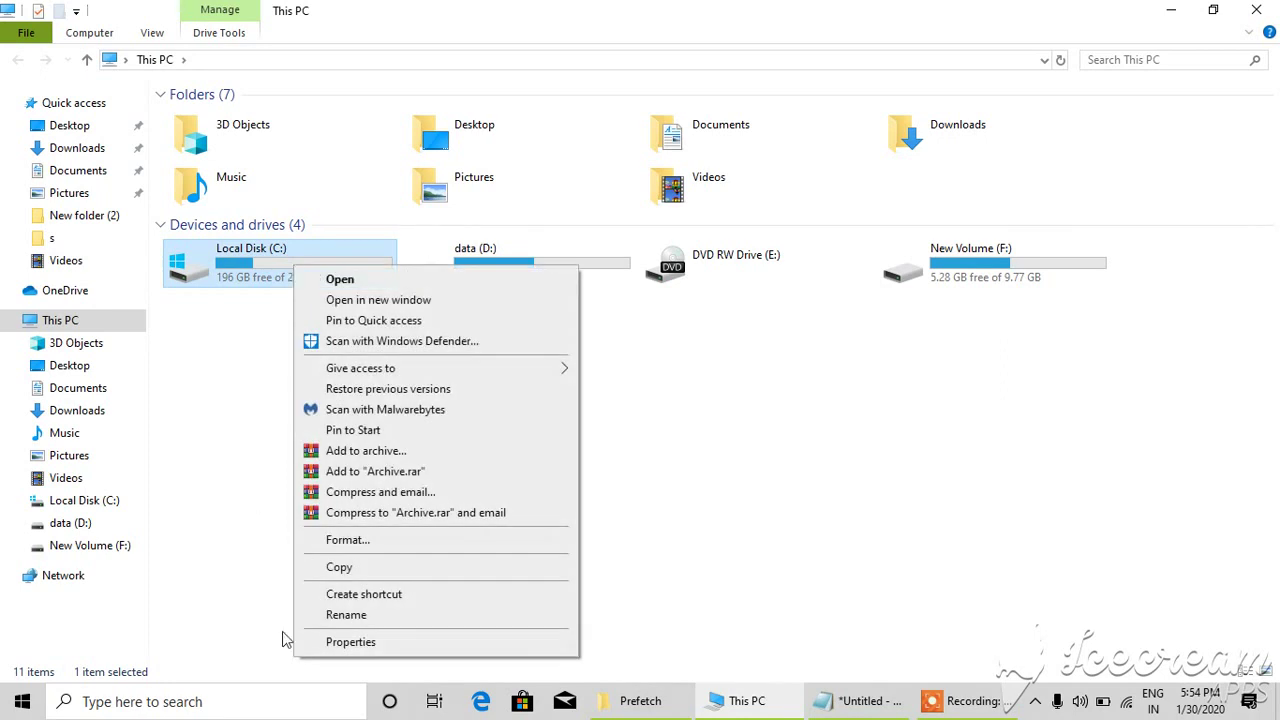
pyautogui.click(338, 648)
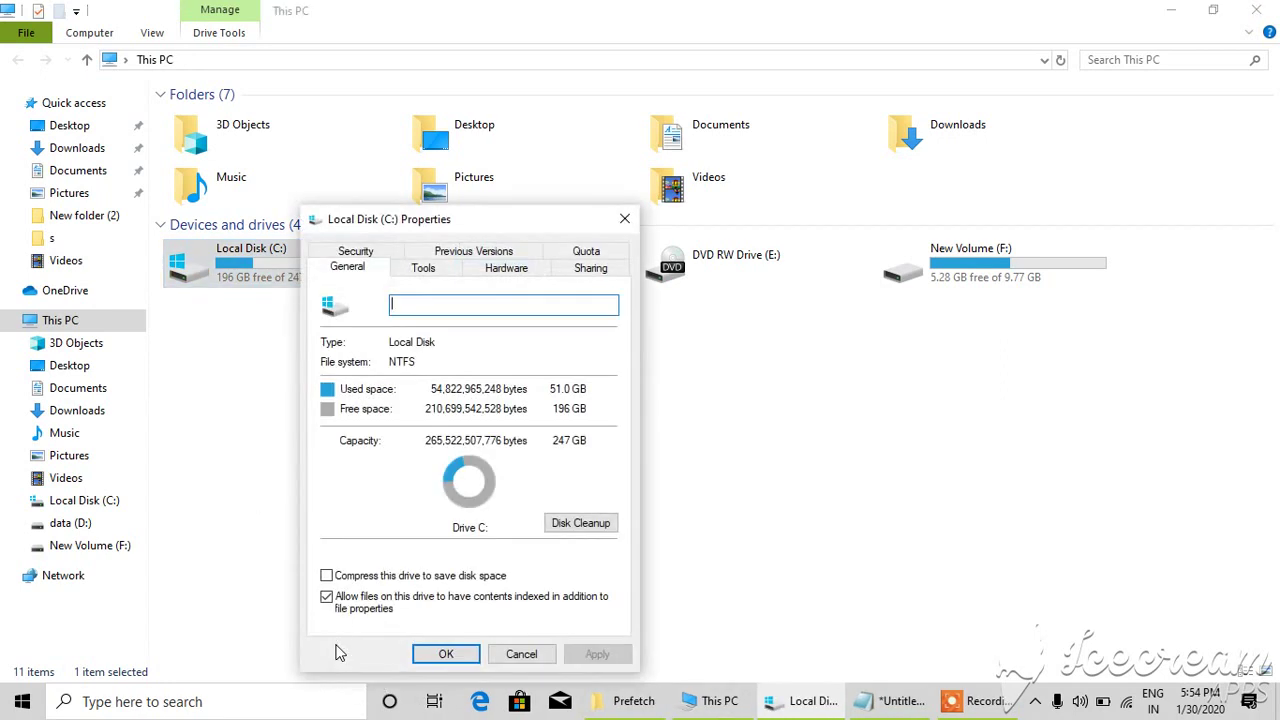
pyautogui.click(587, 529)
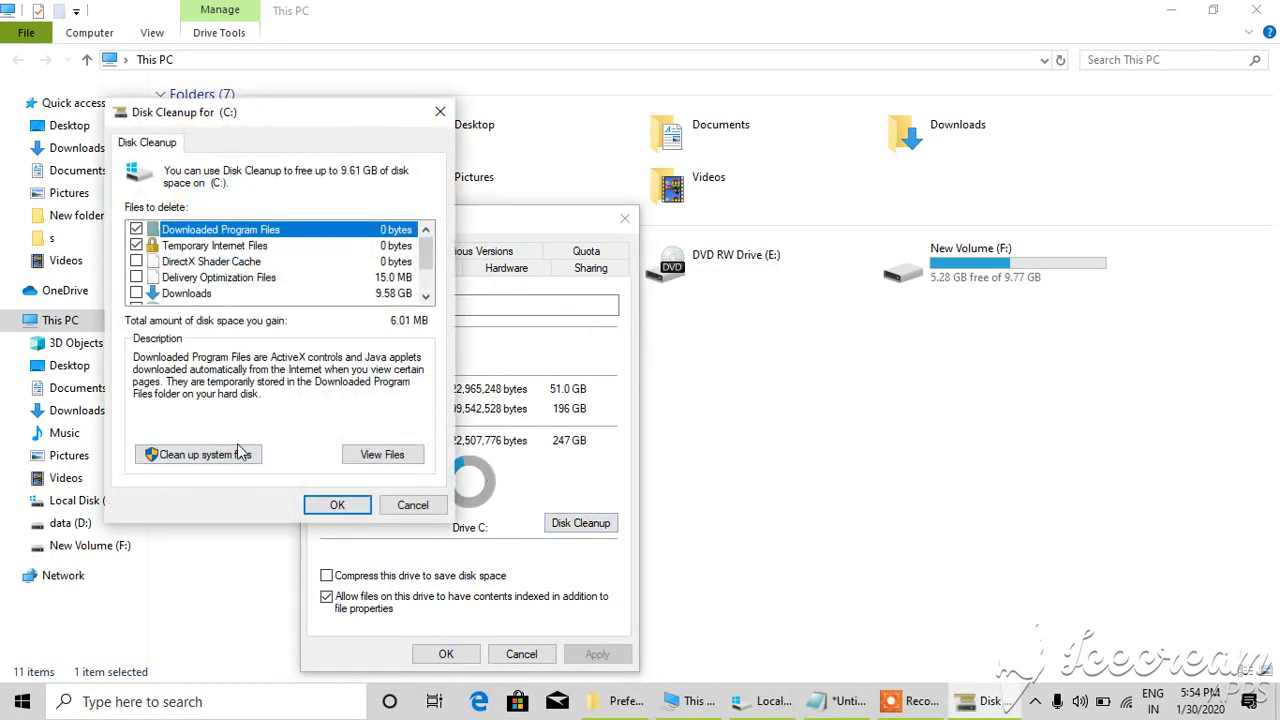
pyautogui.click(224, 454)
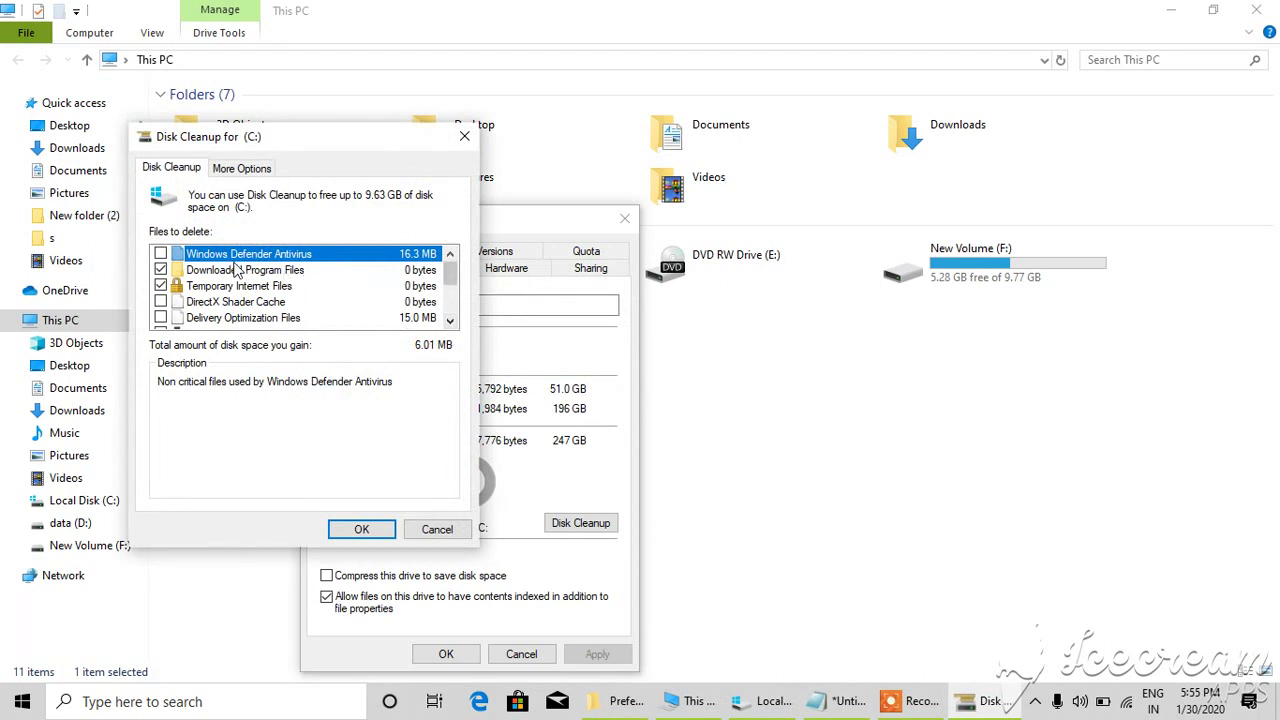
# Mark Windows Defender Antivirus, Temporary files and Delivery Optimization Files for deletion in addition to the preselected categories, leaving Downloads unselected
pyautogui.click(161, 254)
pyautogui.click(451, 318)
pyautogui.click(451, 318)
pyautogui.click(451, 318)
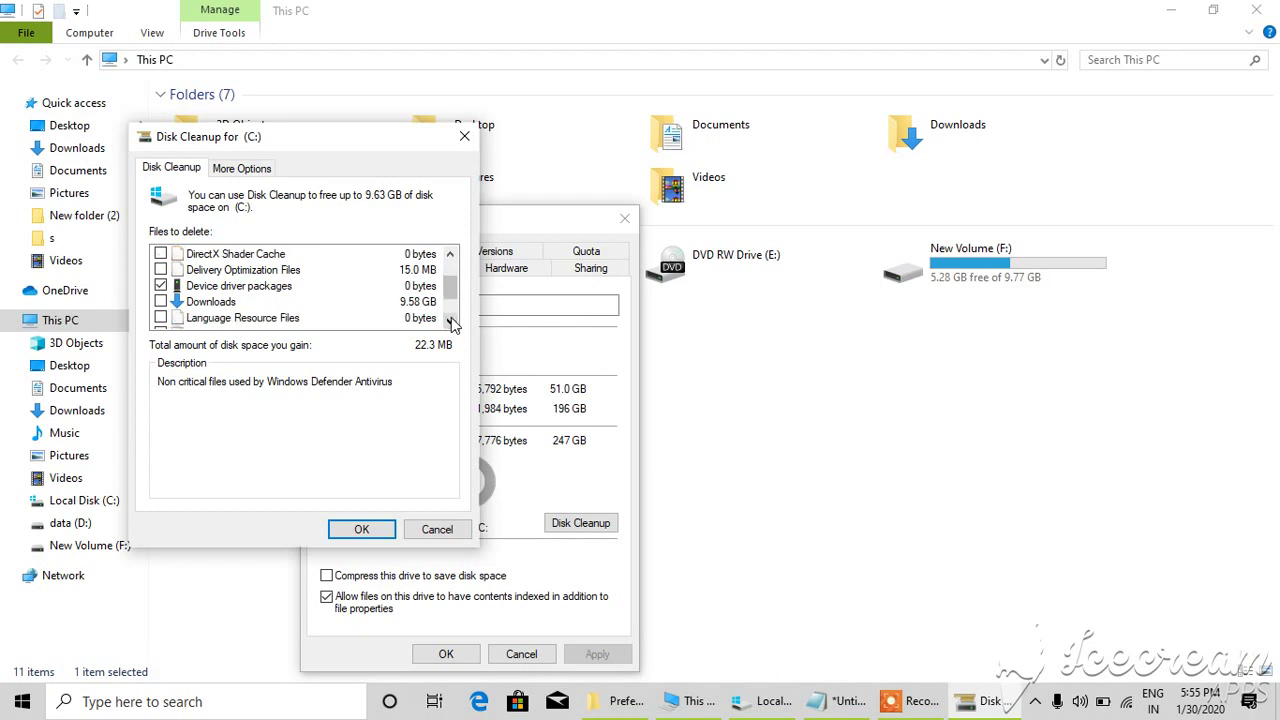
pyautogui.click(451, 318)
pyautogui.click(451, 318)
pyautogui.click(451, 318)
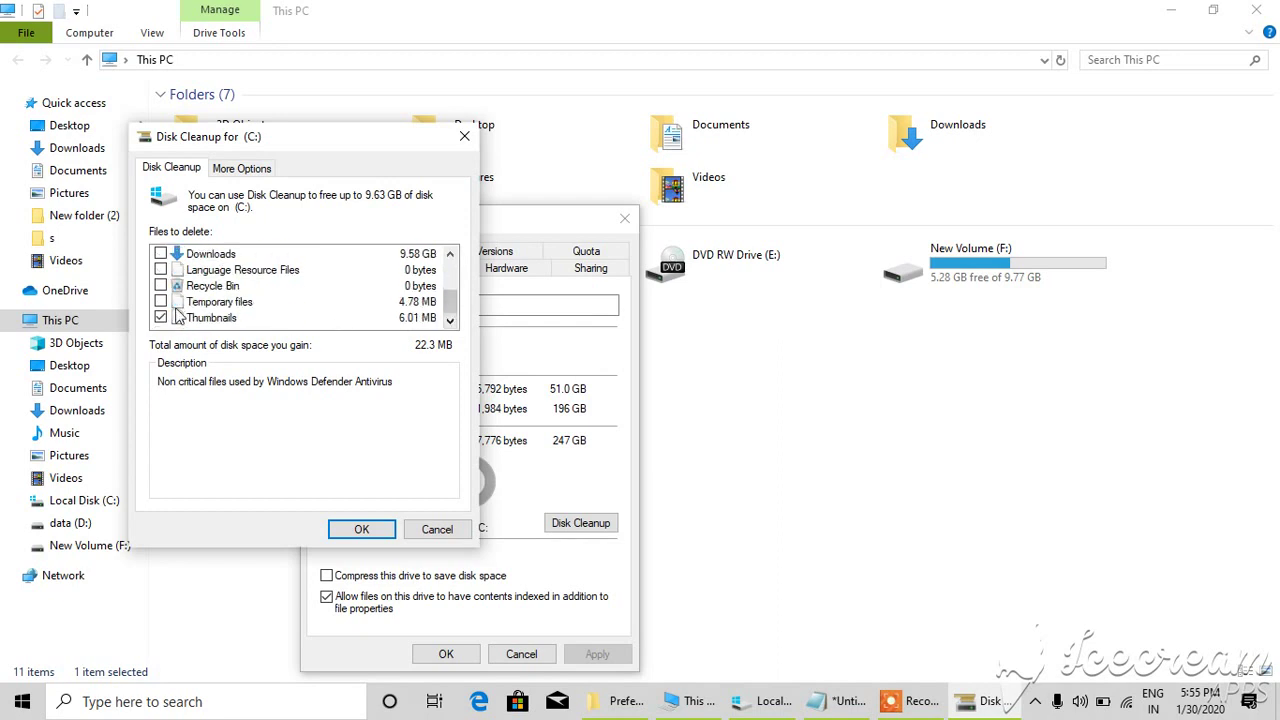
pyautogui.click(451, 256)
pyautogui.click(451, 256)
pyautogui.click(451, 256)
pyautogui.click(451, 256)
pyautogui.click(451, 256)
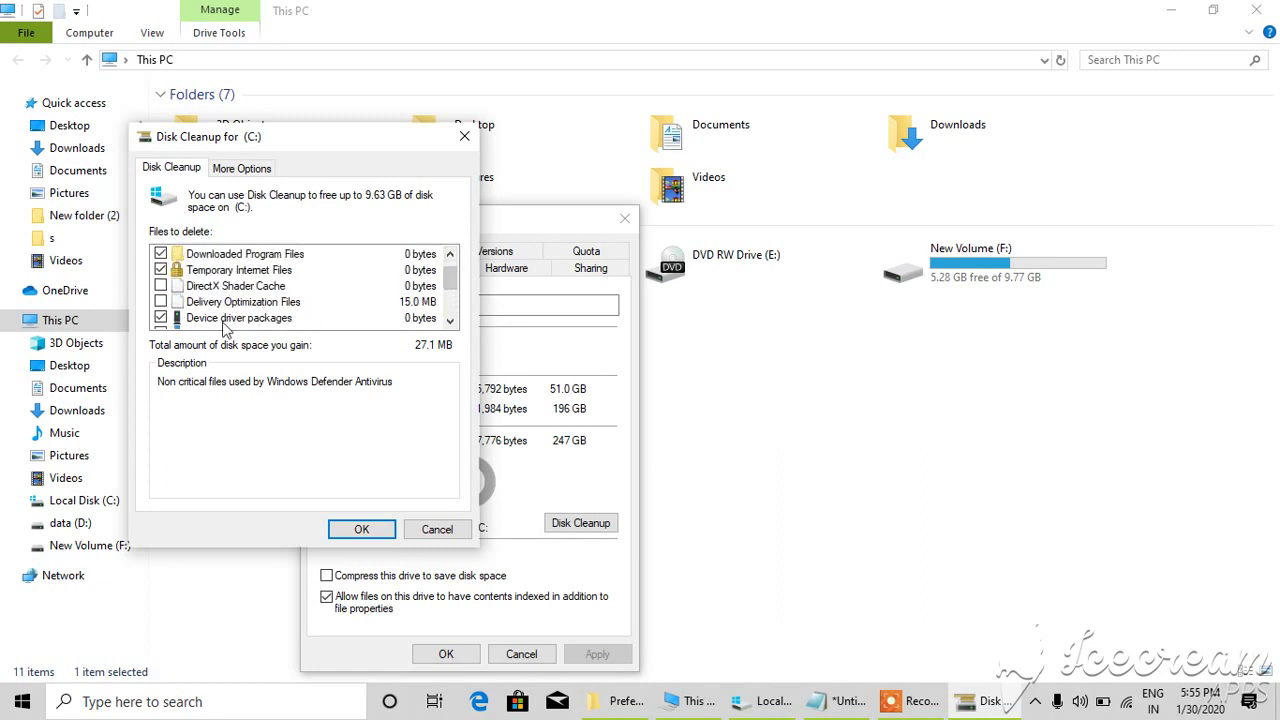
pyautogui.click(162, 302)
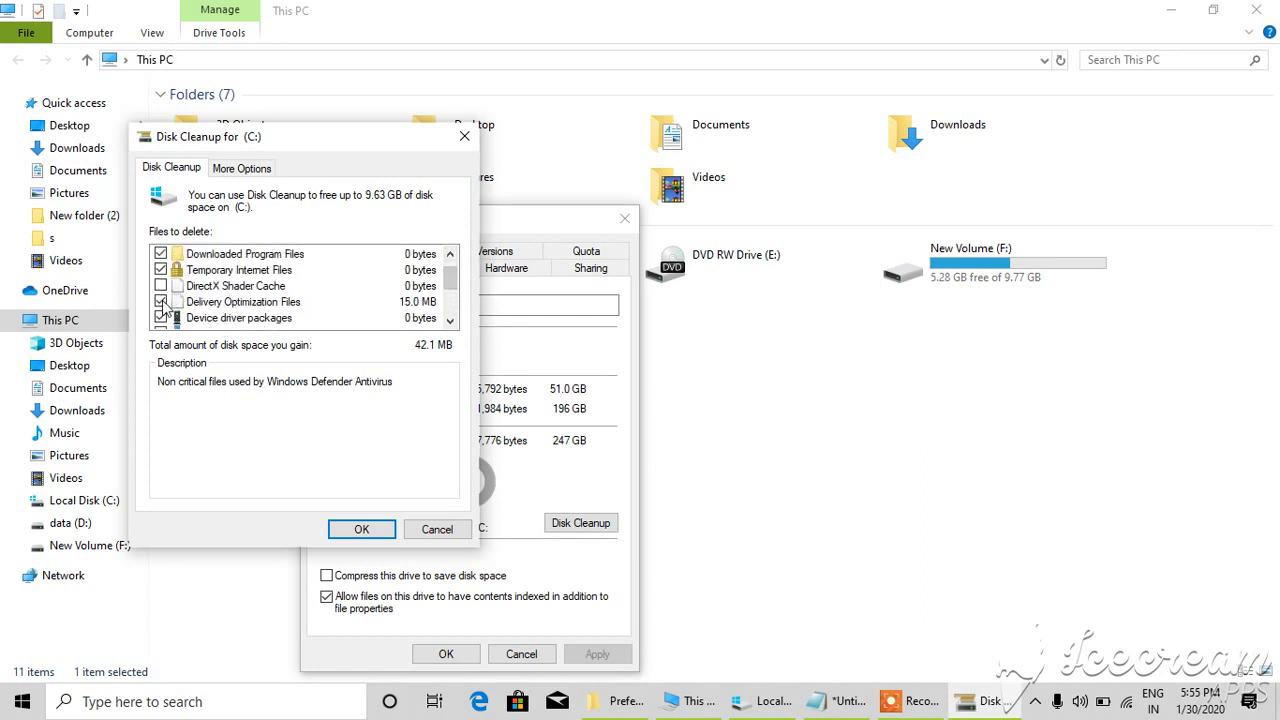
# Start the disk cleanup, confirming permanent deletion of the selected files, and close the This PC window
pyautogui.click(361, 529)
pyautogui.click(673, 362)
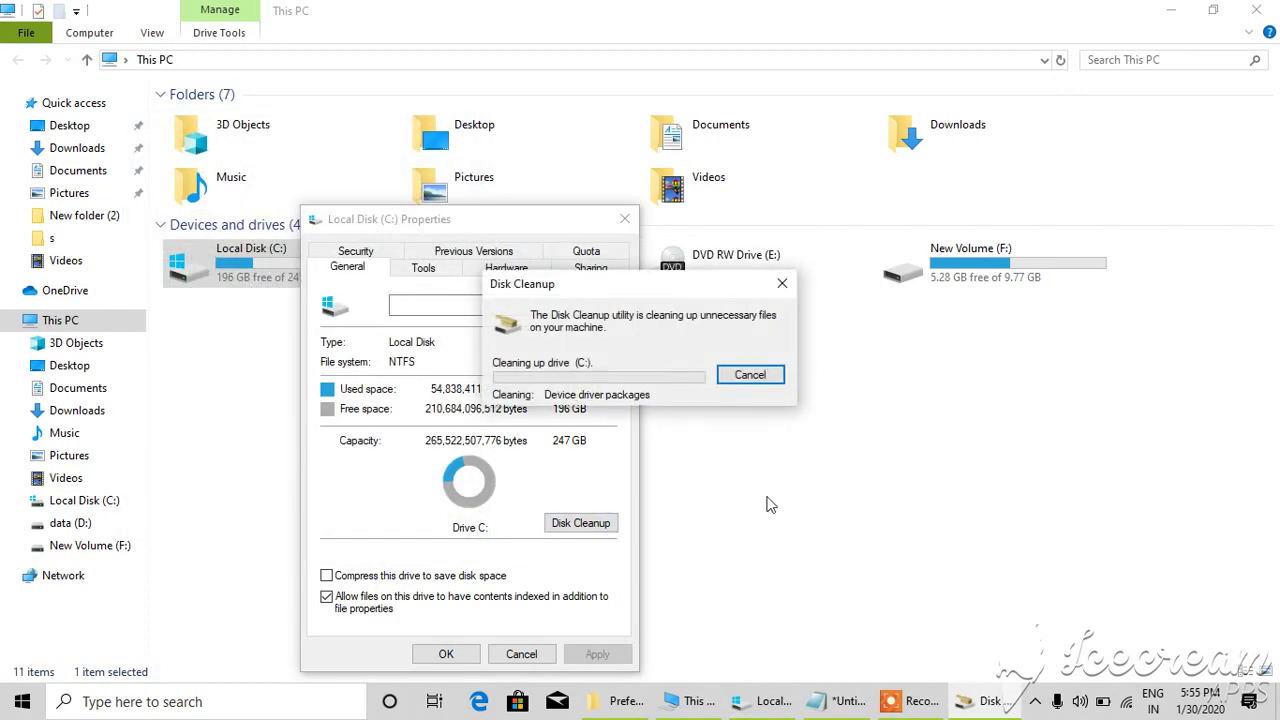
pyautogui.click(1256, 10)
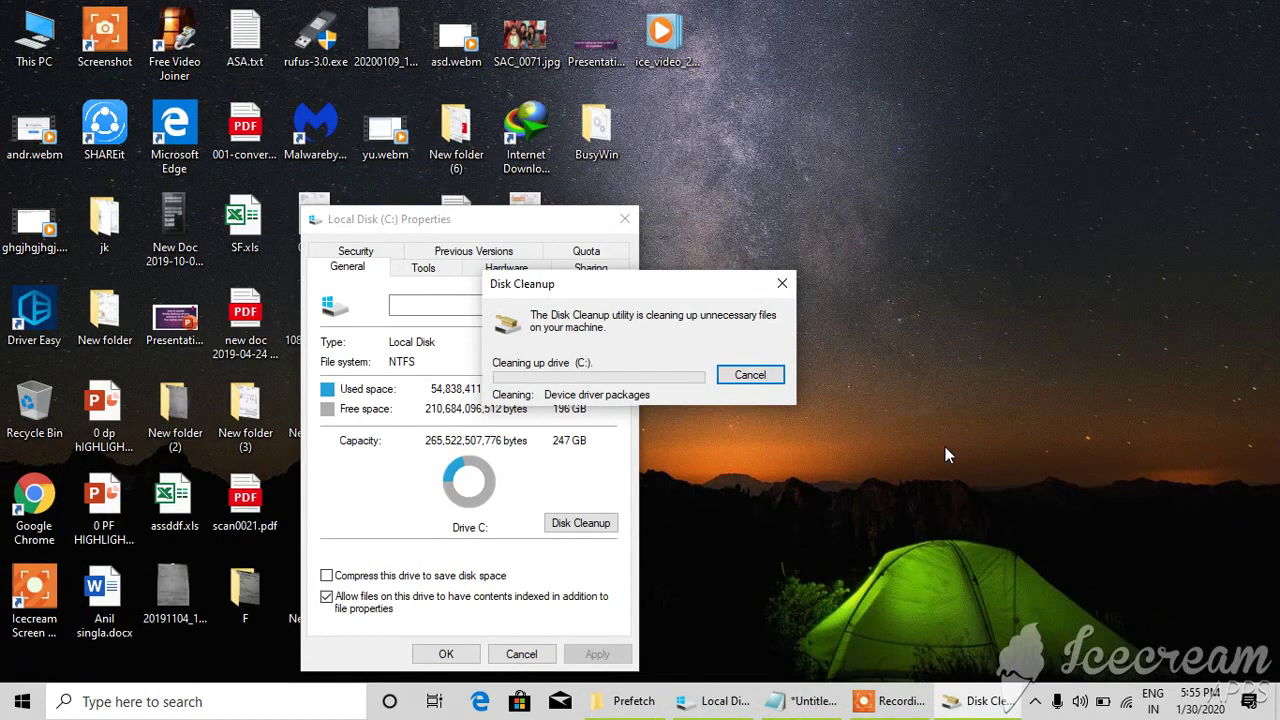
# Switch to Control Panel by searching for it and display its items as large icons
pyautogui.press('super')
pyautogui.write('c')
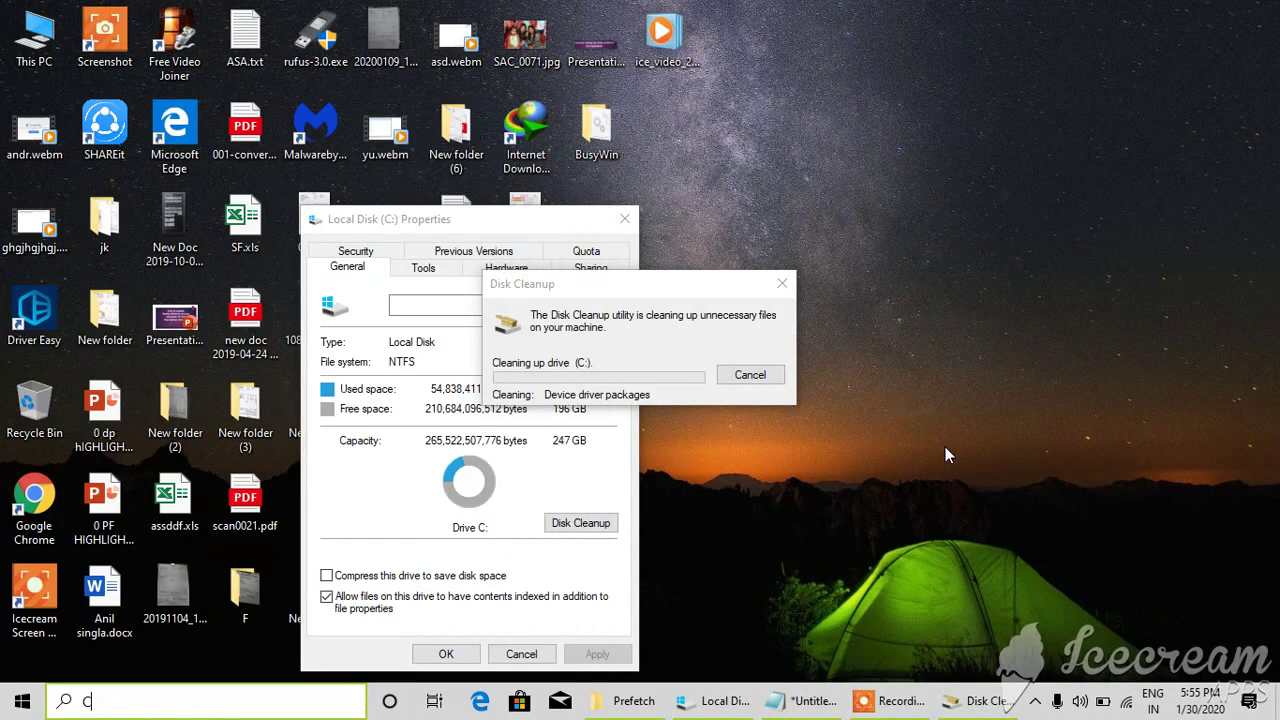
pyautogui.write('o')
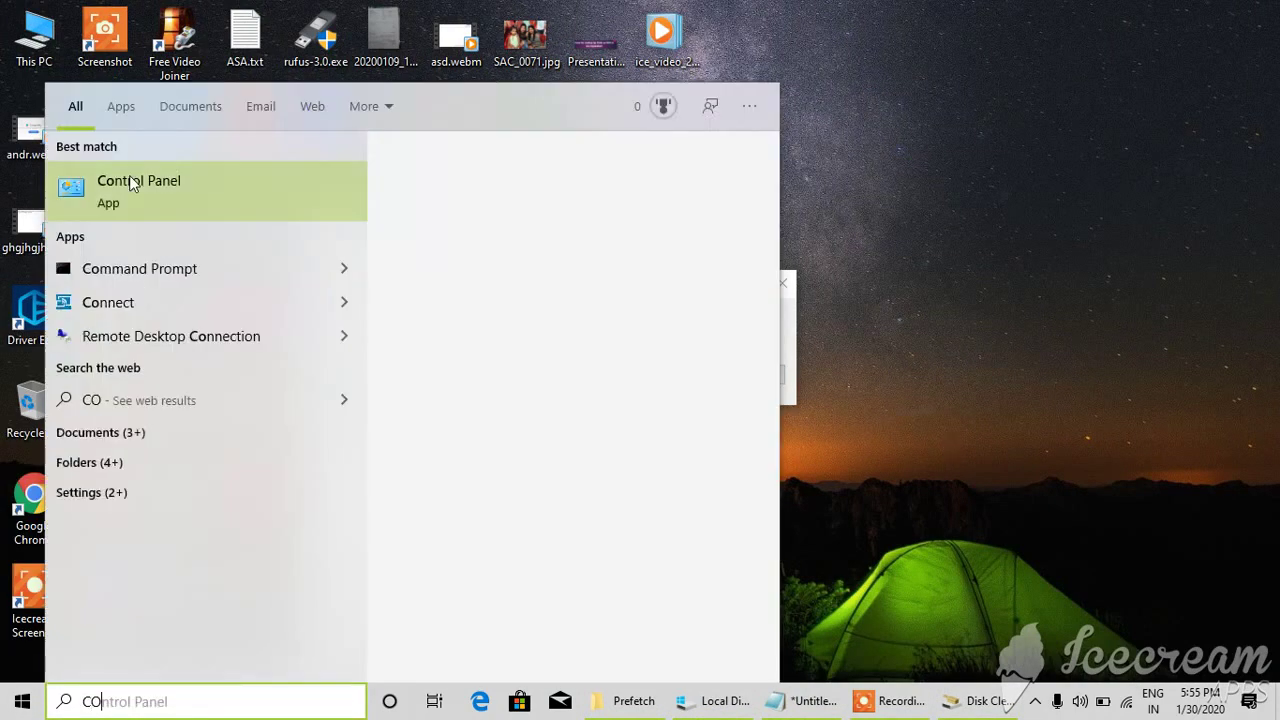
pyautogui.click(122, 186)
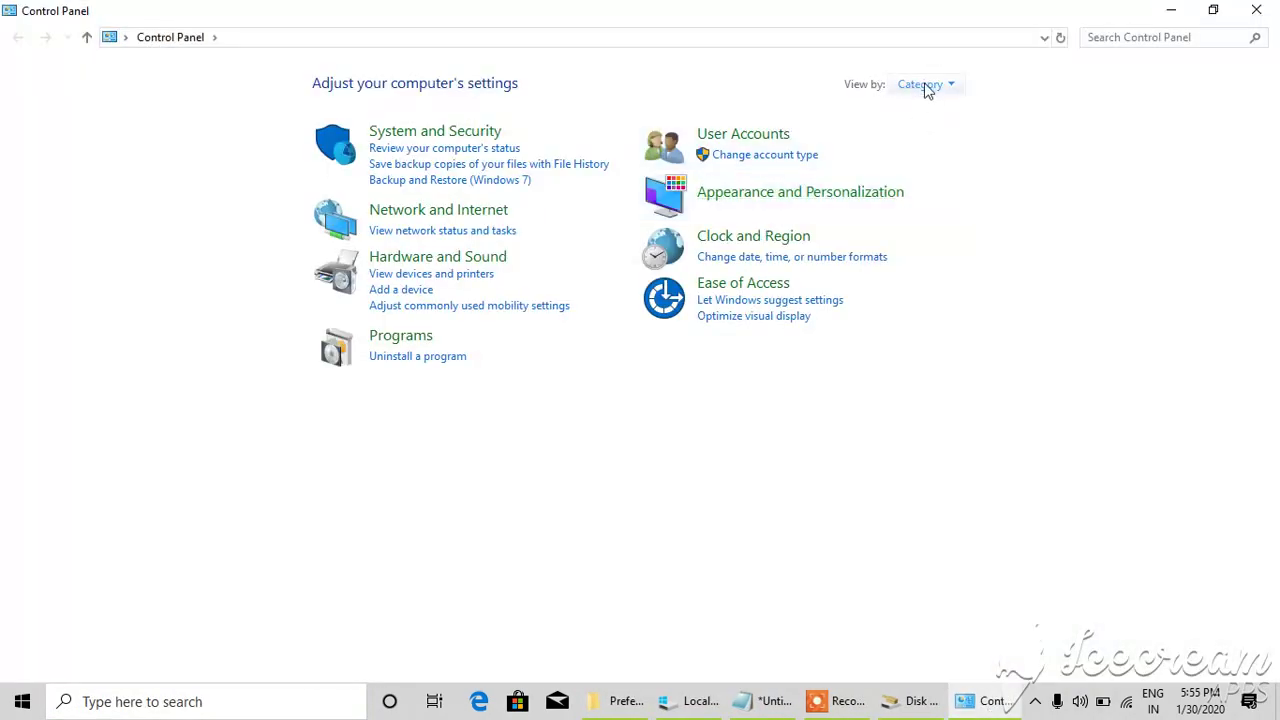
pyautogui.click(927, 88)
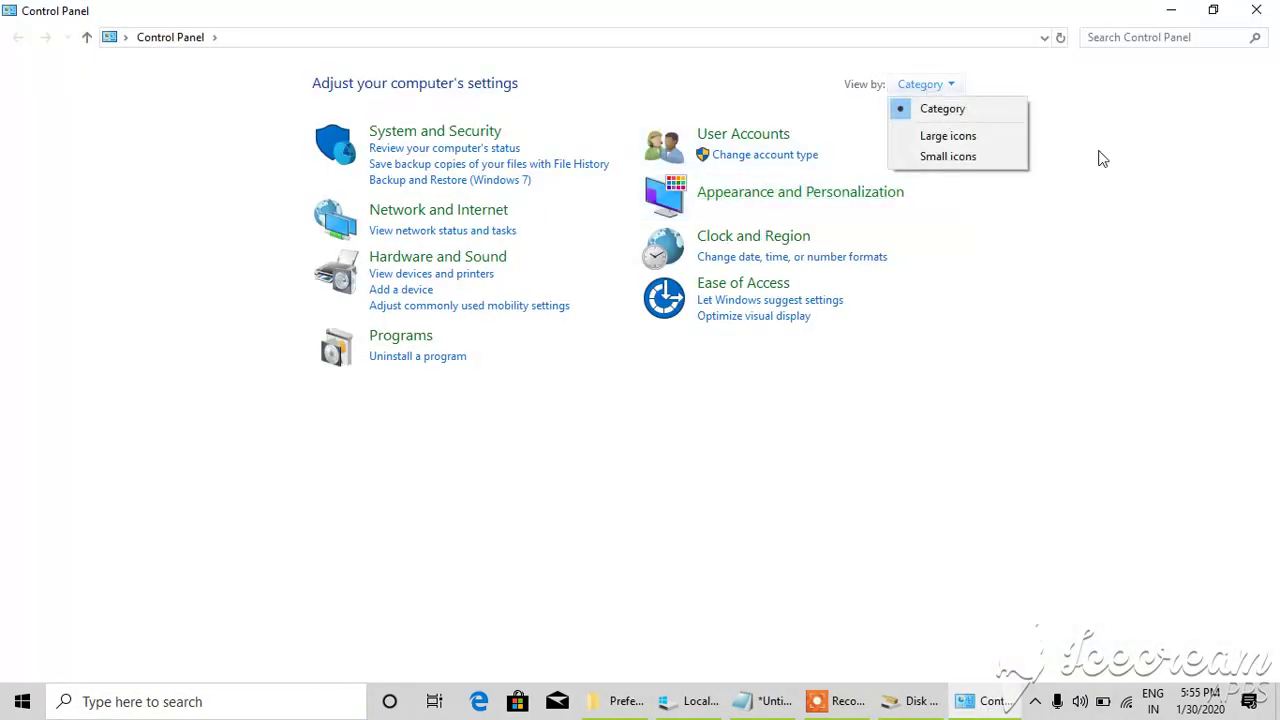
pyautogui.click(952, 137)
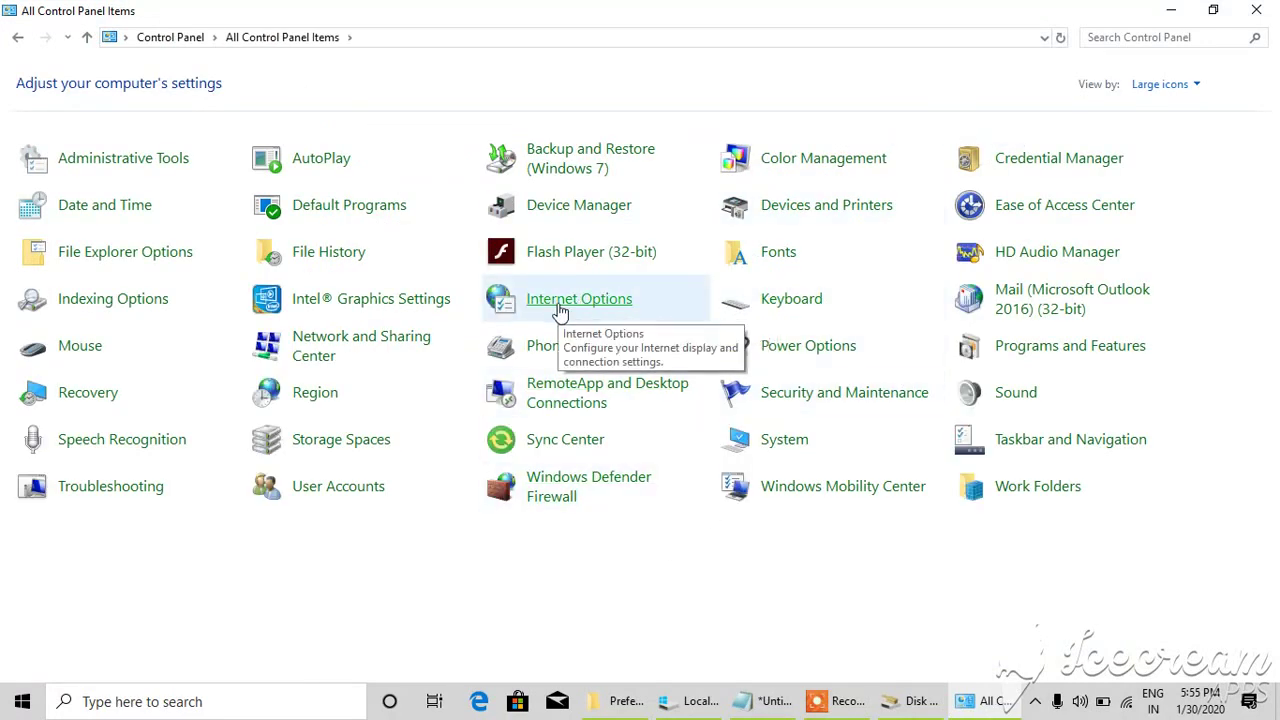
# Delete the browsing history through Internet Options, including form data along with the preselected categories
pyautogui.click(560, 312)
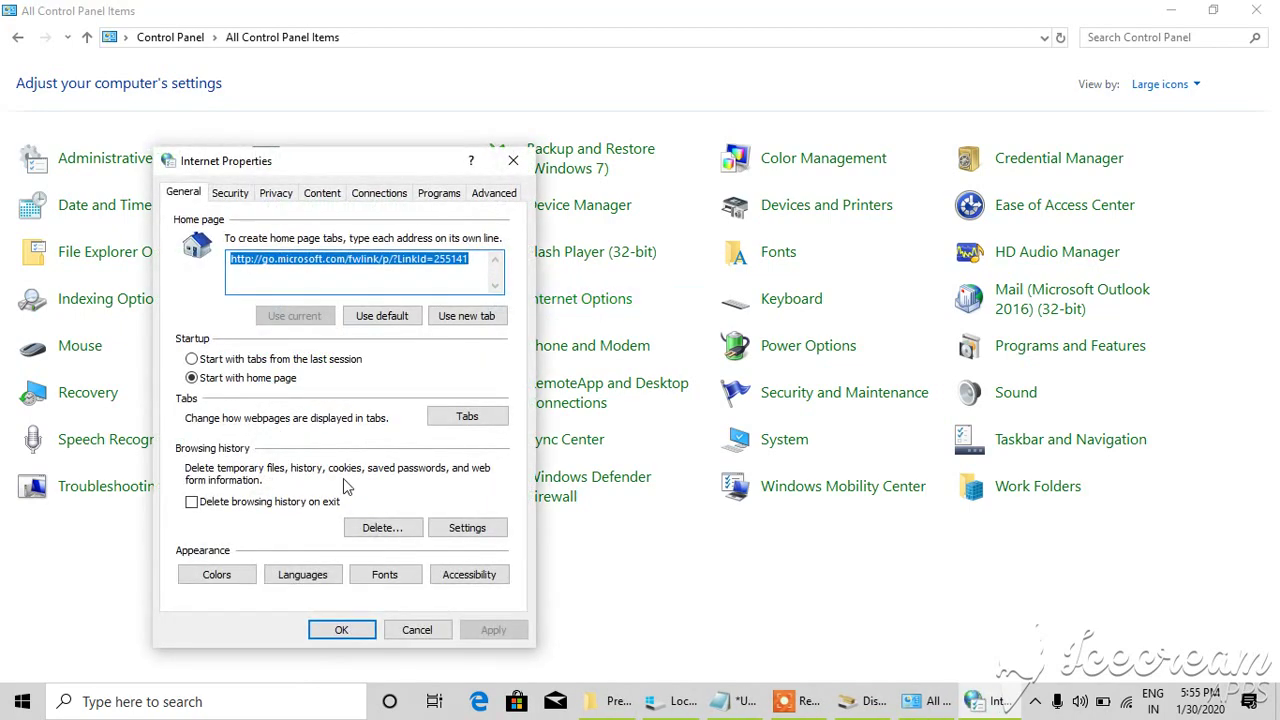
pyautogui.click(385, 528)
pyautogui.click(467, 623)
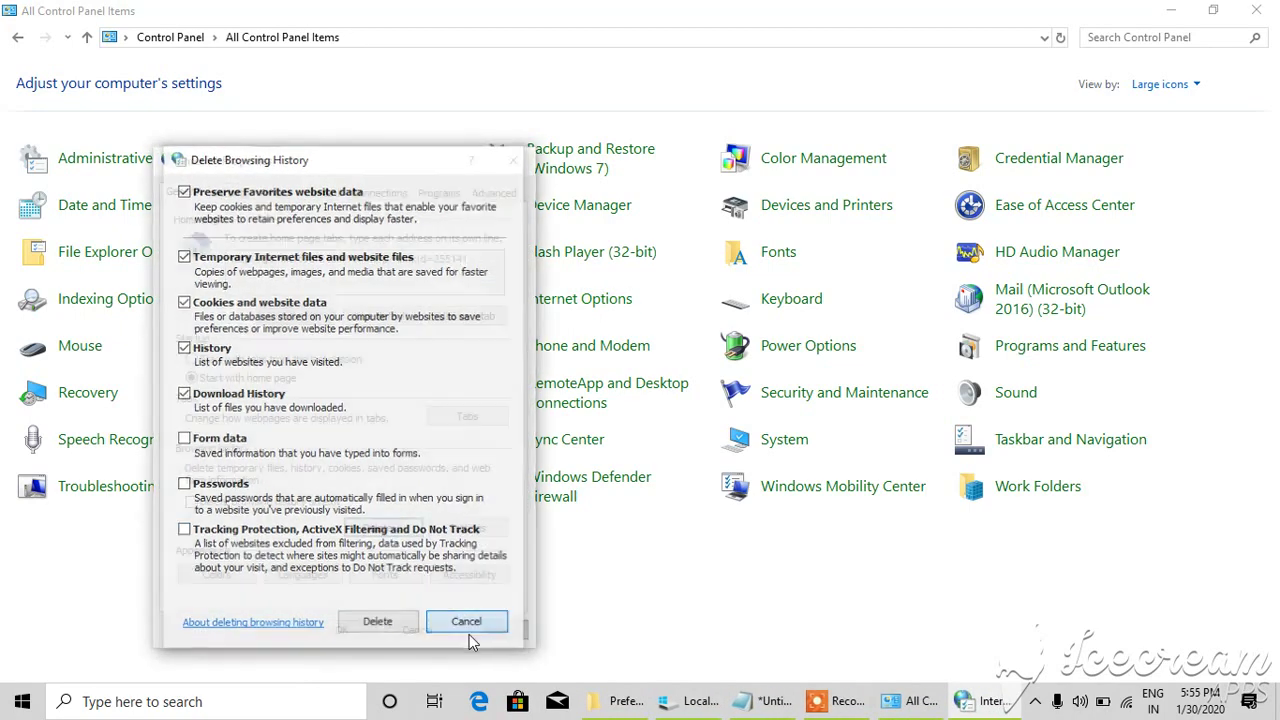
pyautogui.click(370, 532)
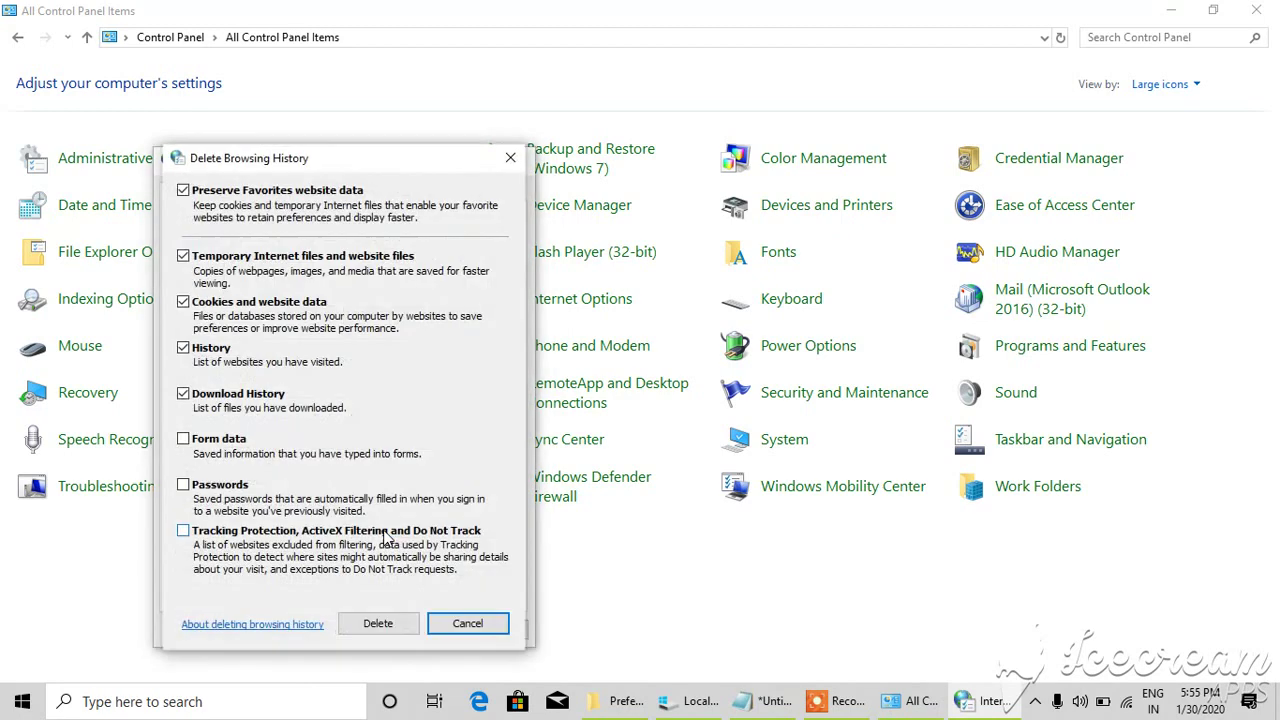
pyautogui.click(216, 442)
pyautogui.click(208, 487)
pyautogui.click(184, 485)
pyautogui.click(397, 628)
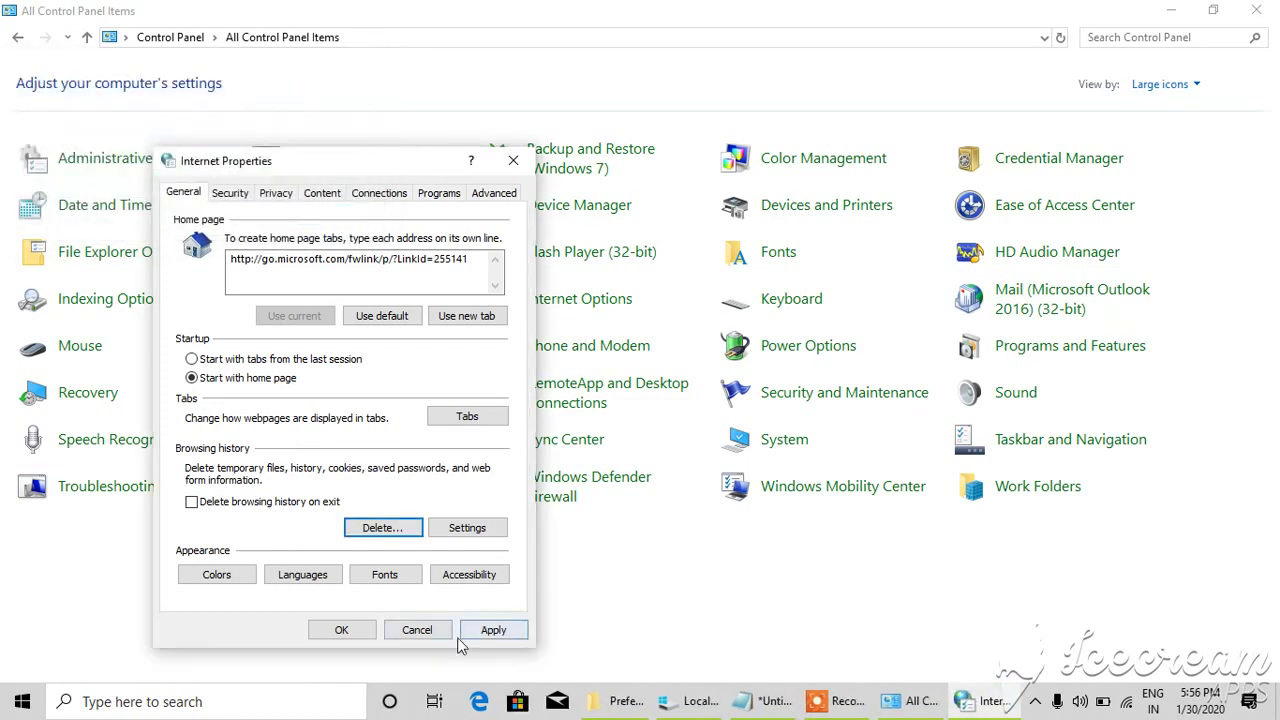
# Reset all Internet Explorer settings with Delete personal settings enabled, and close Internet Properties and Control Panel
pyautogui.click(494, 193)
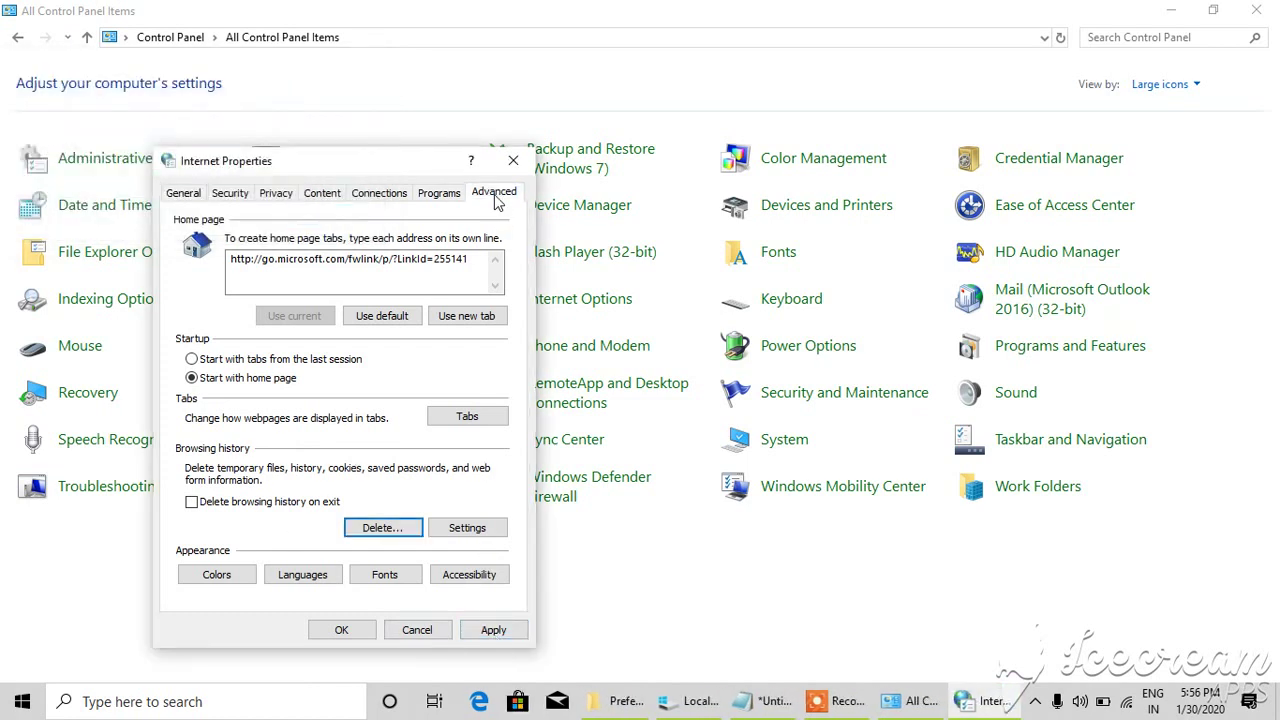
pyautogui.click(466, 533)
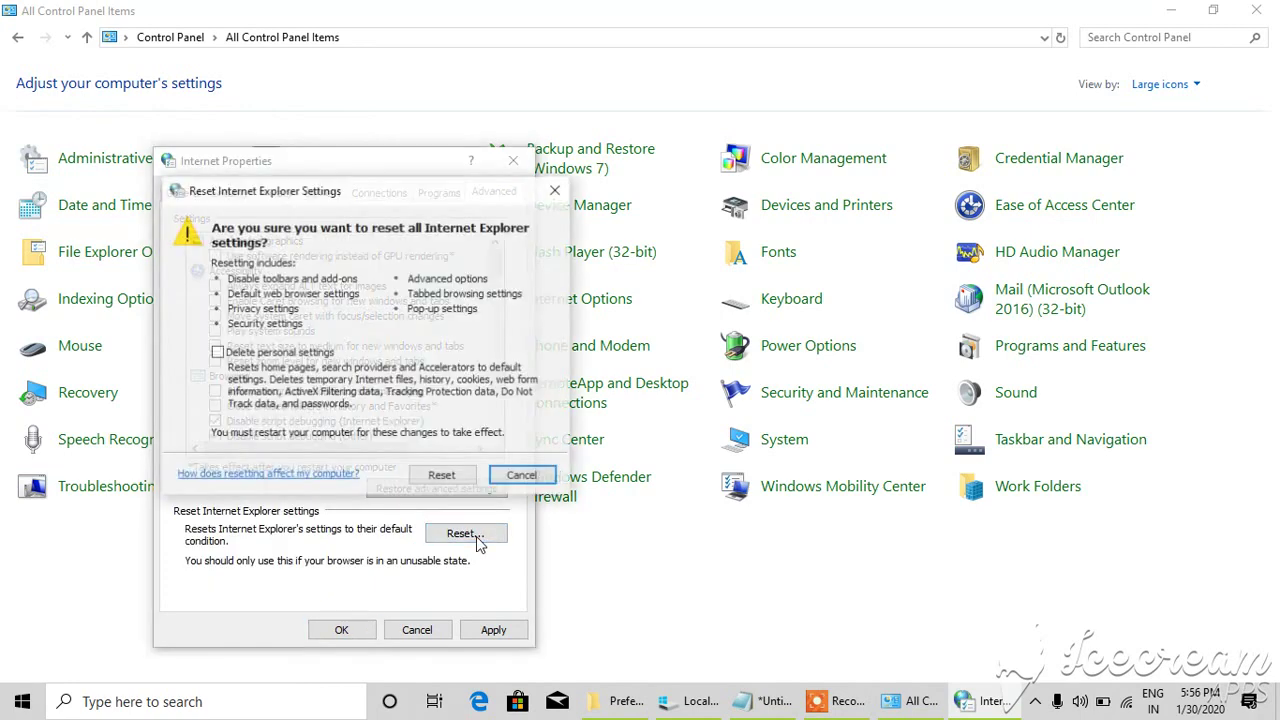
pyautogui.click(317, 357)
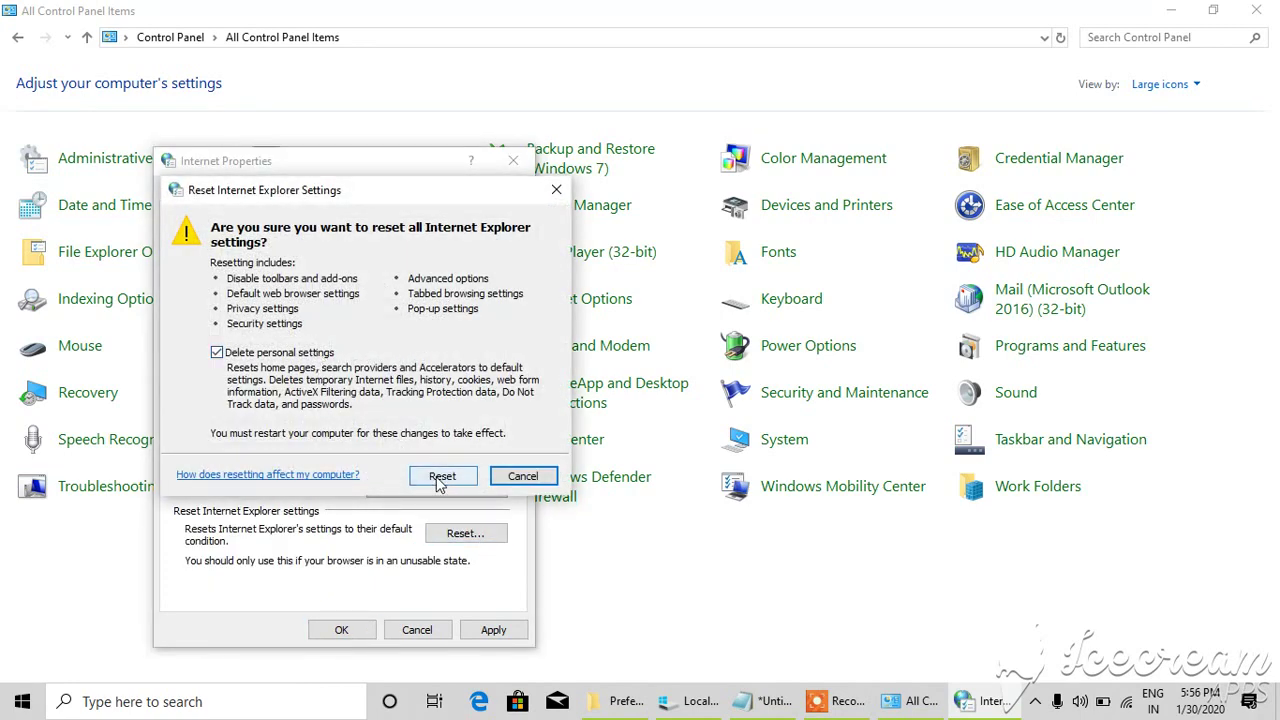
pyautogui.click(442, 476)
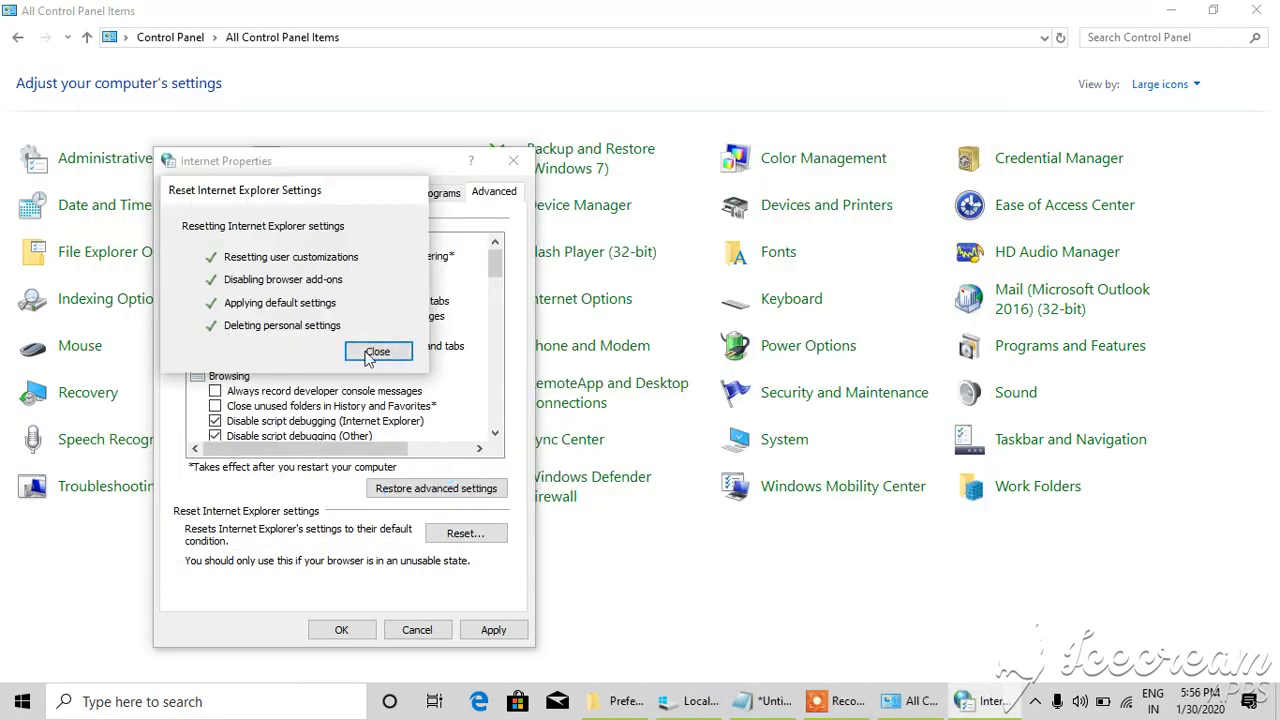
pyautogui.click(369, 353)
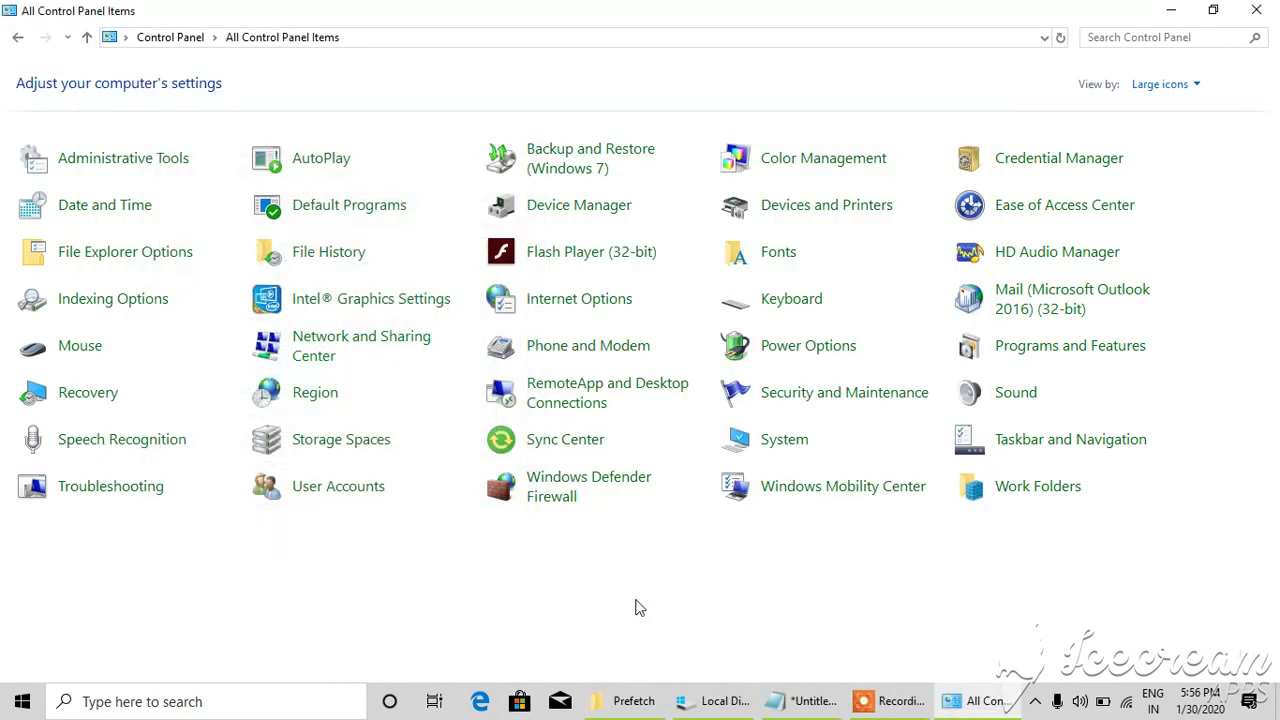
pyautogui.click(1274, 9)
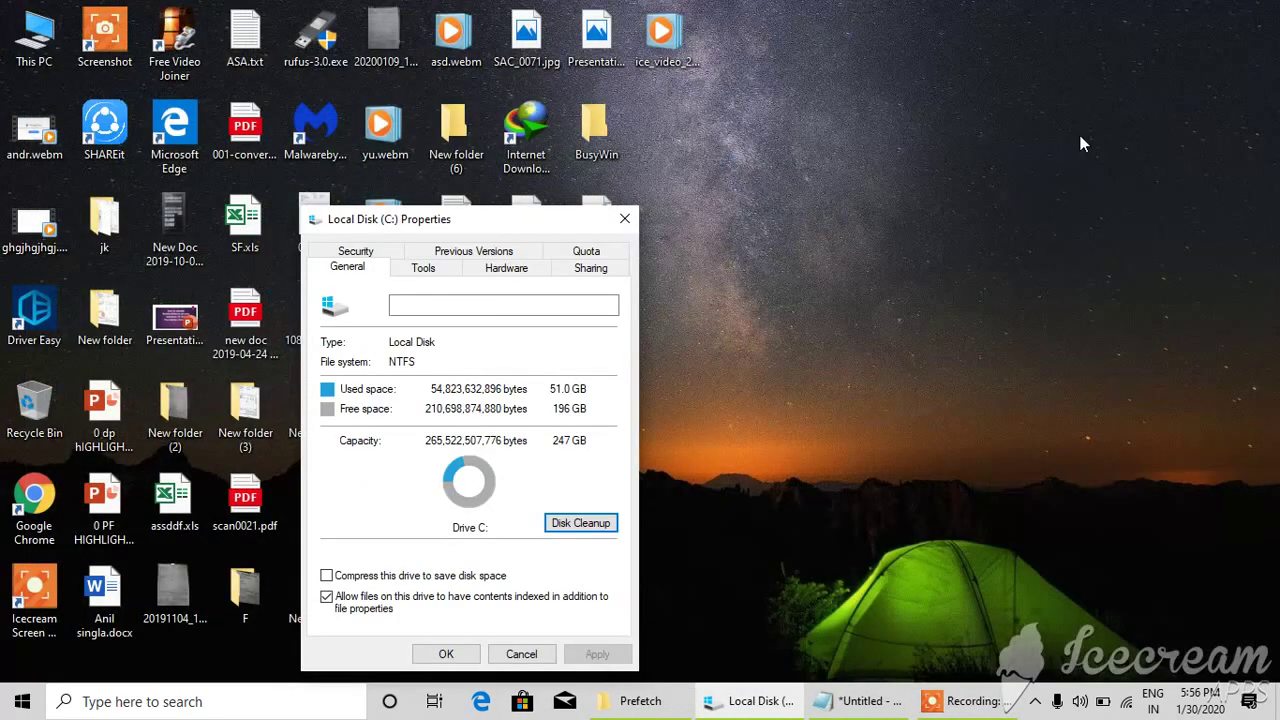
# Close the Local Disk (C:) Properties dialog, switch to Notepad and add the line "PLS ALL STPES Done pls restart ur laptop" below PREFETCH
pyautogui.click(446, 654)
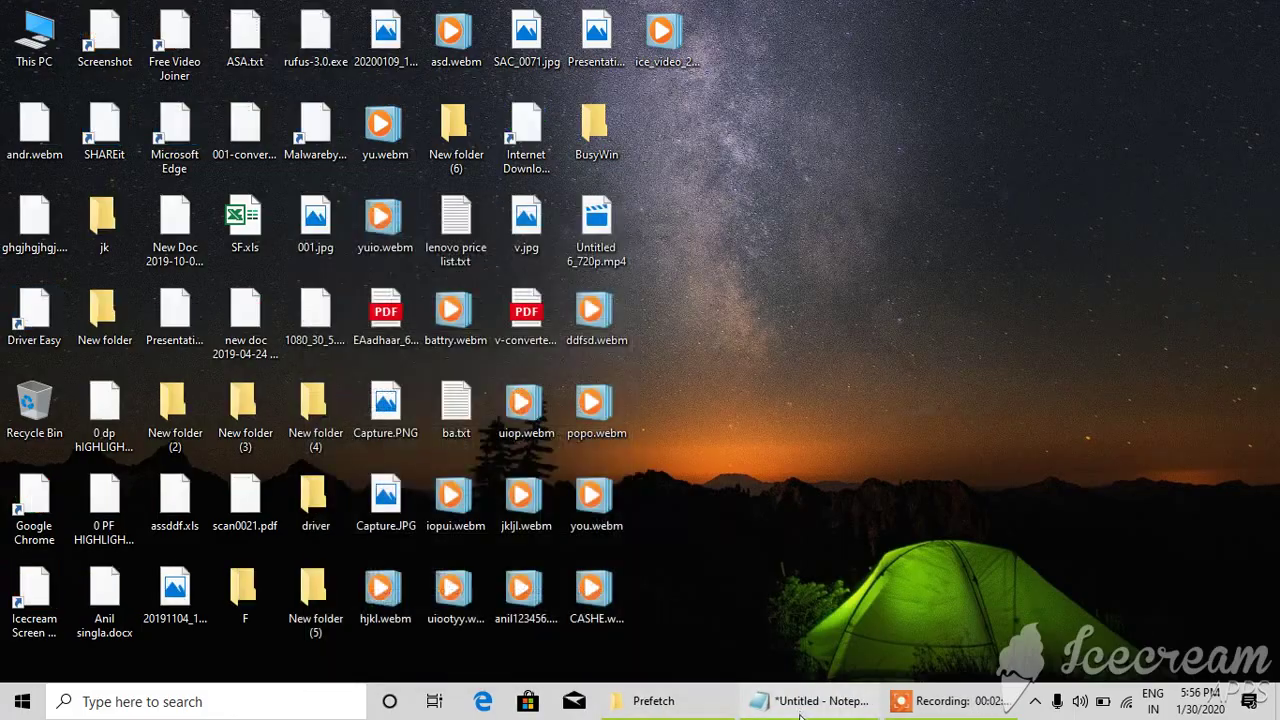
pyautogui.click(835, 701)
pyautogui.write('P')
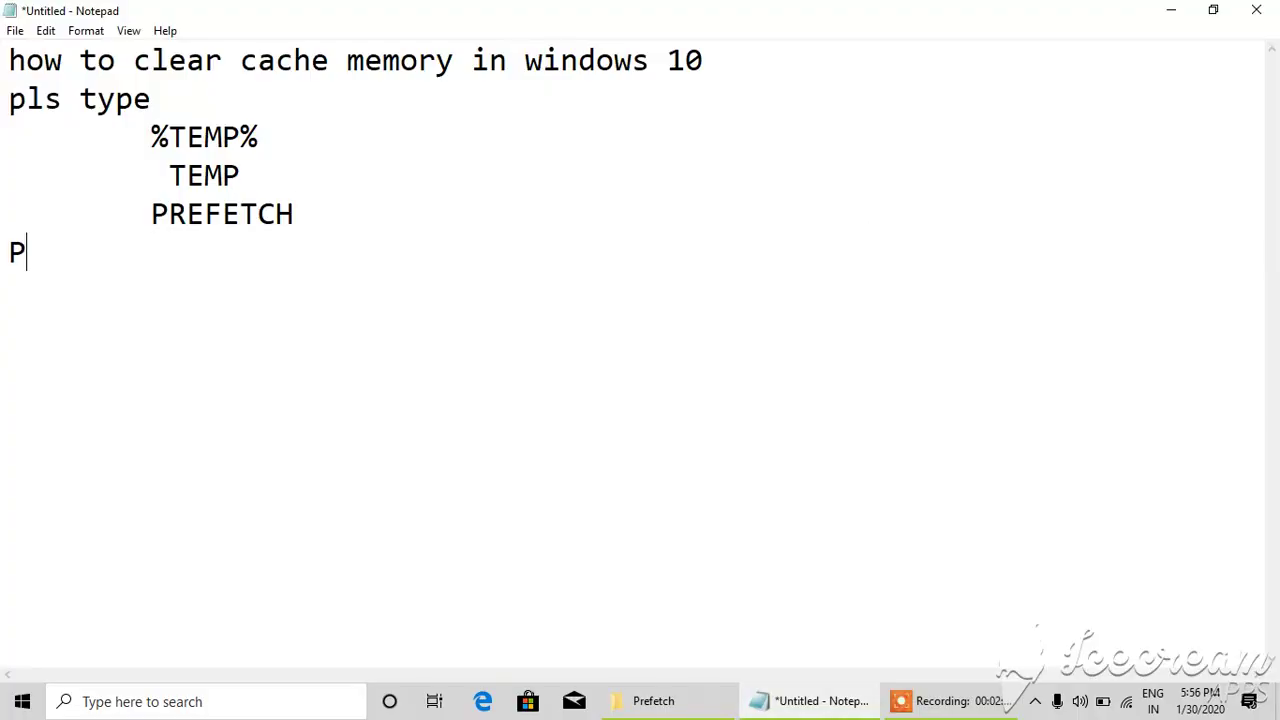
pyautogui.write('LS ALL S')
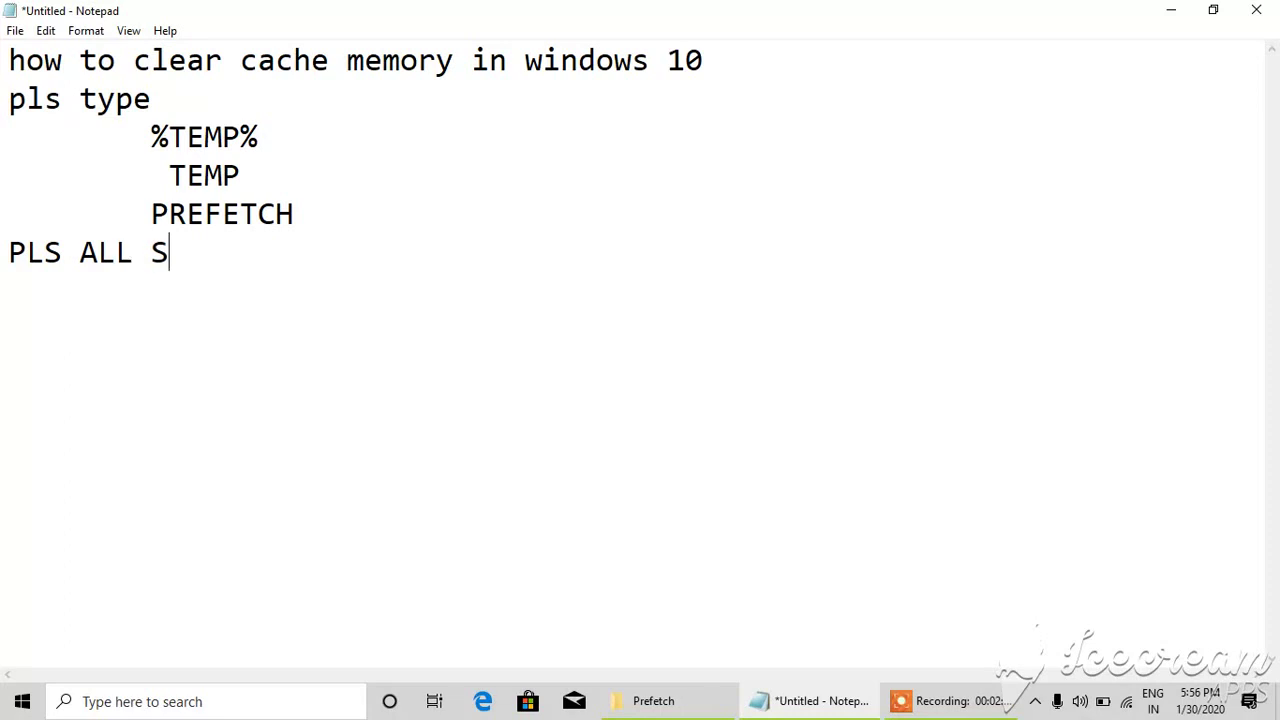
pyautogui.write('TPES ')
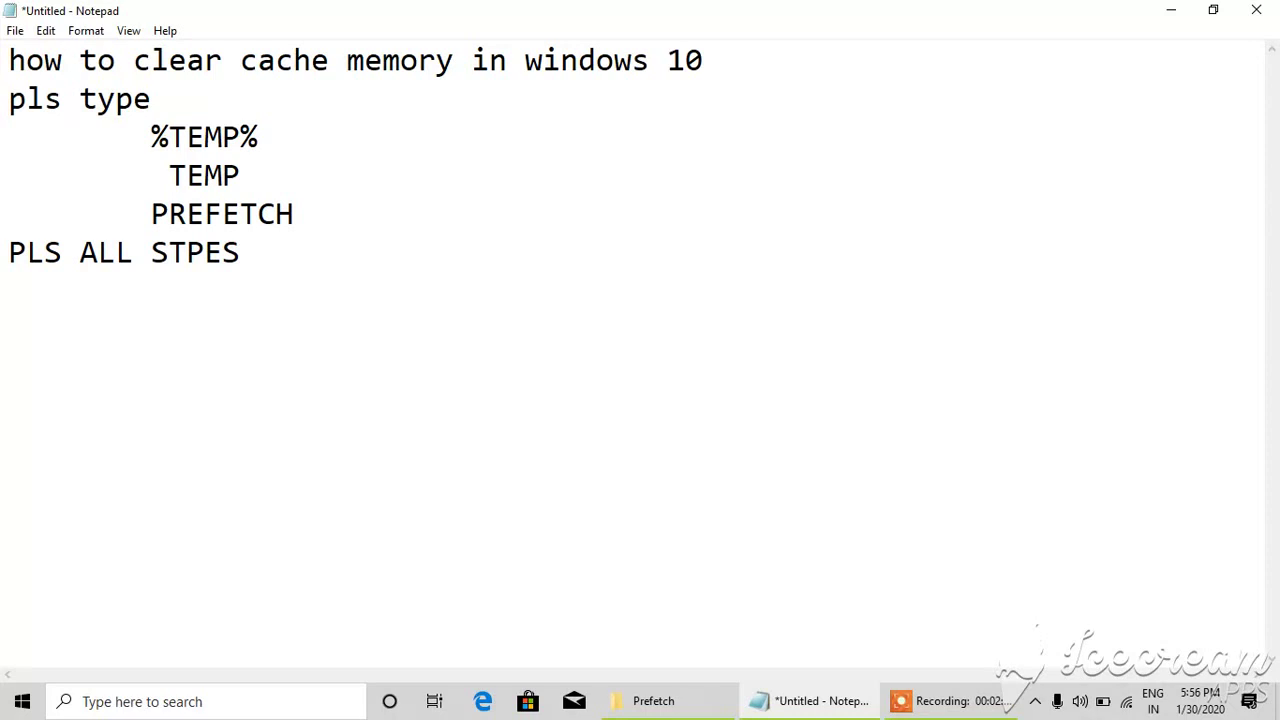
pyautogui.write('Done ')
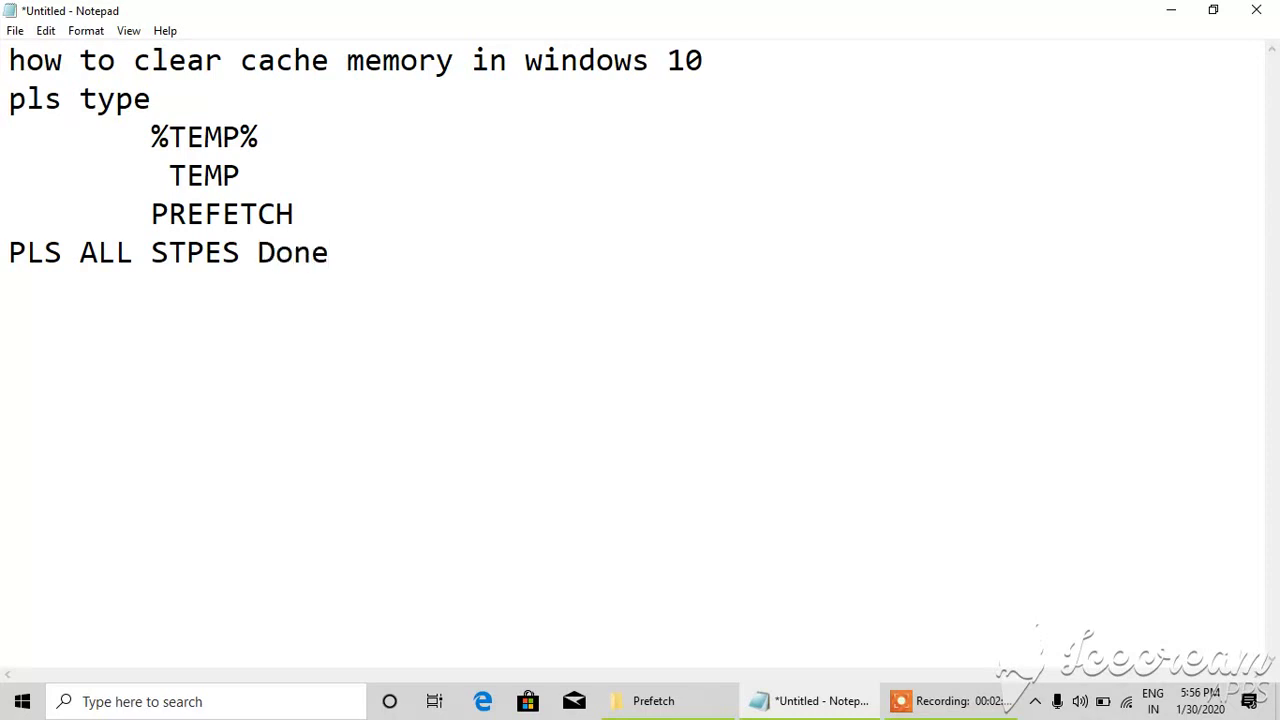
pyautogui.write('o')
pyautogui.press('BackSpace')
pyautogui.write('pls res')
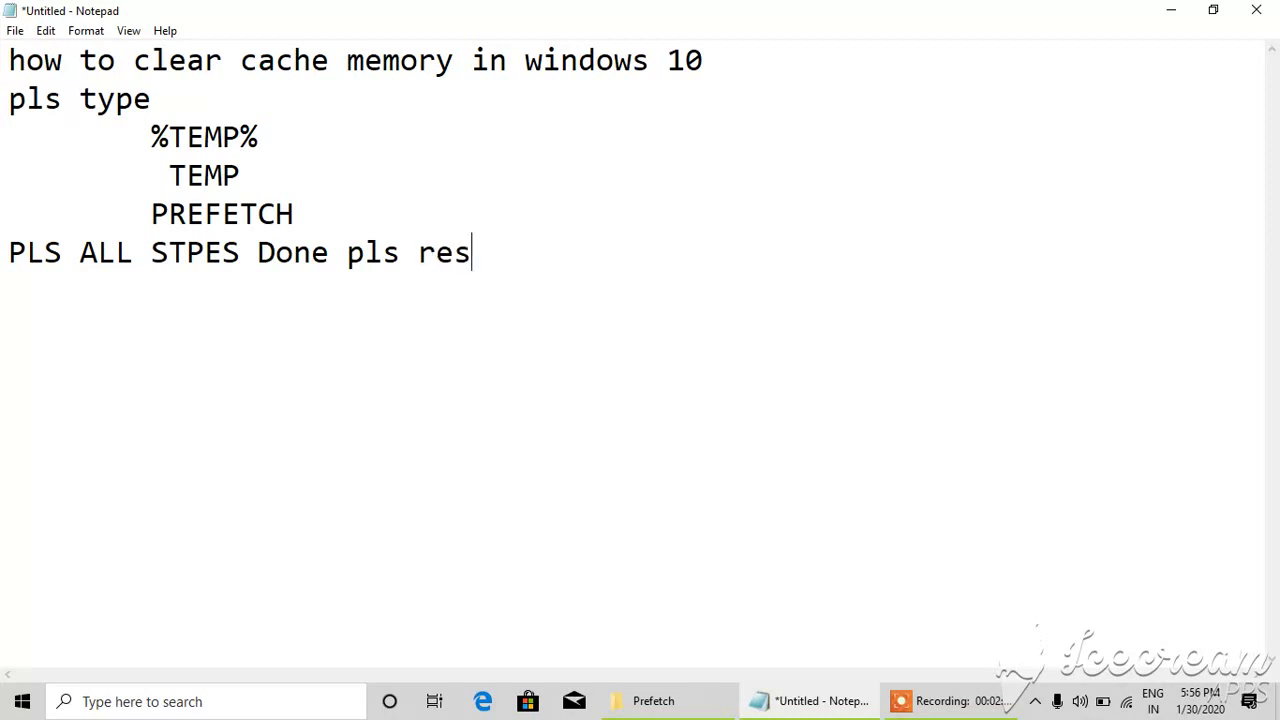
pyautogui.write('tart ')
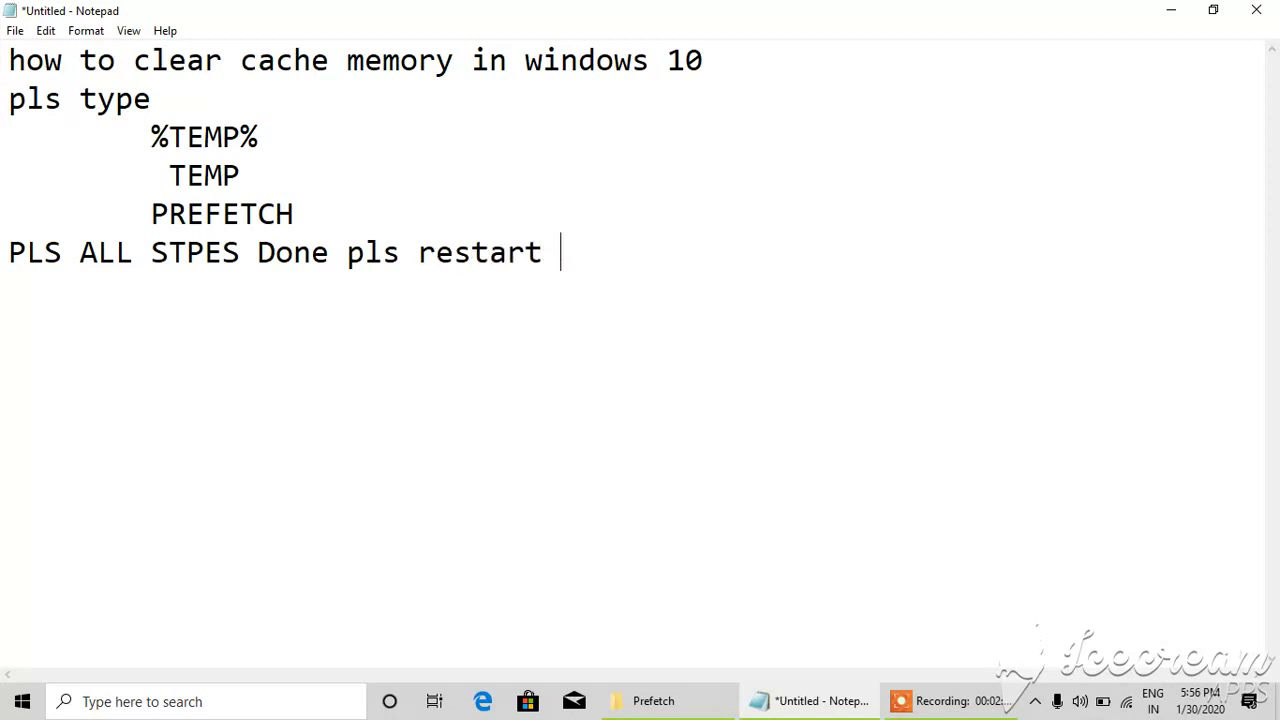
pyautogui.write('ur laptop')
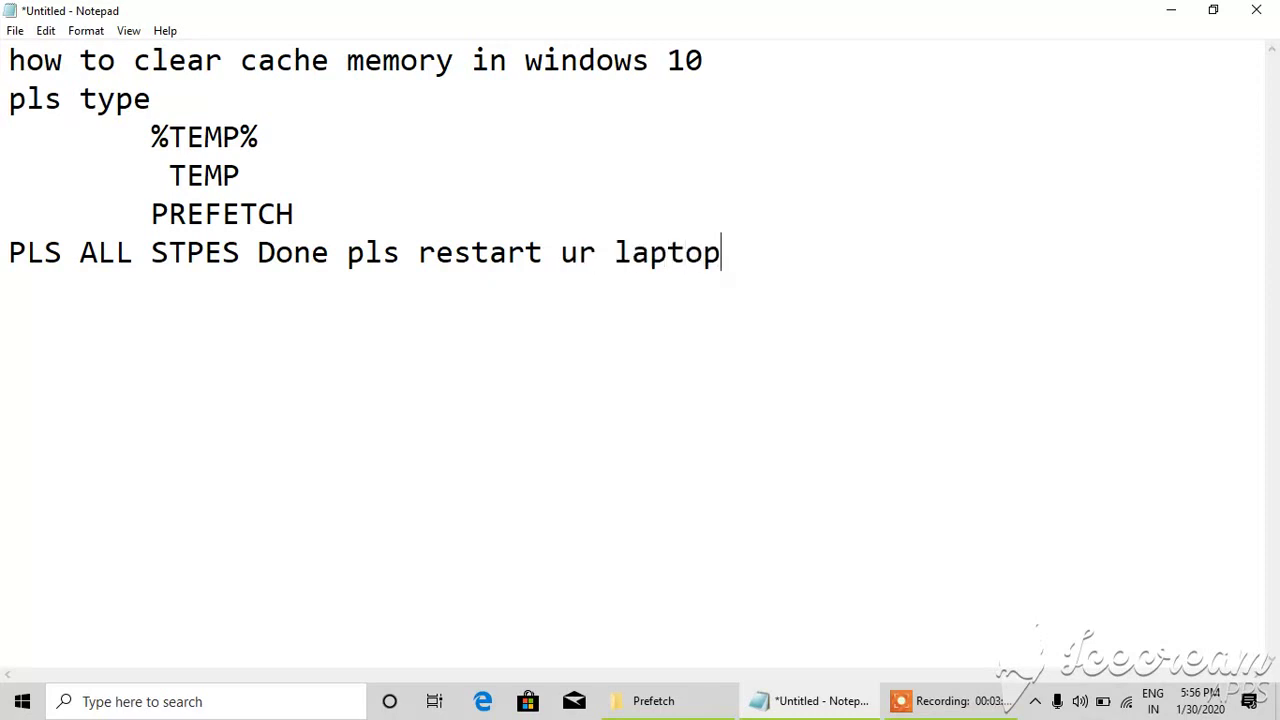
# Add a closing line reading "ok thks for watching my video" at the end of the note
pyautogui.write('ok th')
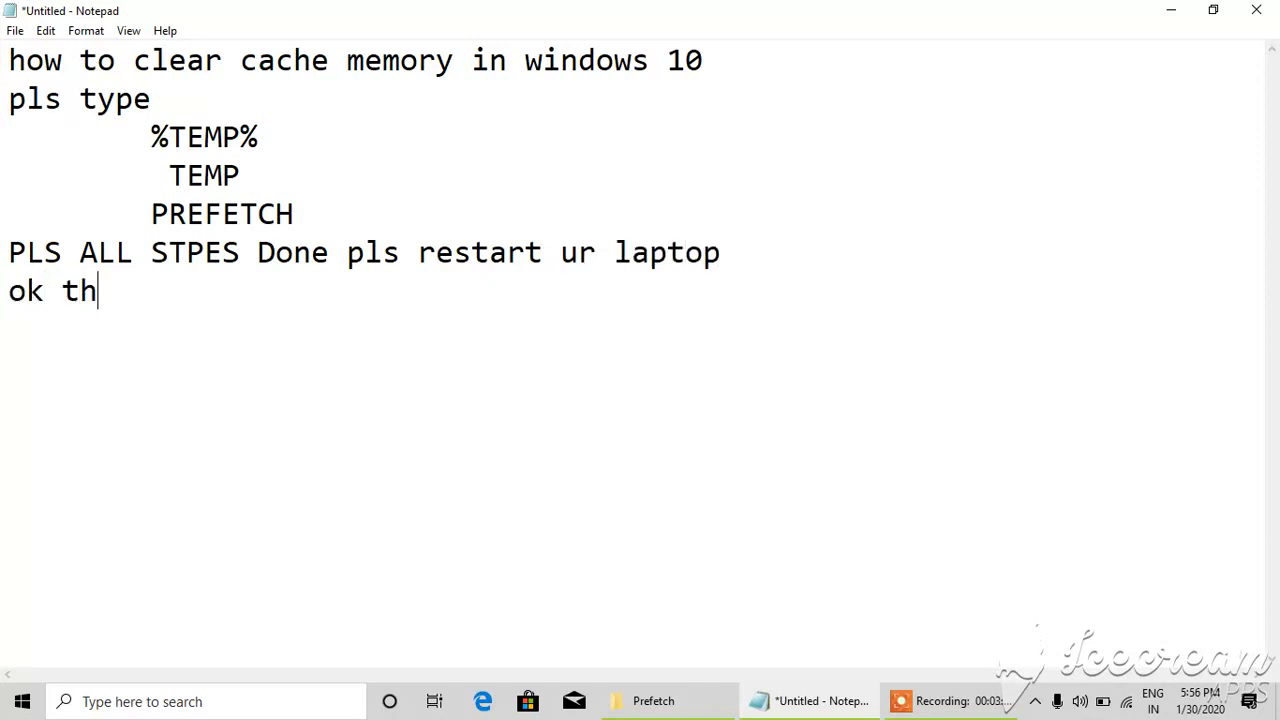
pyautogui.write('ks for w')
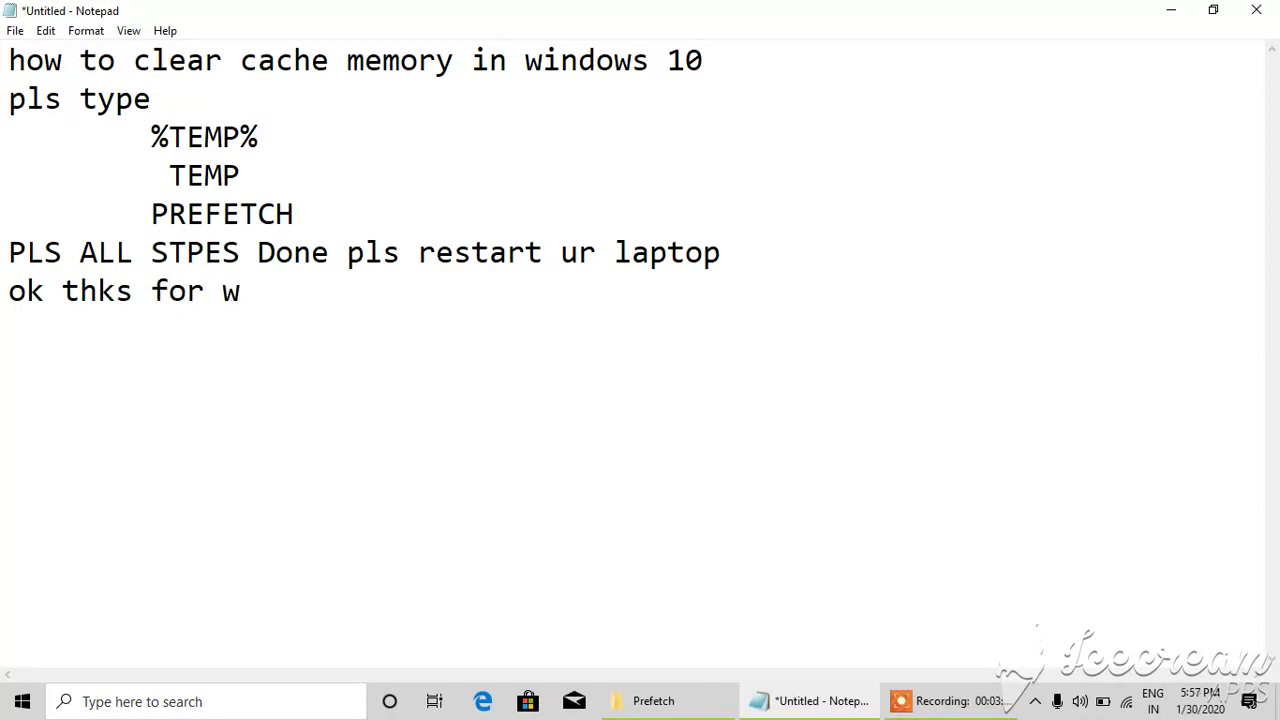
pyautogui.write('atchinh')
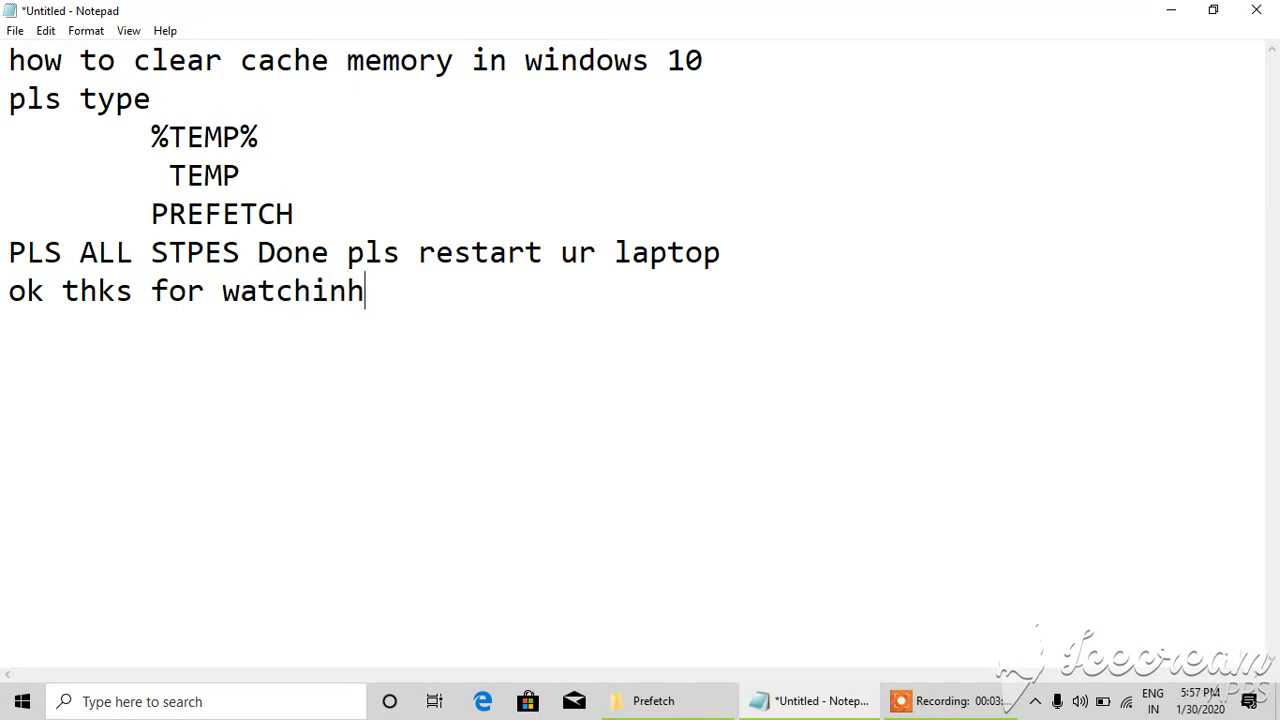
pyautogui.press('BackSpace')
pyautogui.write('g my video')
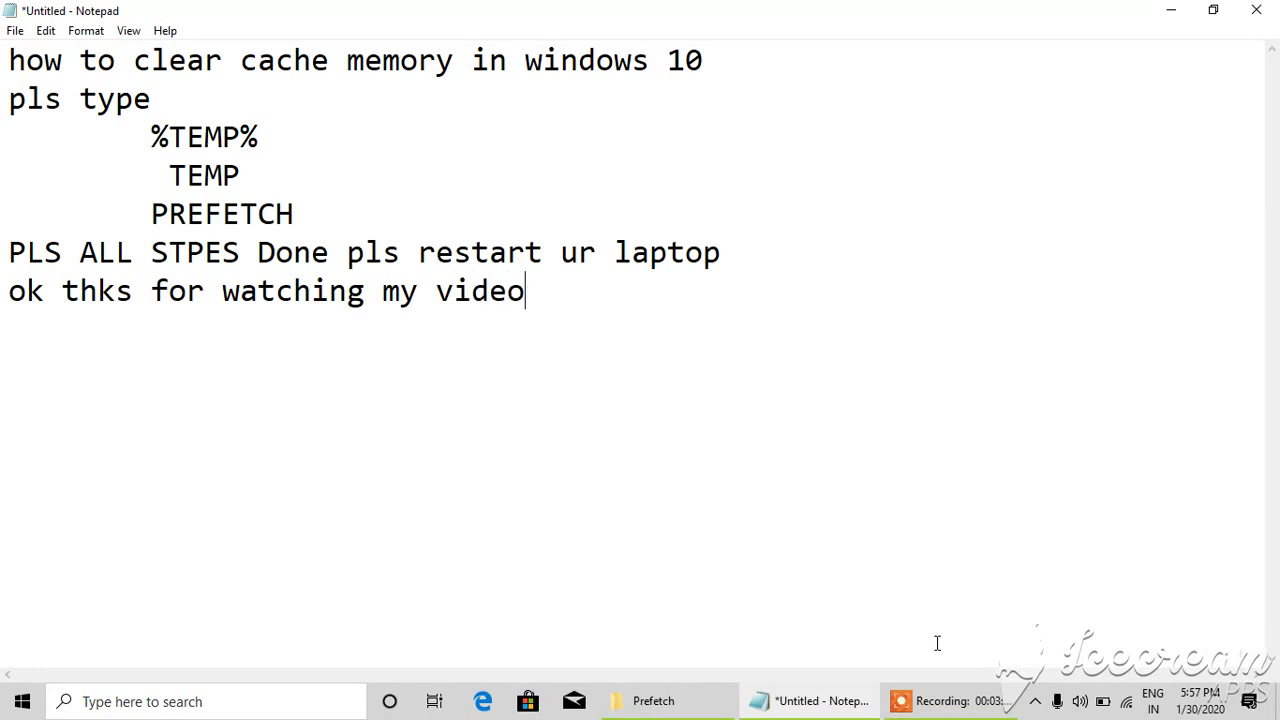
pyautogui.click(940, 700)
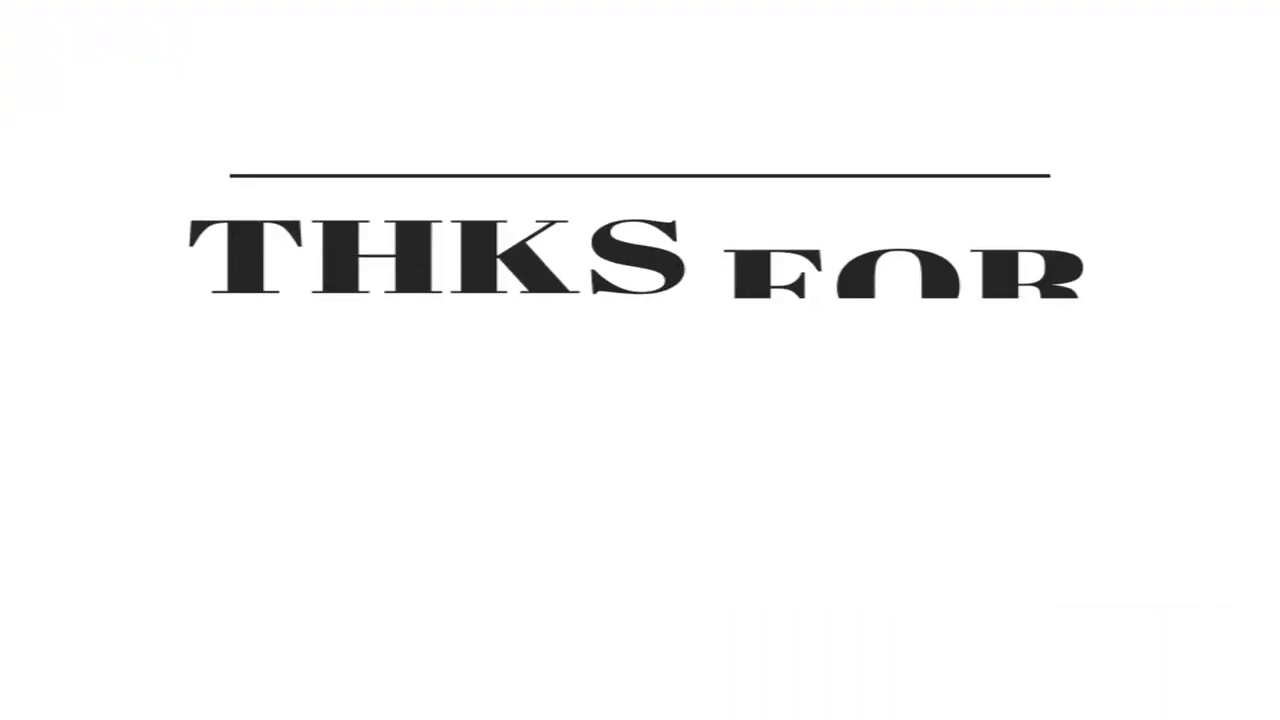